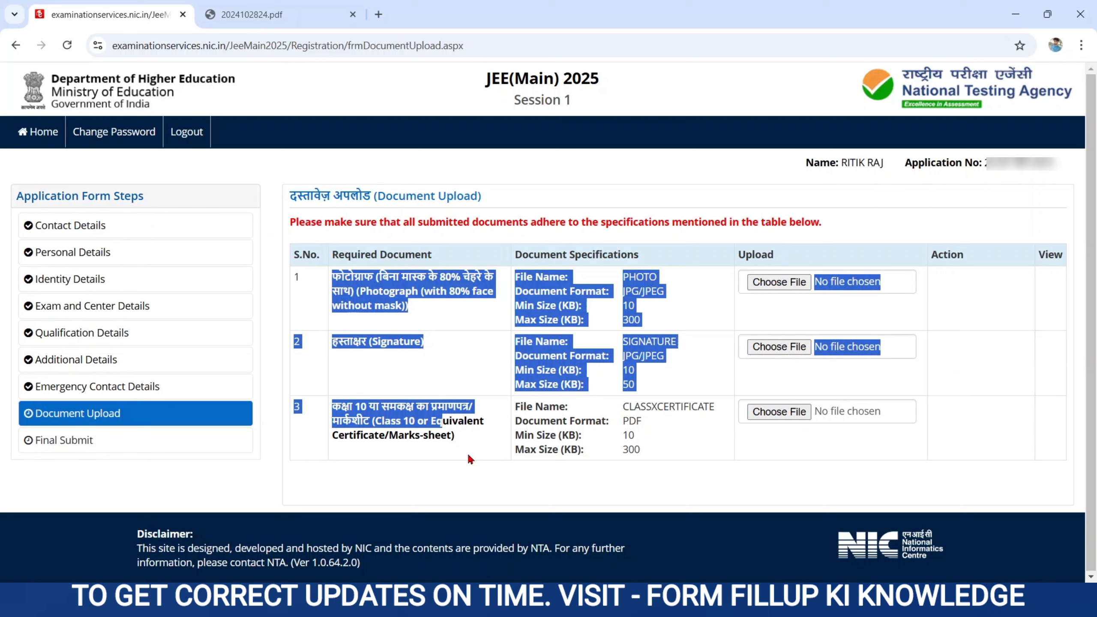
Step: Review the file name, format and size specifications for the photograph, signature and Class 10 certificate in the document upload table
left_click(482, 451)
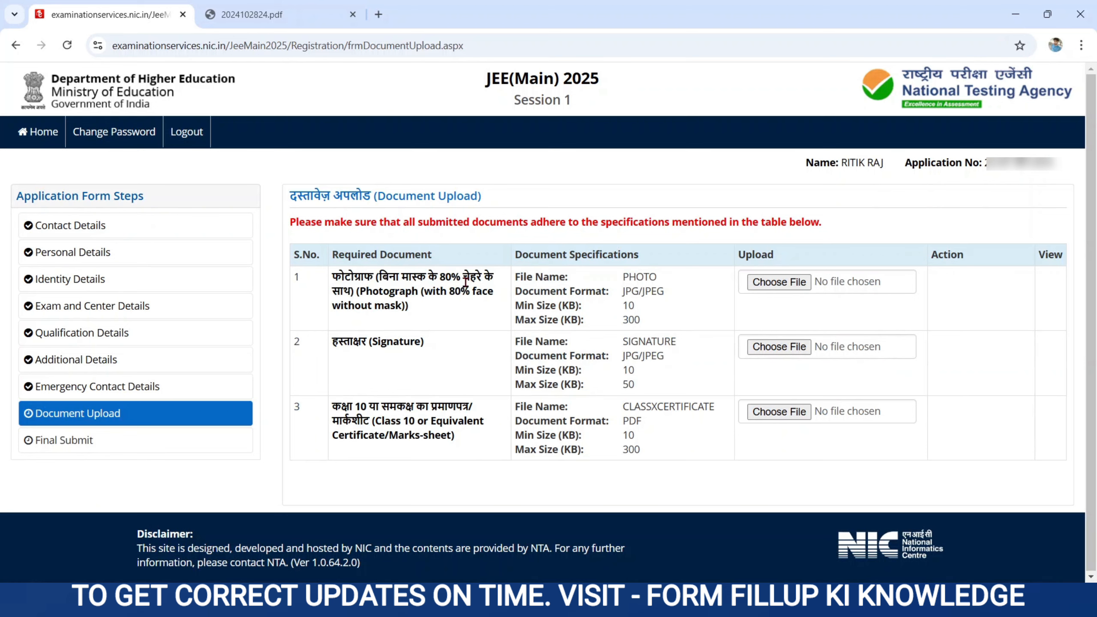
mouse_move(331, 274)
left_mouse_down()
mouse_move(365, 276)
mouse_move(420, 317)
mouse_move(505, 469)
left_mouse_up()
left_click(614, 461)
left_click_drag(328, 273, 603, 323)
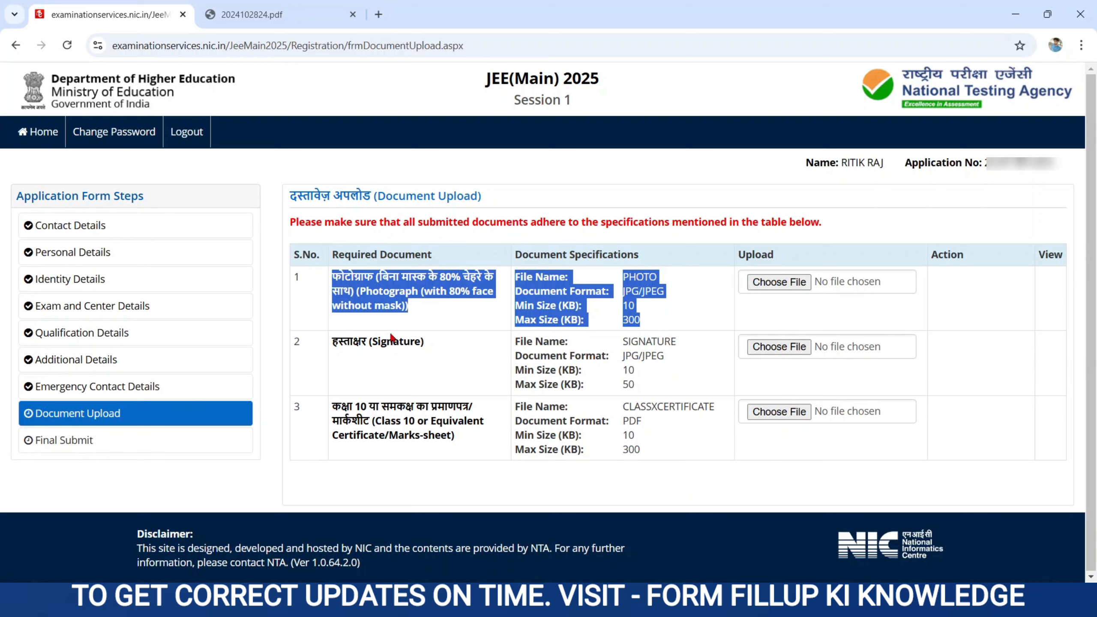
left_click_drag(326, 342, 645, 384)
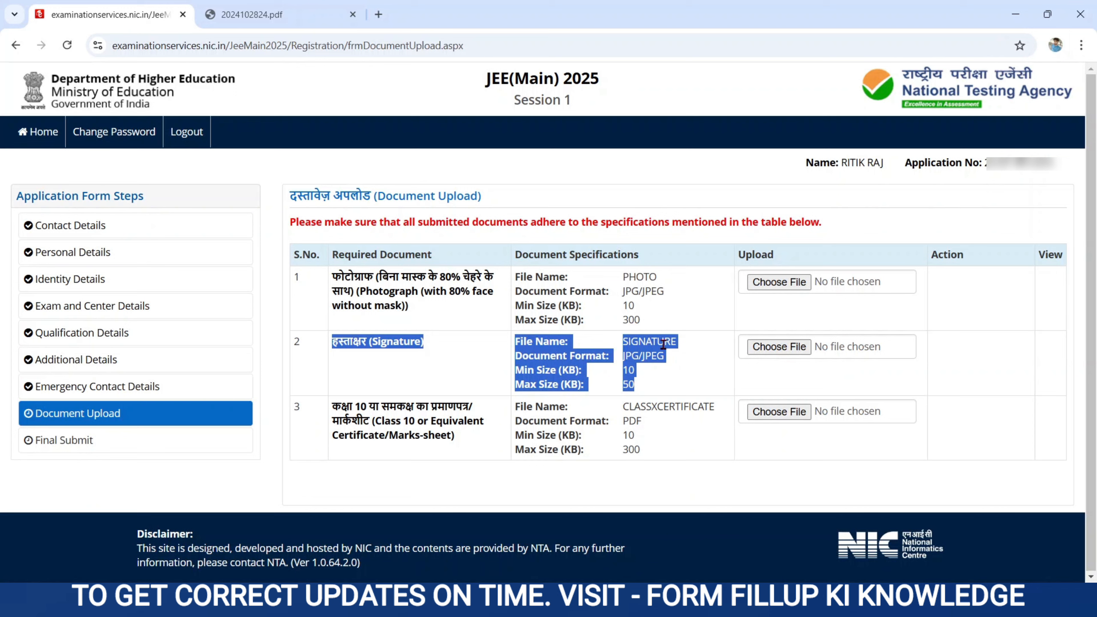
left_click(333, 404)
left_click_drag(333, 404, 671, 450)
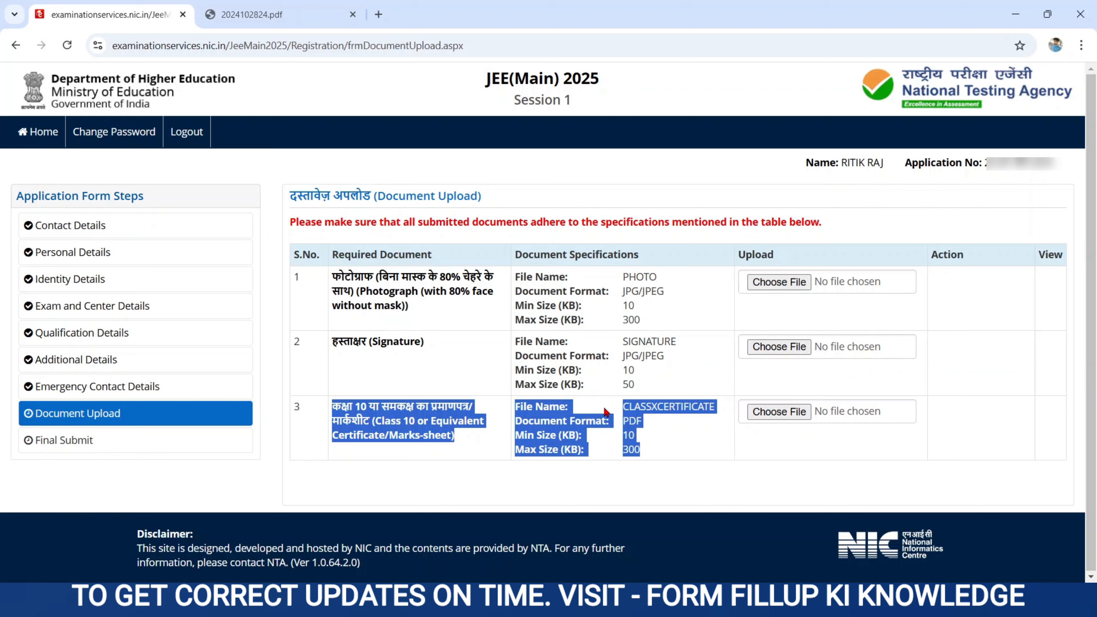
left_click(682, 360)
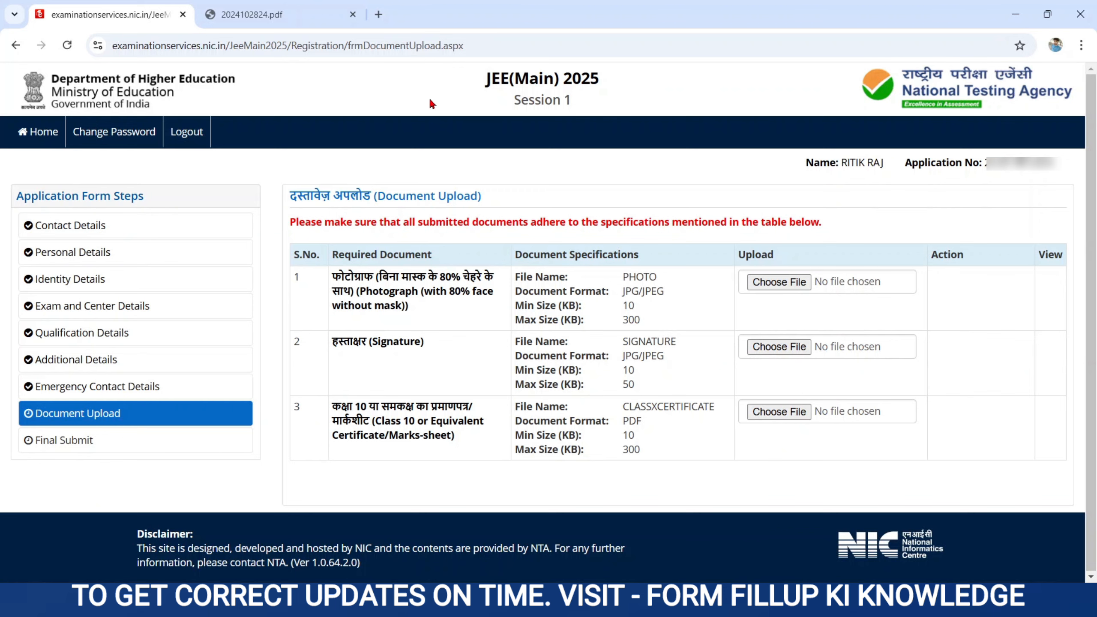
Step: Read the photograph, signature and Class X certificate requirements in 2024102824.pdf, and return to the JEE(Main) document upload page
left_click(330, 19)
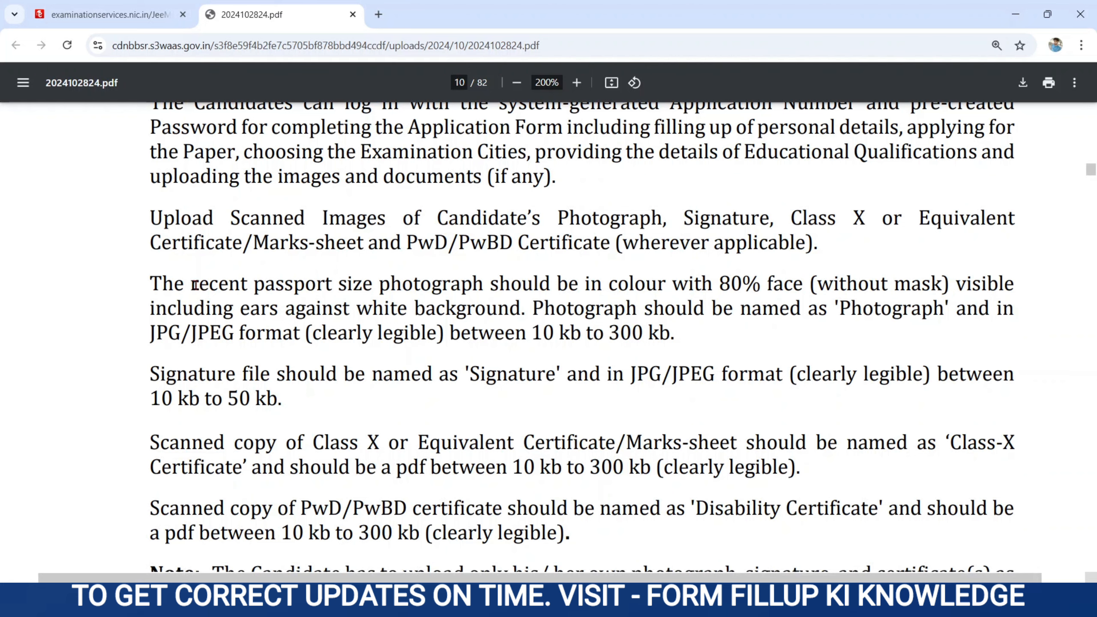
left_click_drag(149, 284, 600, 334)
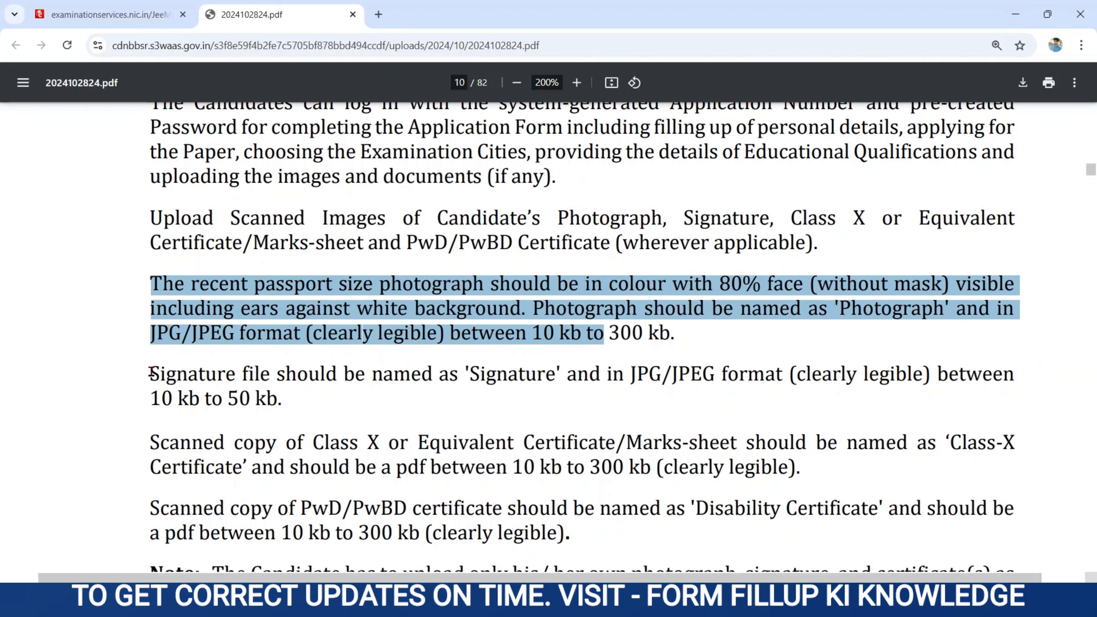
mouse_move(151, 366)
left_mouse_down()
mouse_move(247, 434)
mouse_move(285, 480)
mouse_move(309, 432)
left_mouse_up()
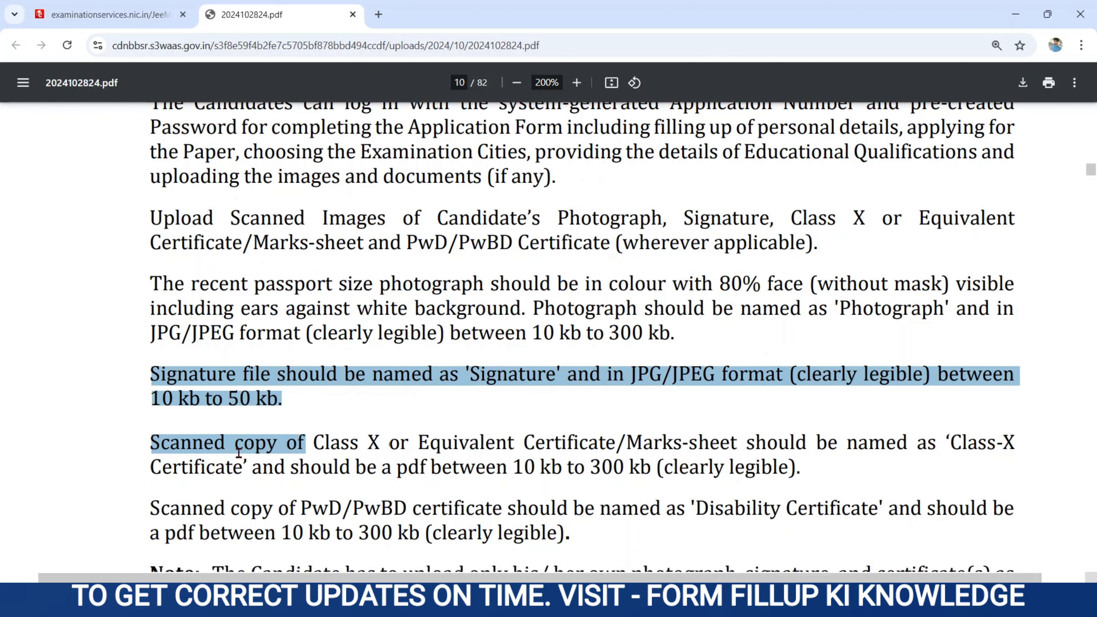
left_click(415, 439)
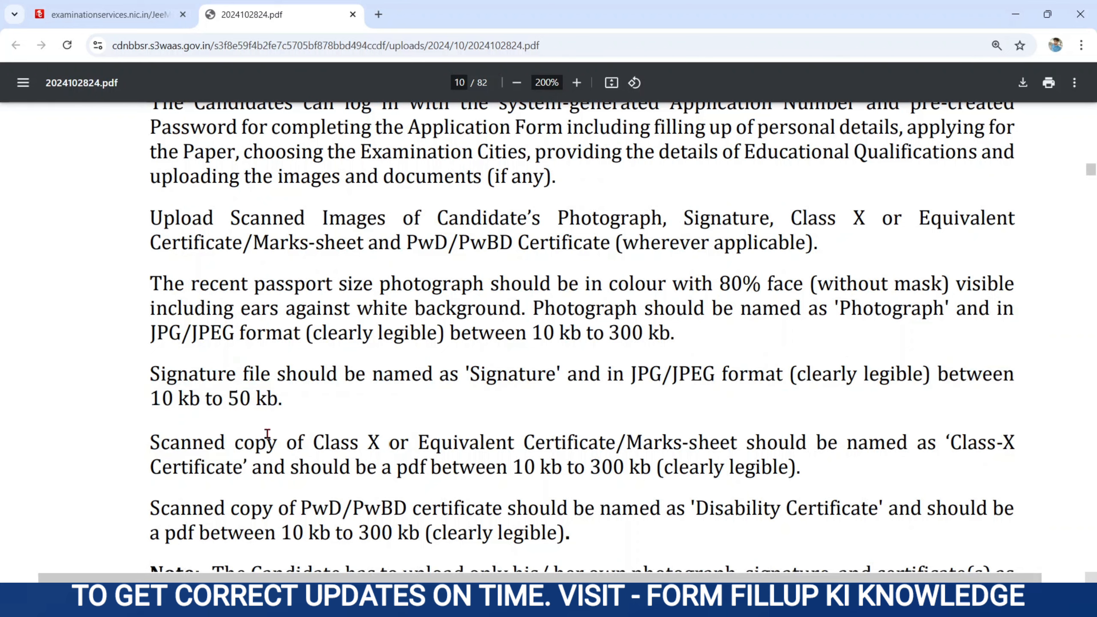
mouse_move(151, 441)
left_mouse_down()
mouse_move(438, 465)
mouse_move(693, 537)
mouse_move(746, 512)
mouse_move(745, 469)
left_mouse_up()
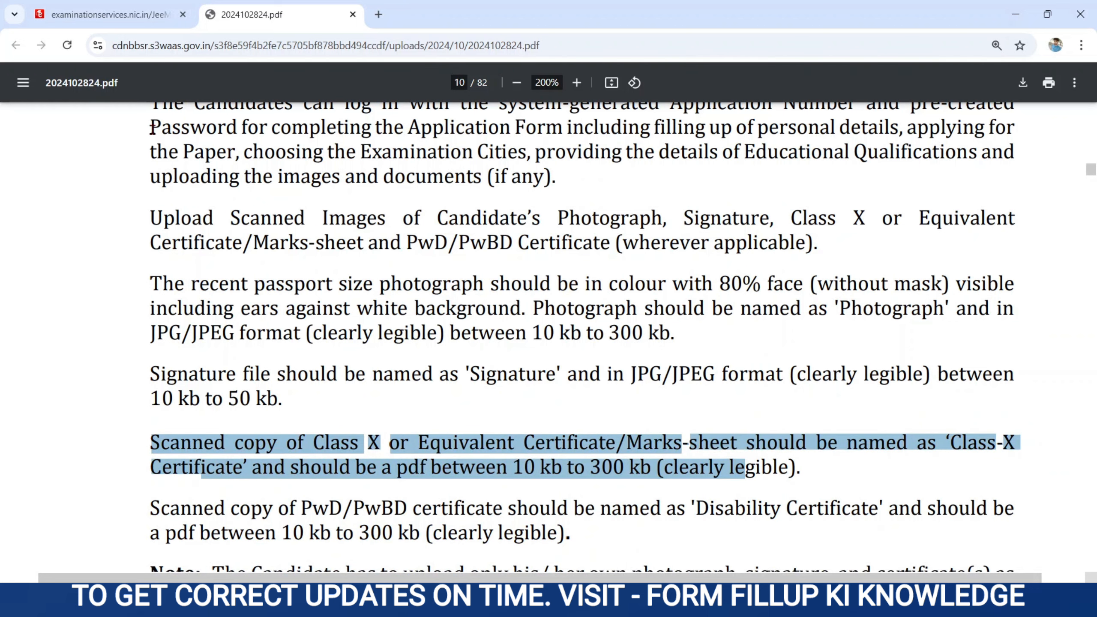
left_click(133, 15)
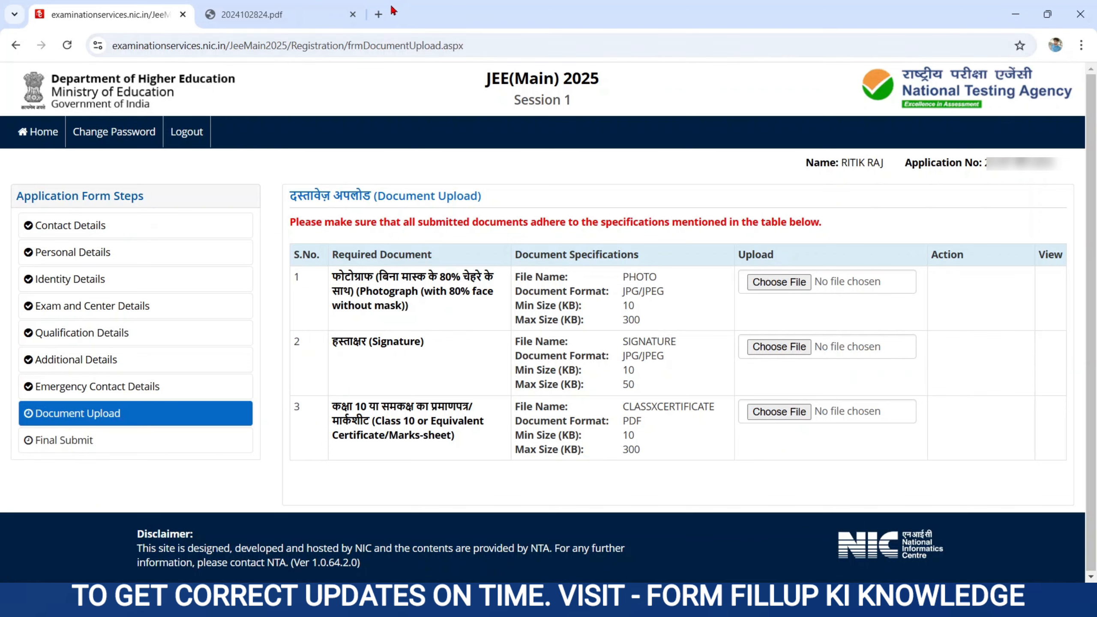
Step: Search Google in a new tab for "i am a resizer" and open the imResizer website
left_click(380, 15)
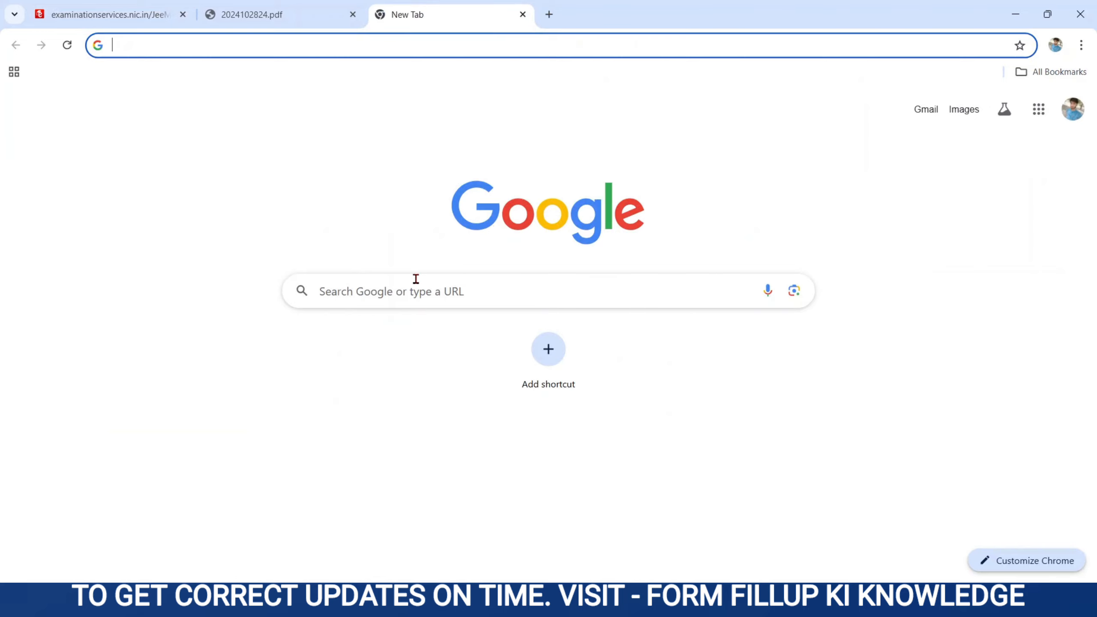
left_click(415, 279)
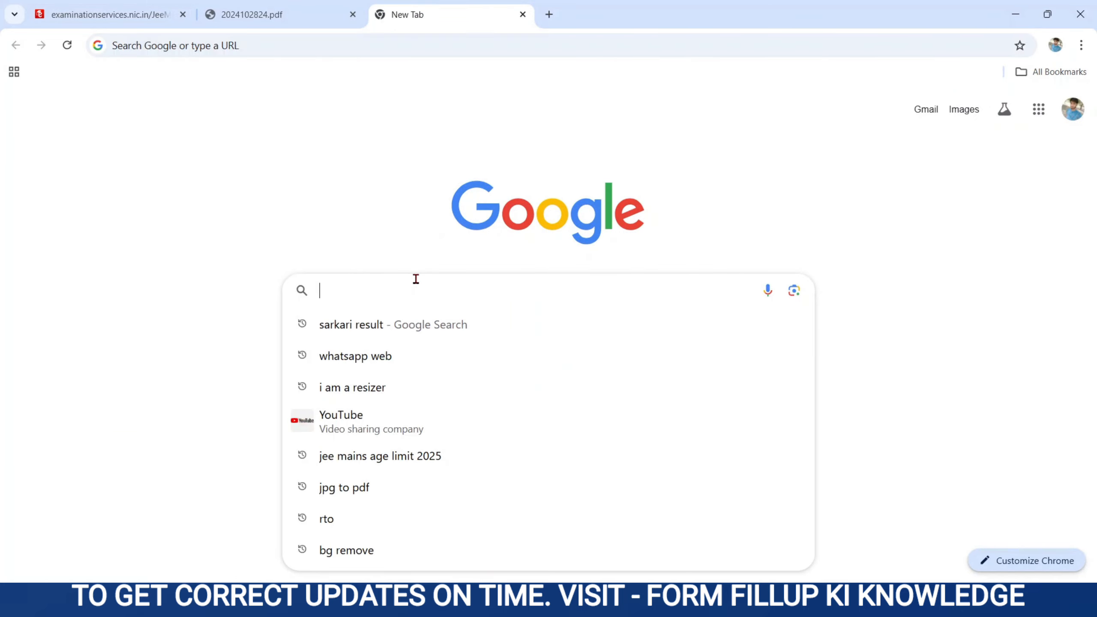
left_click(374, 387)
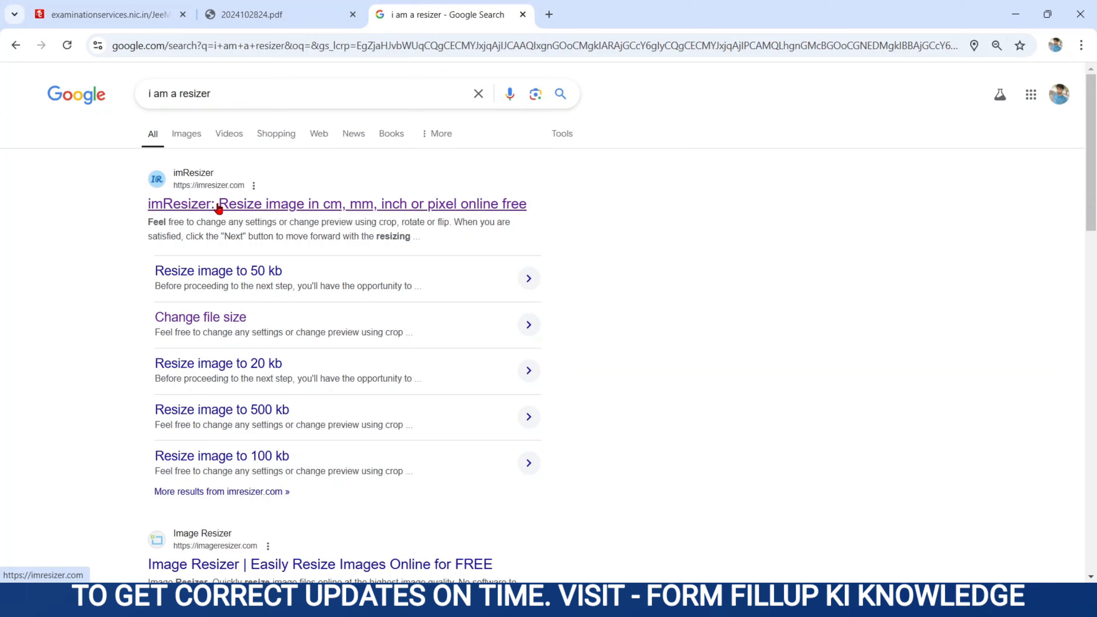
left_click(218, 207)
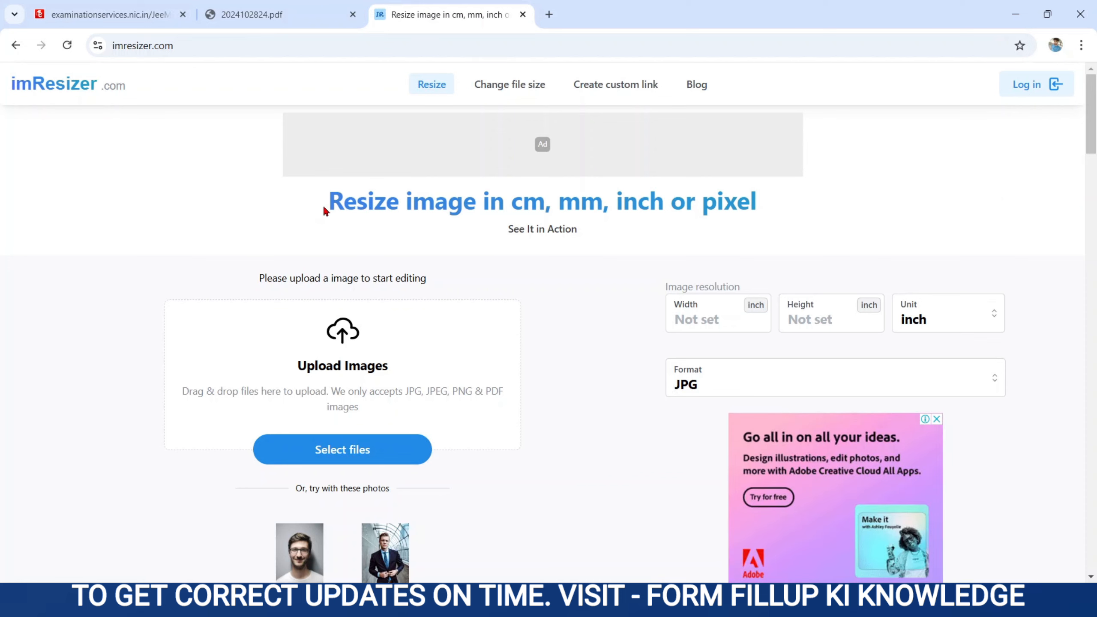
left_click_drag(325, 205, 789, 219)
left_click(614, 286)
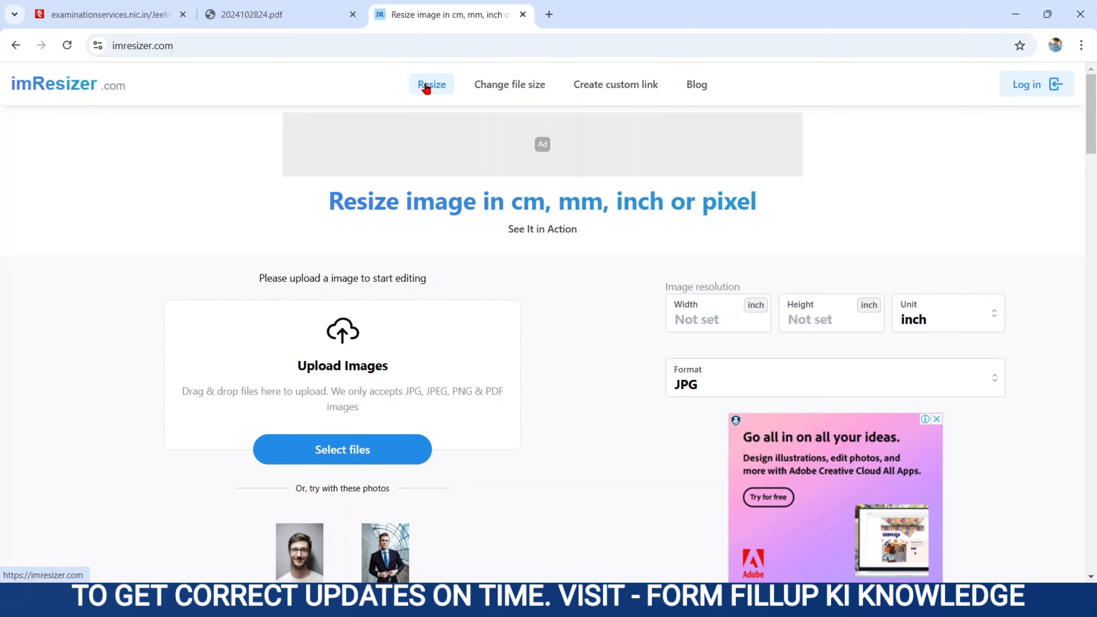
Step: Open imResizer's Change file size tool and load the candidate's passport photo from the Desktop folder
left_click(495, 86)
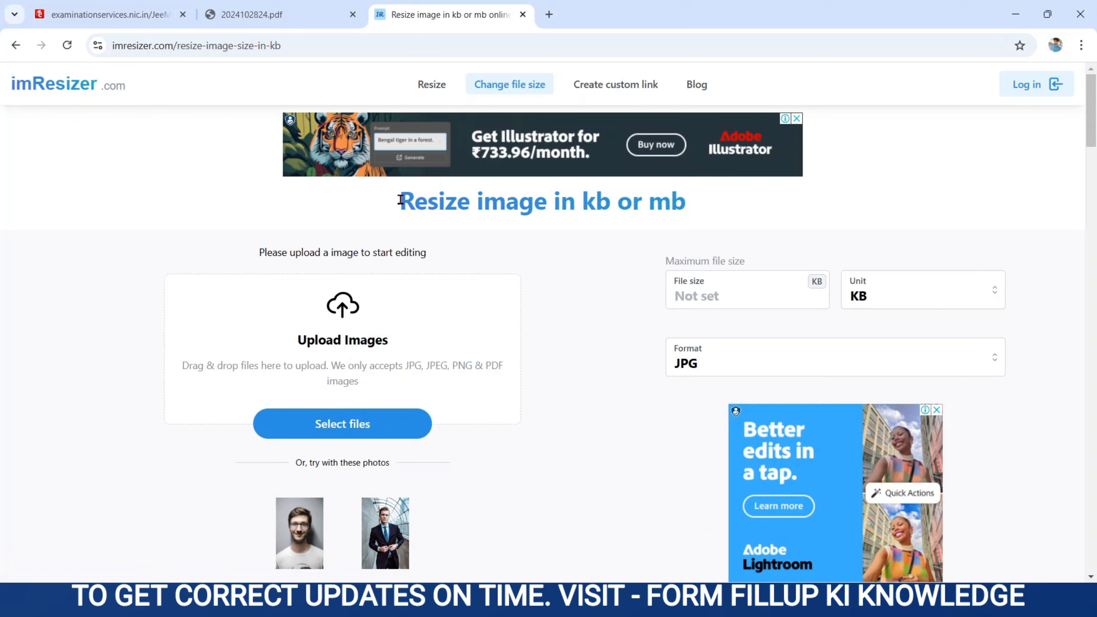
left_click_drag(400, 199, 673, 200)
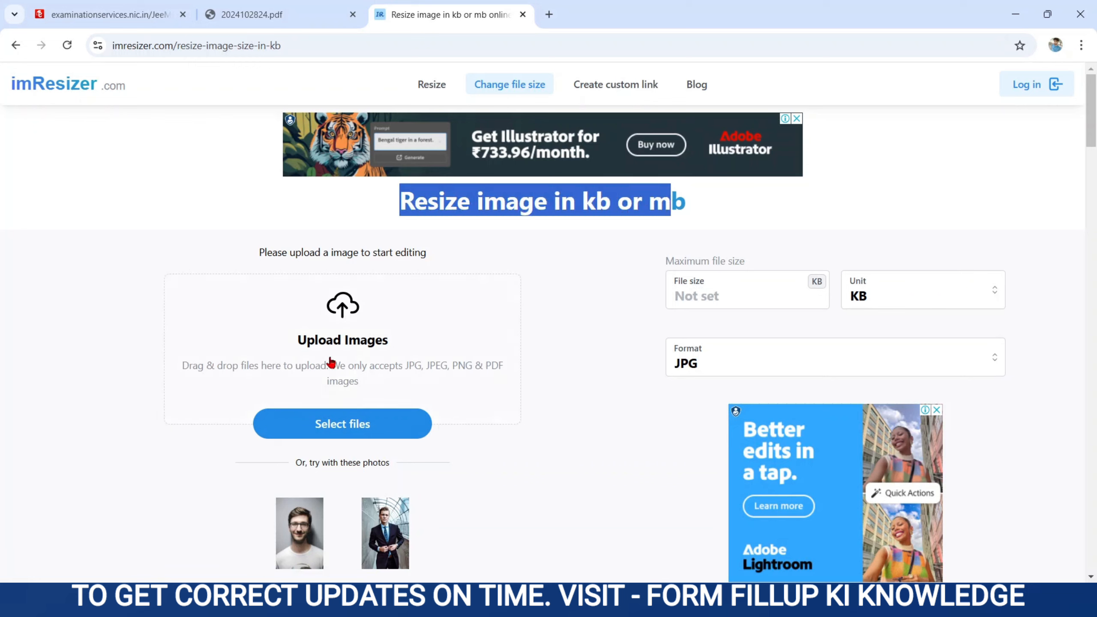
left_click(340, 438)
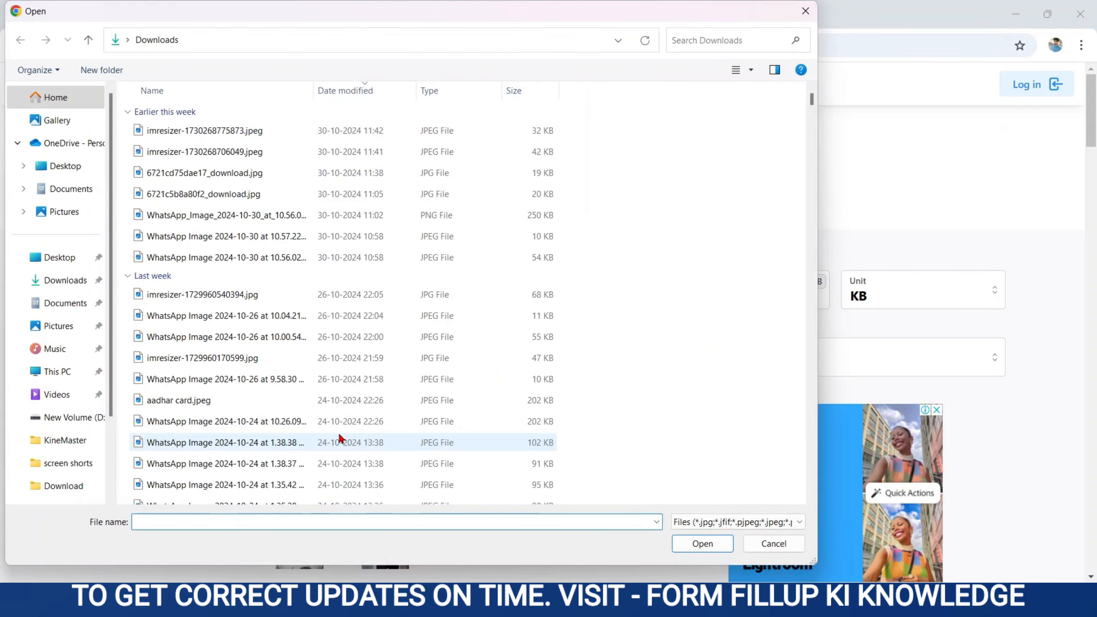
left_click(64, 266)
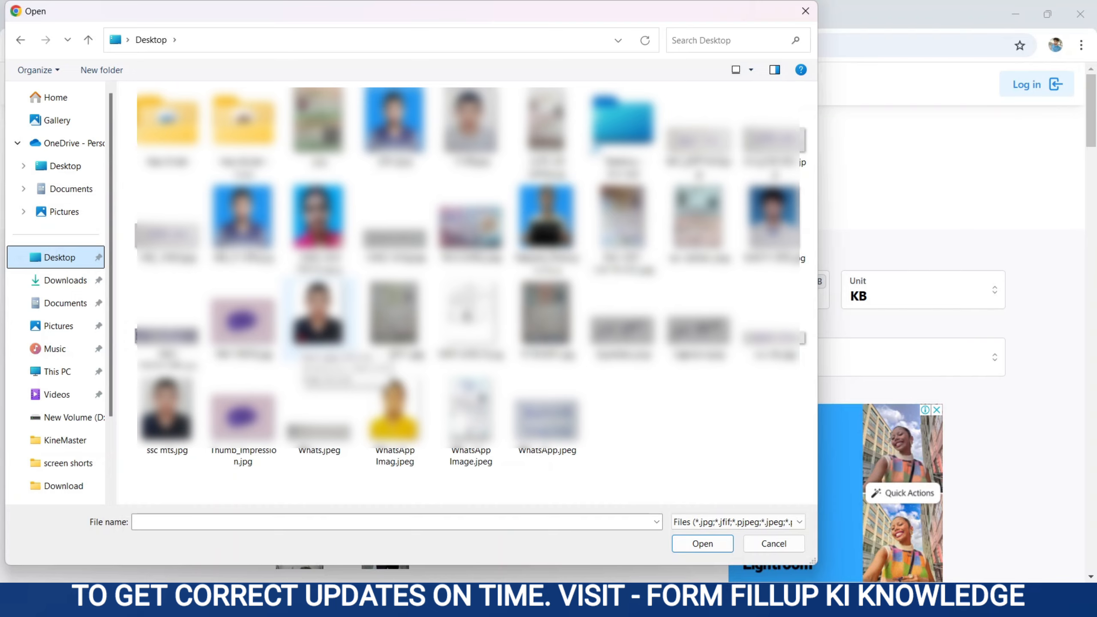
double_click(298, 330)
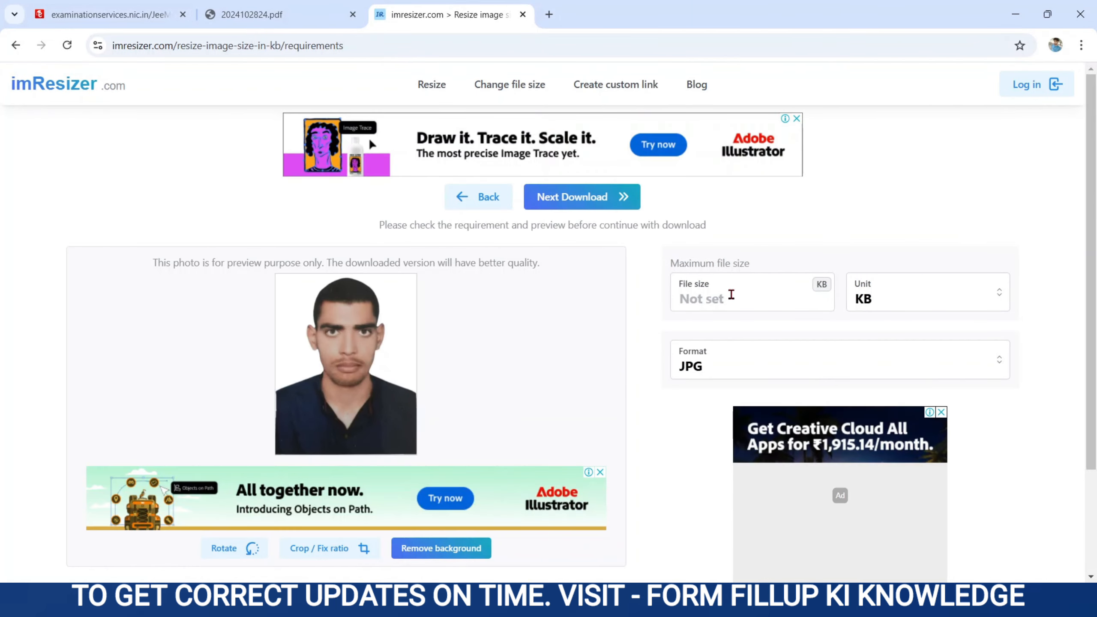
Step: Set the photo's maximum file size to 100 KB with JPG format and download the resized image
left_click(679, 286)
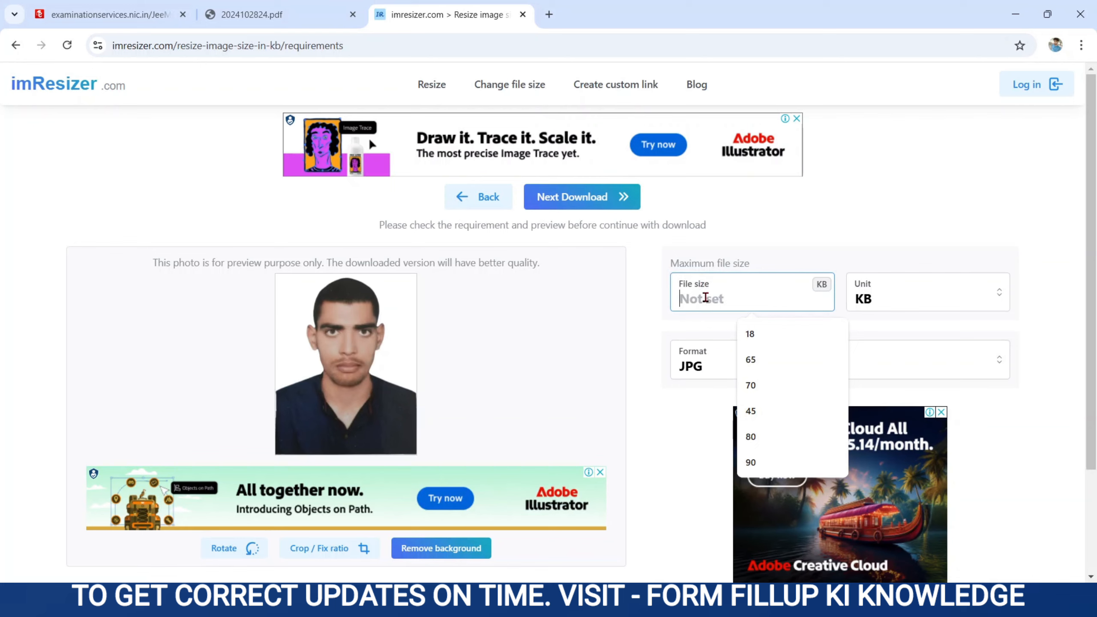
type("100")
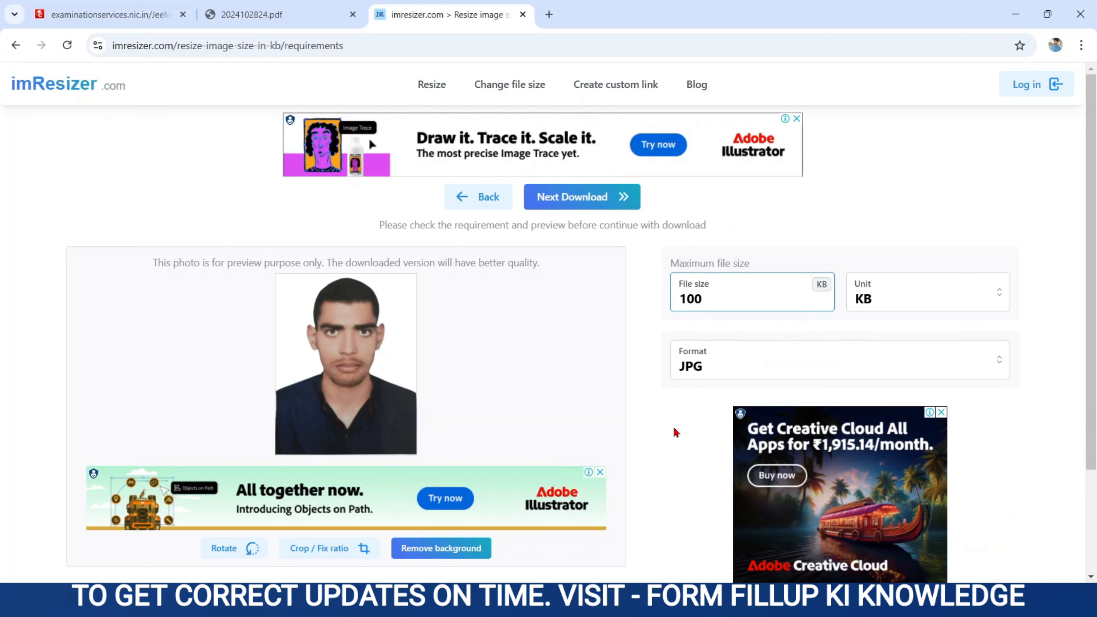
left_click_drag(673, 429, 905, 279)
left_click(876, 304)
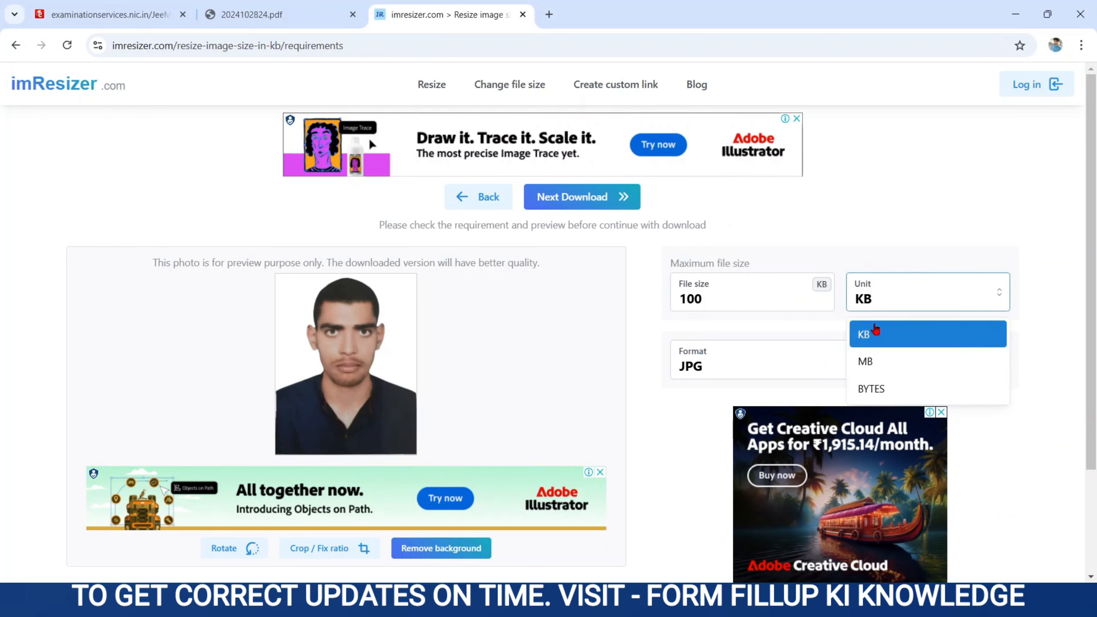
left_click(873, 331)
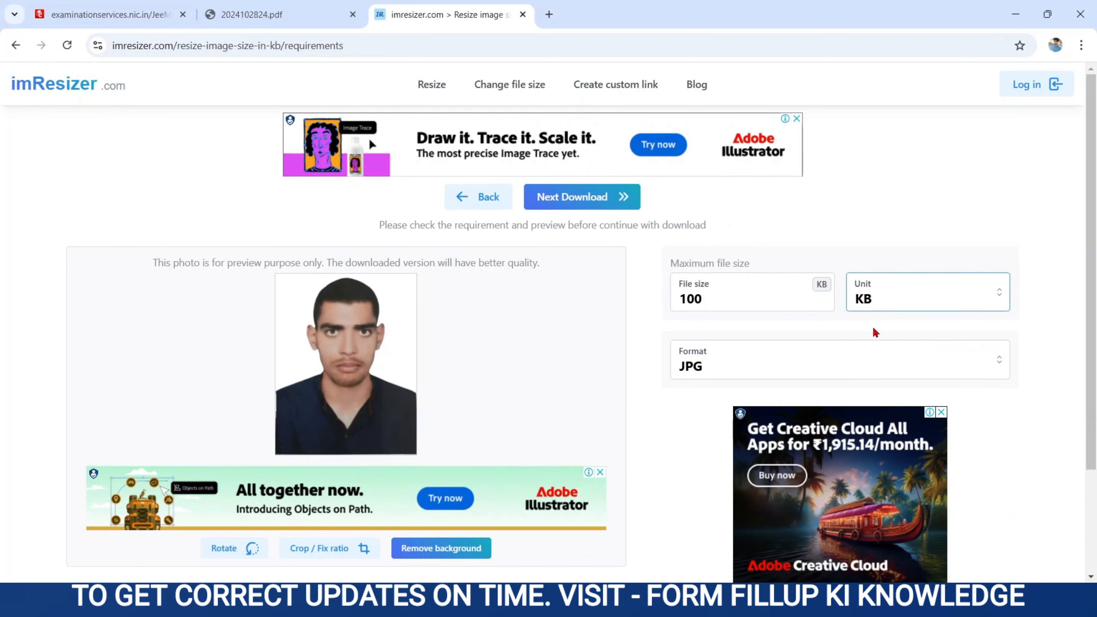
left_click(700, 365)
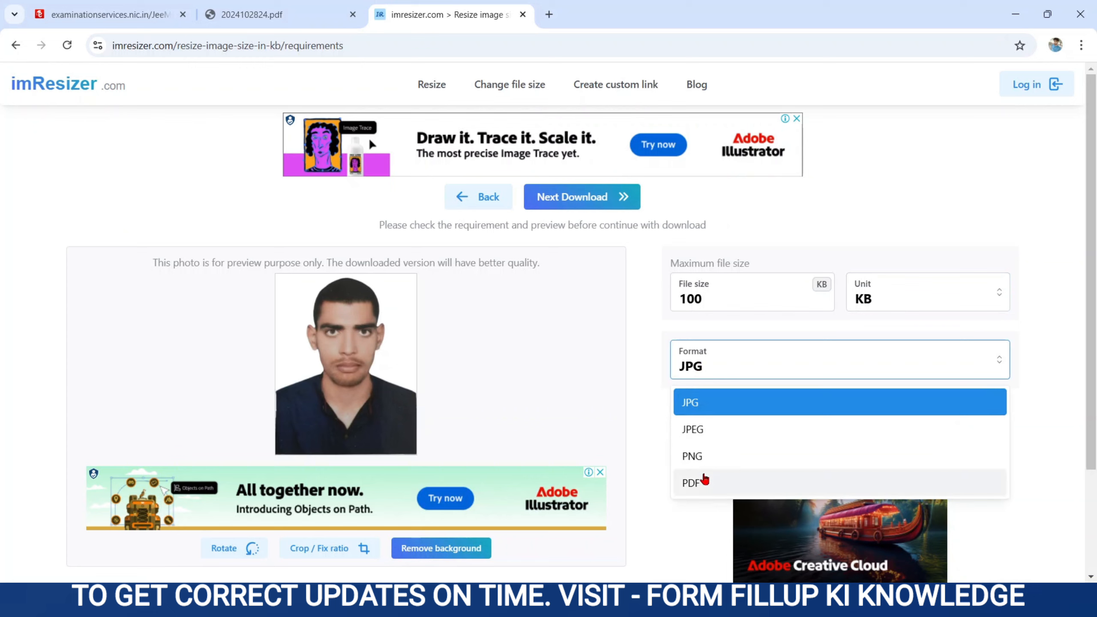
left_click(709, 406)
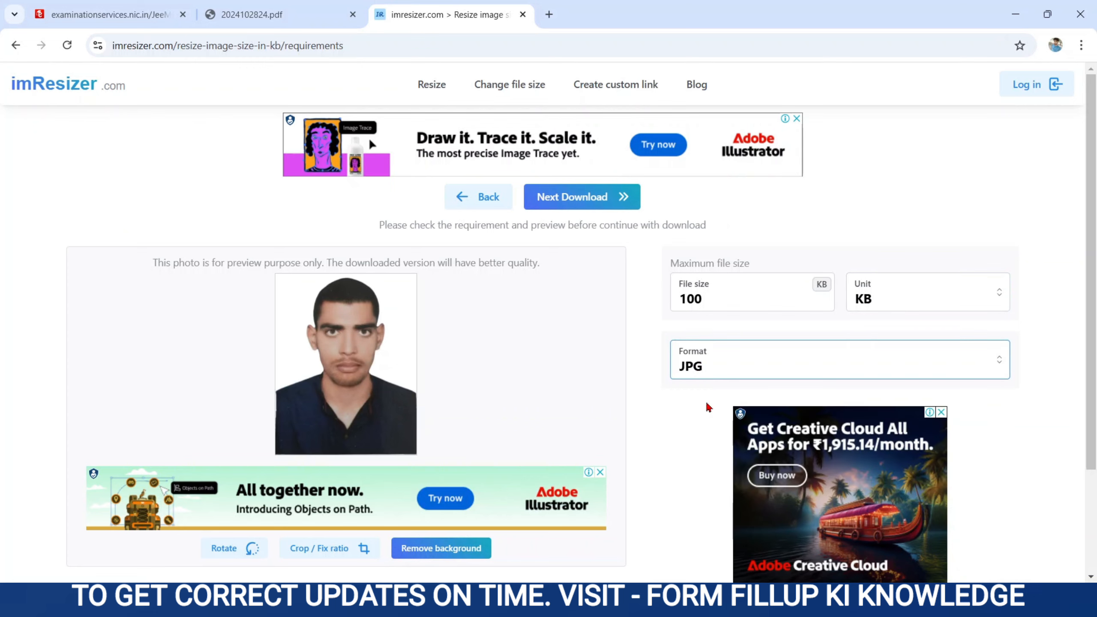
left_click(667, 454)
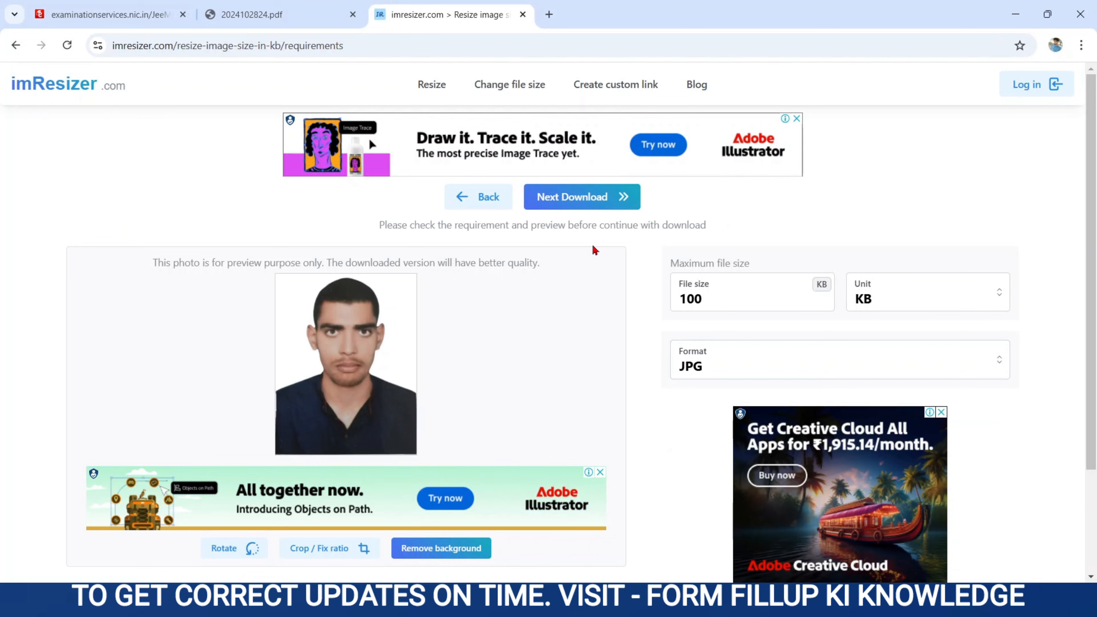
left_click(568, 199)
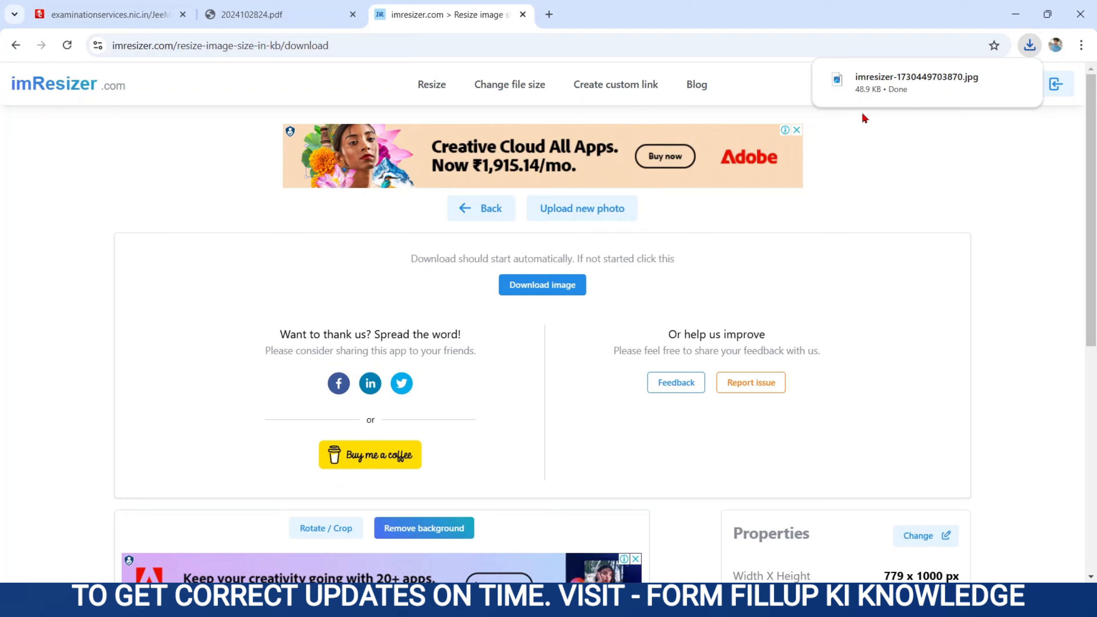
mouse_move(878, 101)
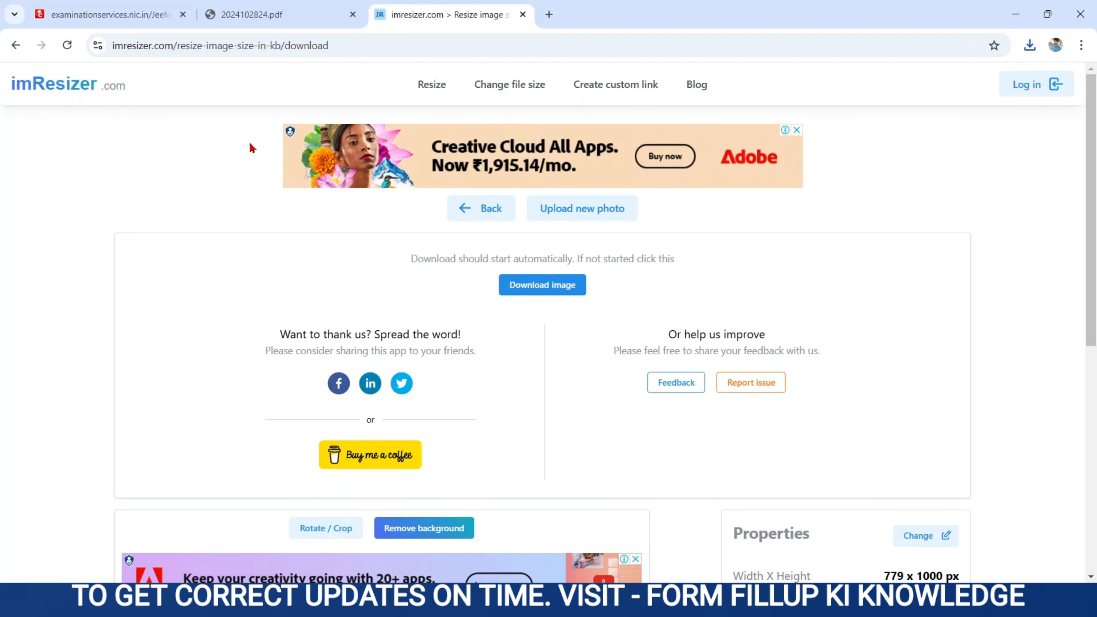
Step: On the JEE(Main) upload page, choose imresizer-1730449703870.jpg from Downloads as the photograph and use the original image without cropping
left_click(145, 15)
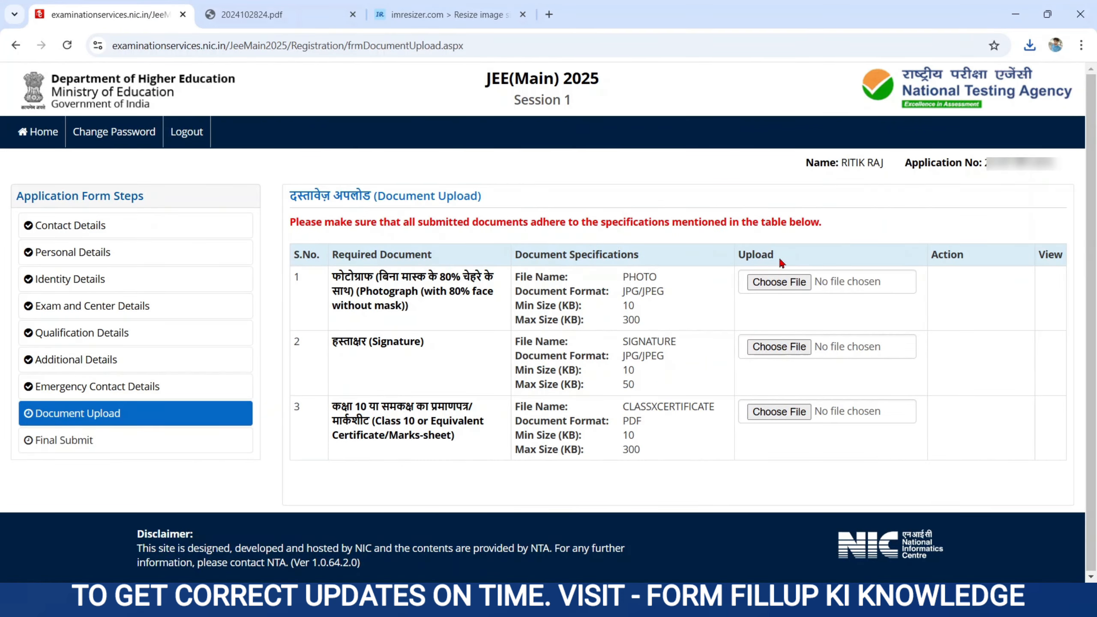
left_click(780, 283)
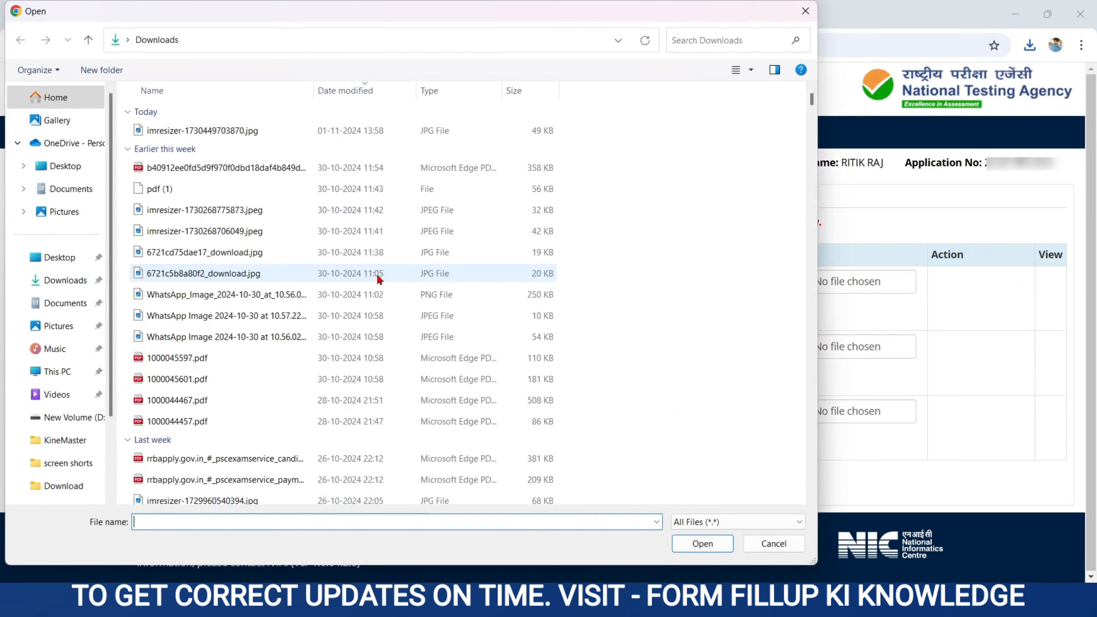
left_click(72, 285)
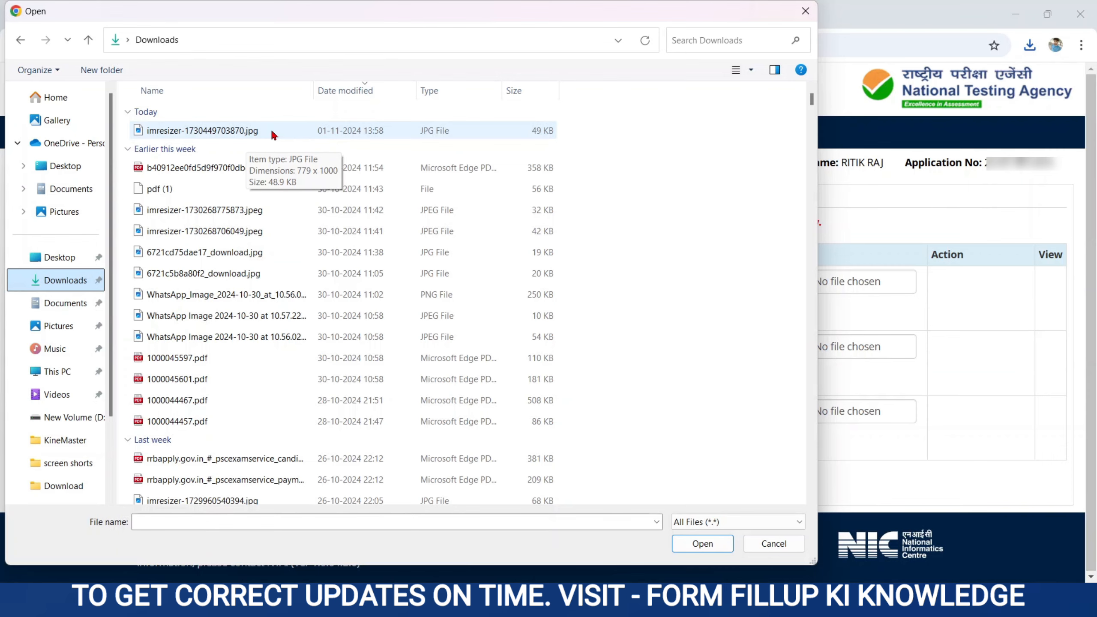
double_click(259, 131)
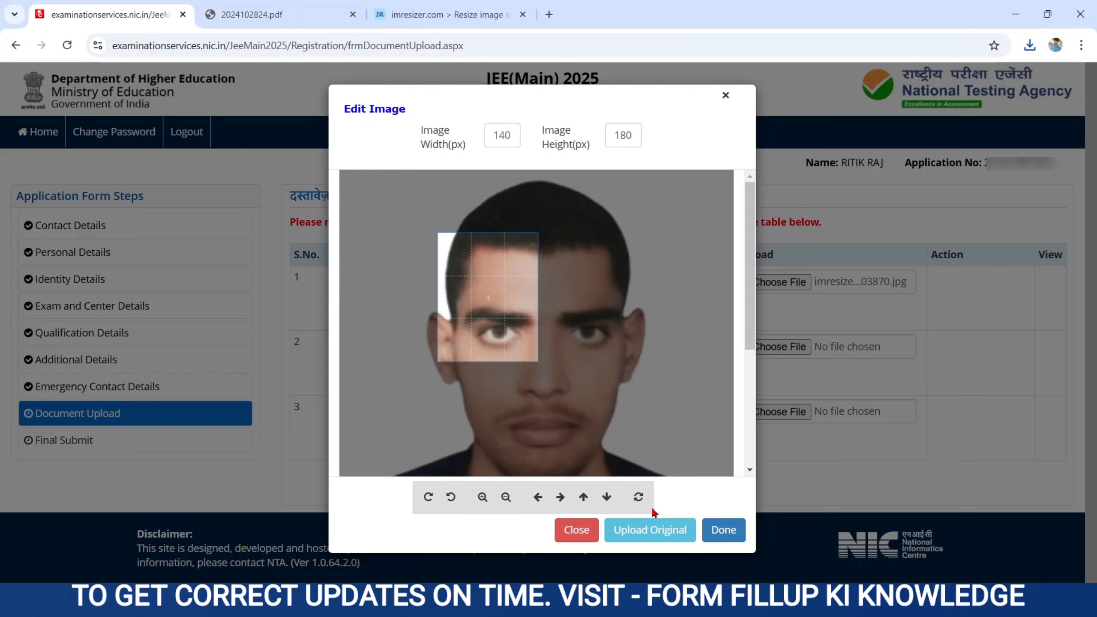
left_click(649, 530)
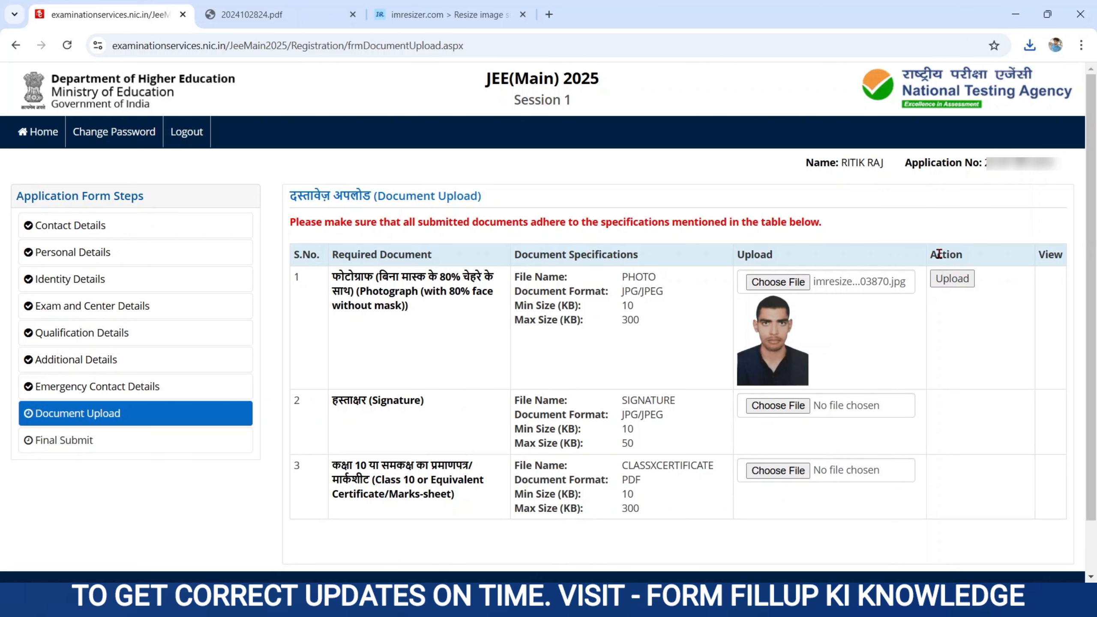
Step: Try to upload the chosen imresizer-1730449703870.jpg as the photograph and dismiss the alert about the file name
left_click_drag(931, 254, 984, 280)
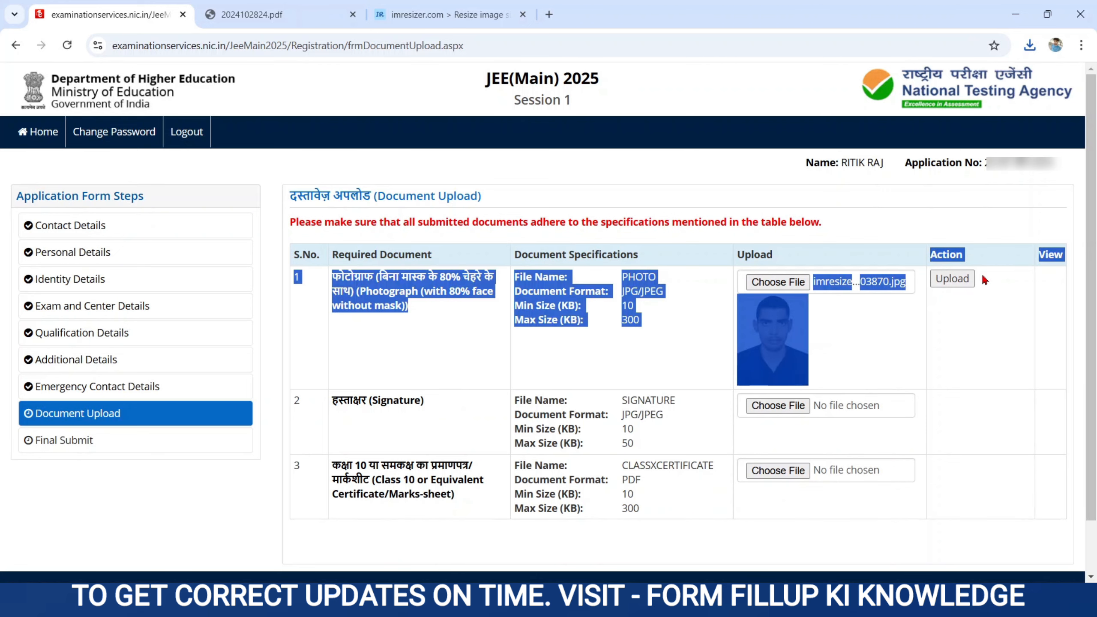
left_click(954, 279)
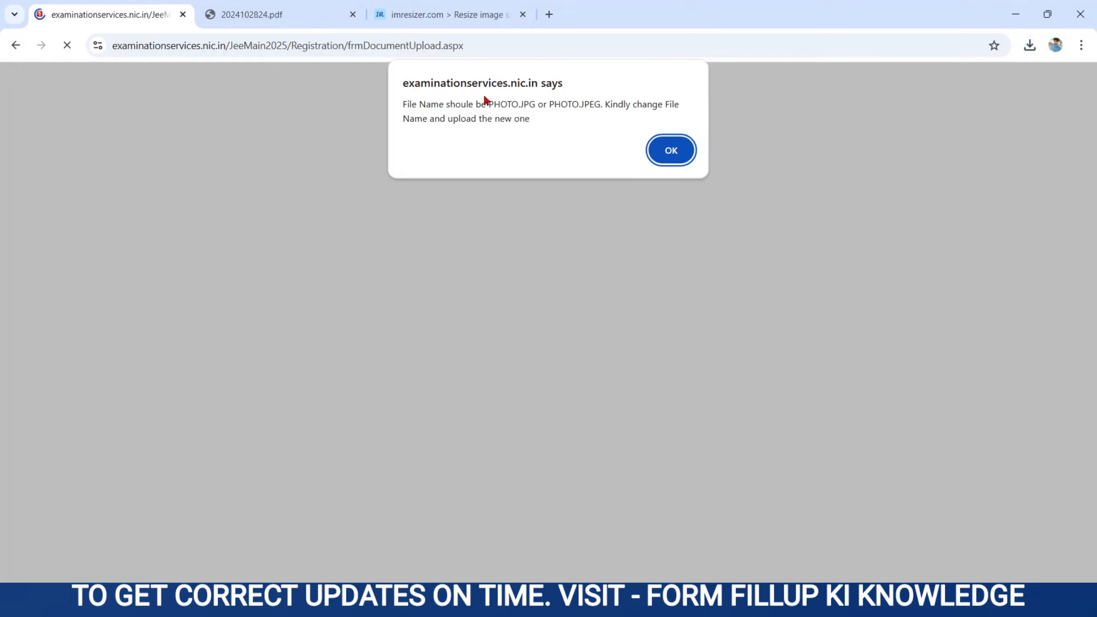
left_click(403, 100)
left_click_drag(403, 101, 550, 123)
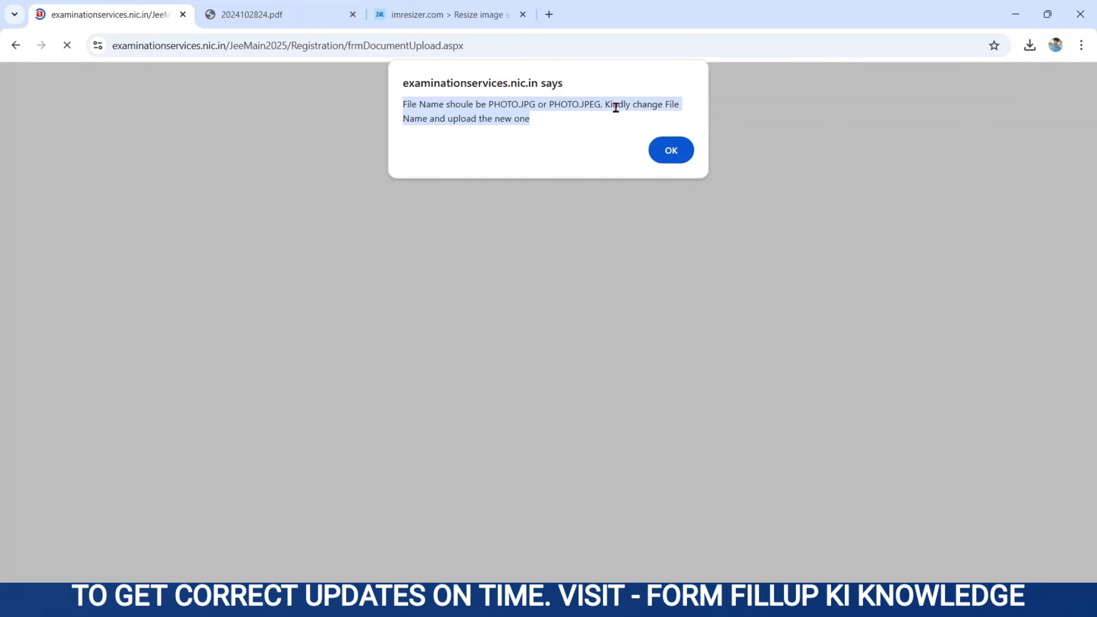
left_click(681, 142)
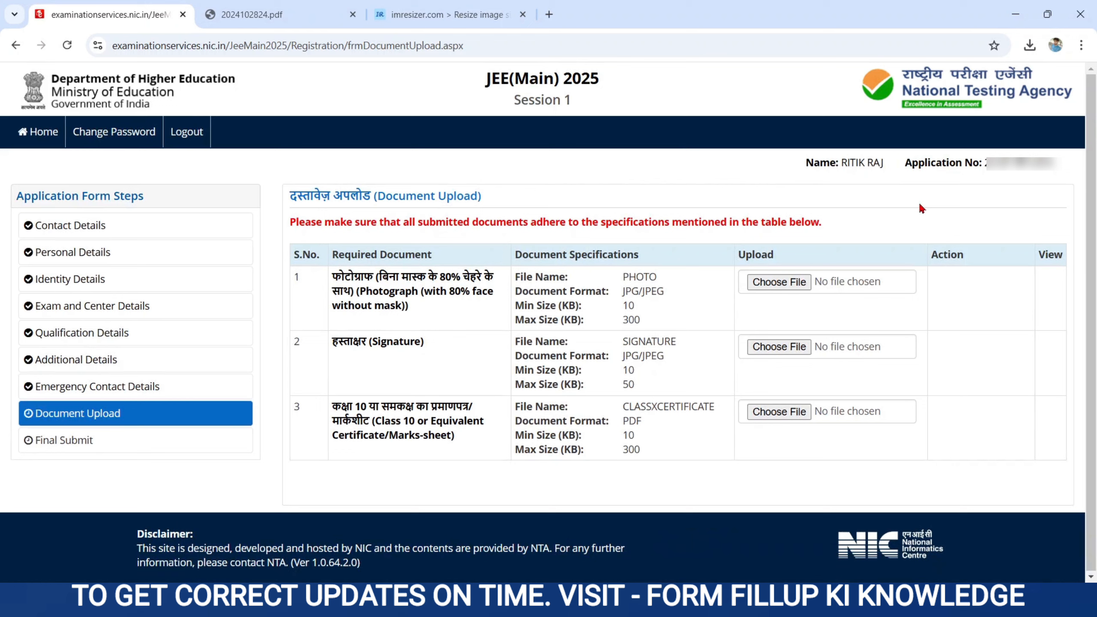
Step: Open the downloaded imresizer-1730449703870.jpg and save a copy in Downloads as PHOTO in JPG format, closing the image viewer
left_click(1029, 45)
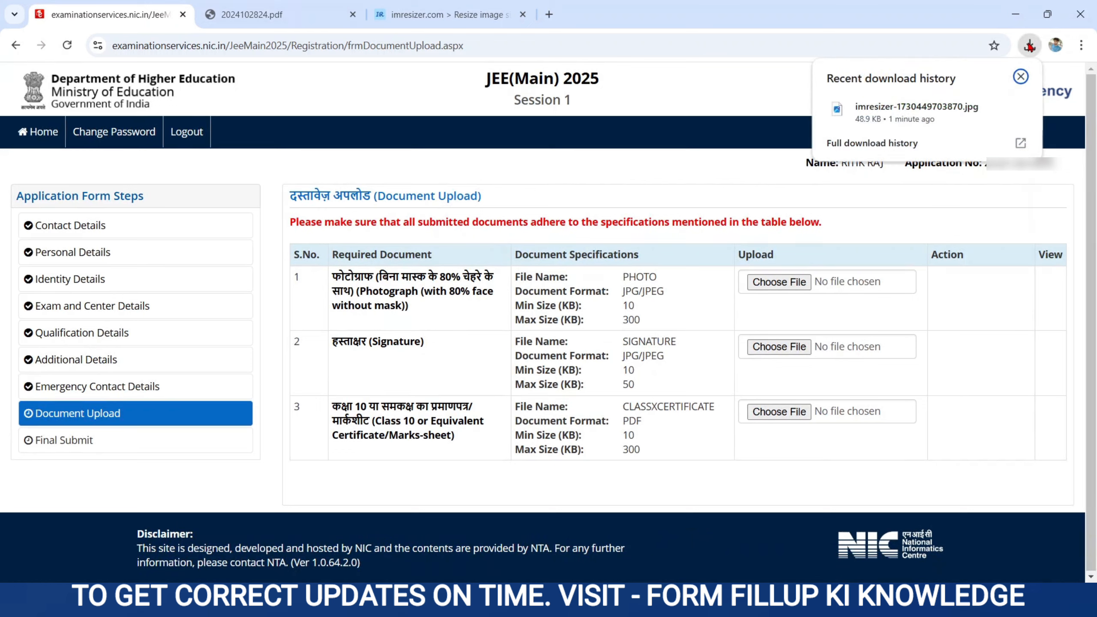
left_click(912, 111)
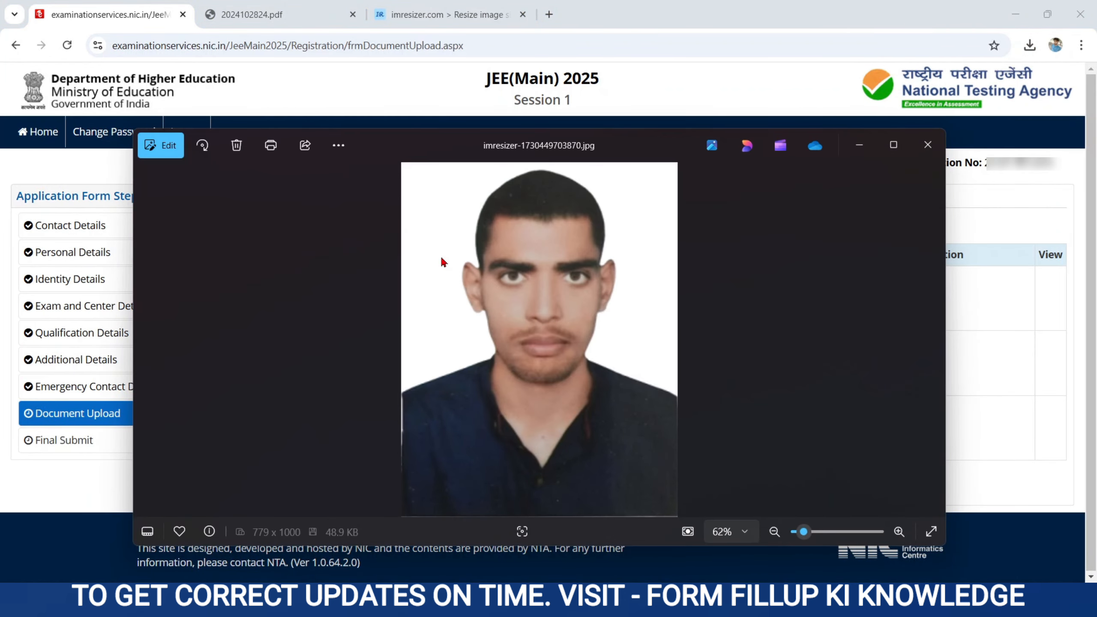
left_click(345, 148)
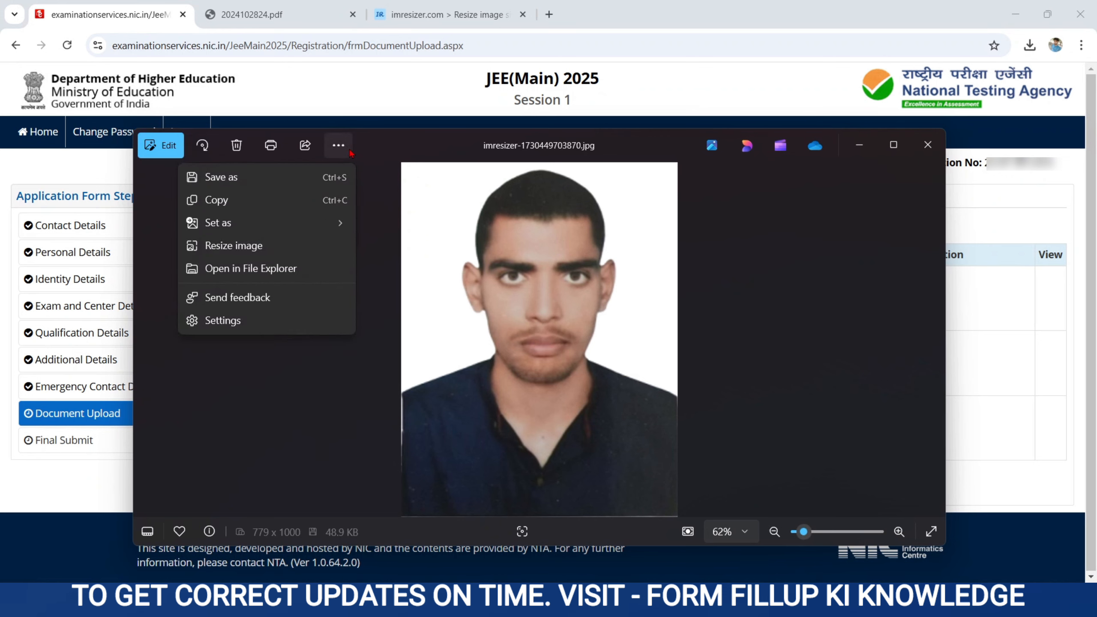
left_click(249, 177)
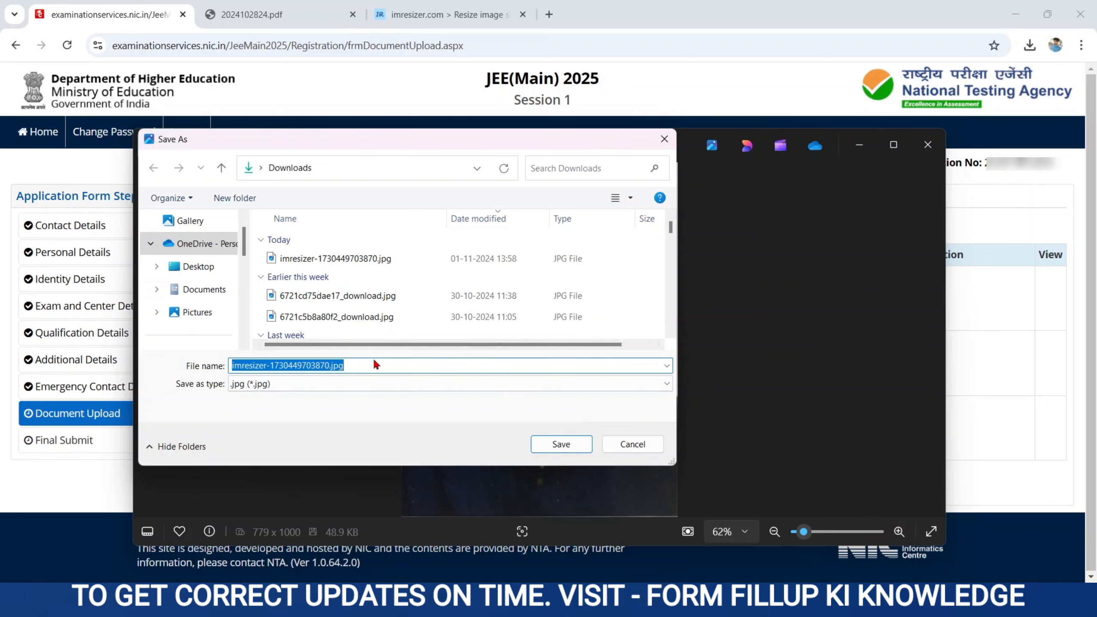
key("BackSpace")
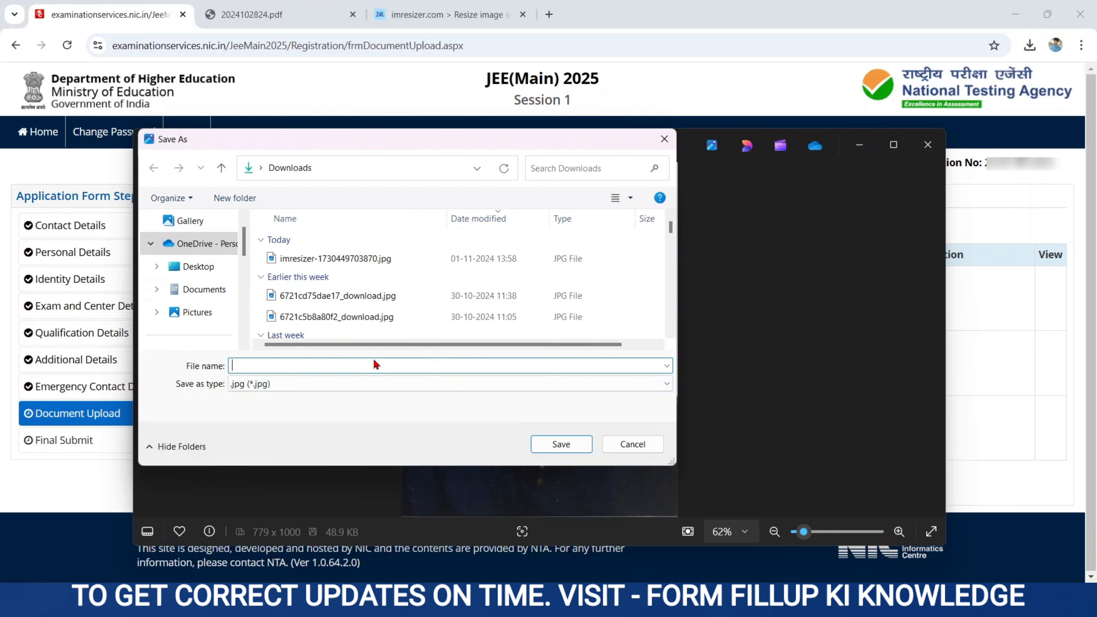
type("P")
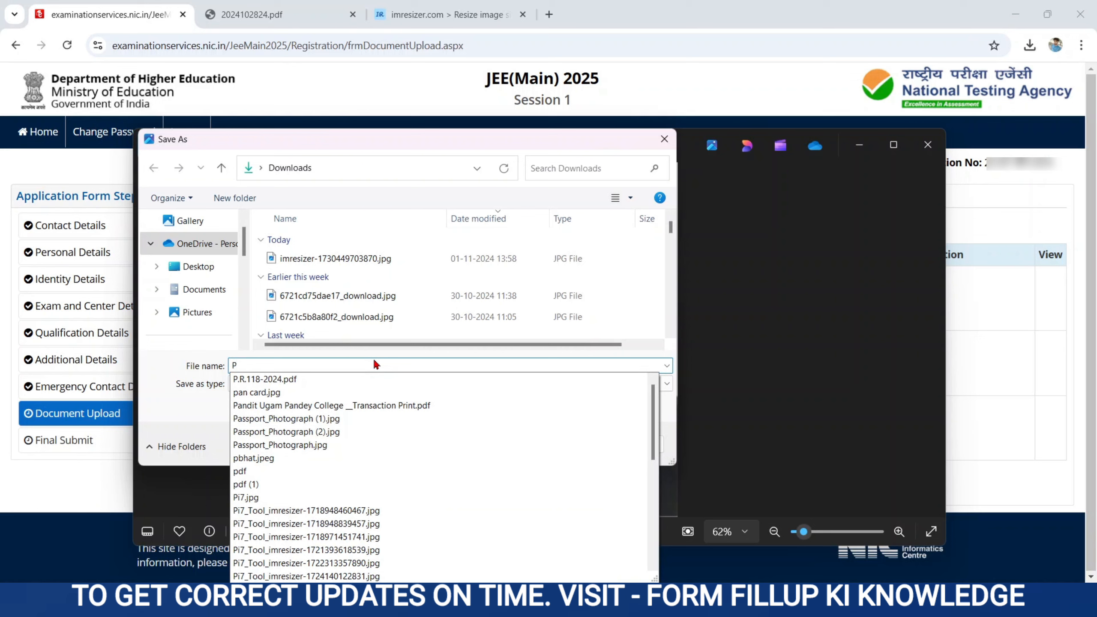
type("HOTO")
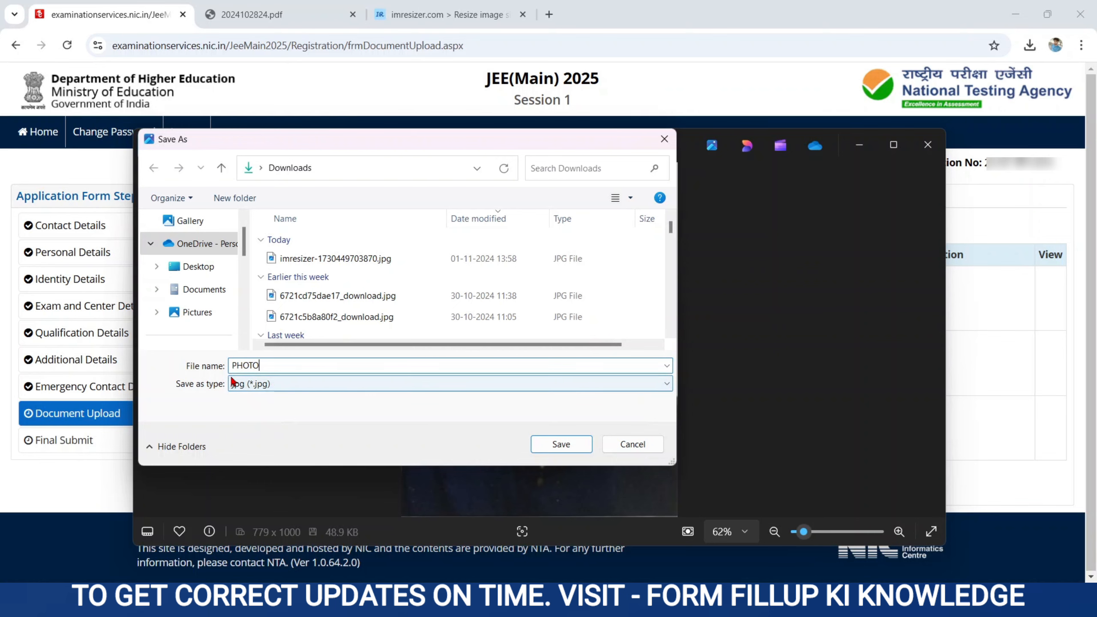
left_click(550, 443)
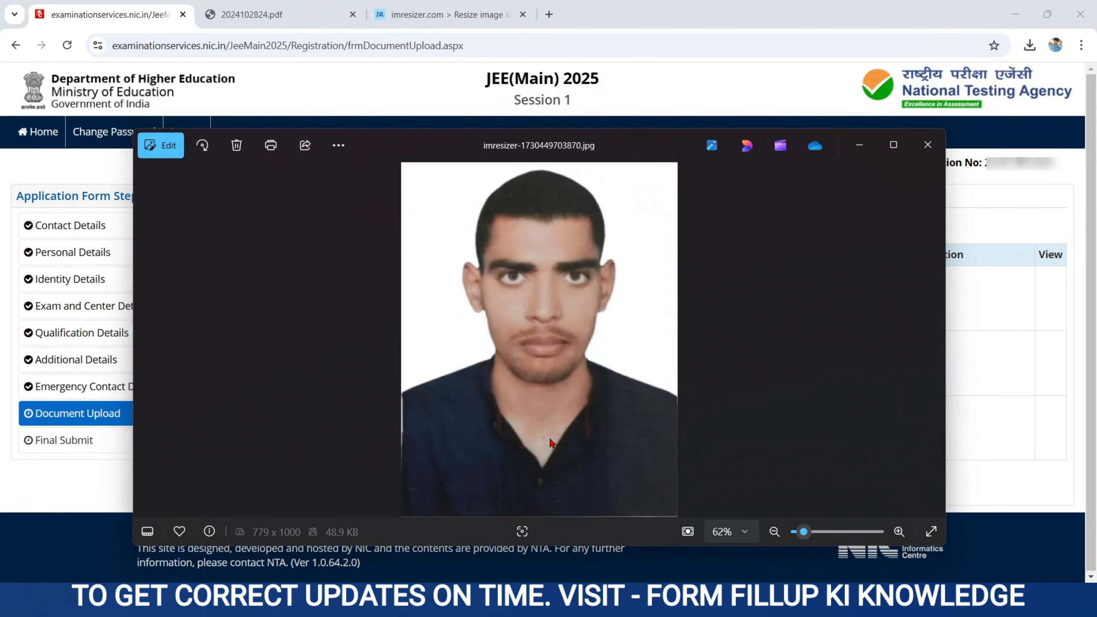
left_click(928, 144)
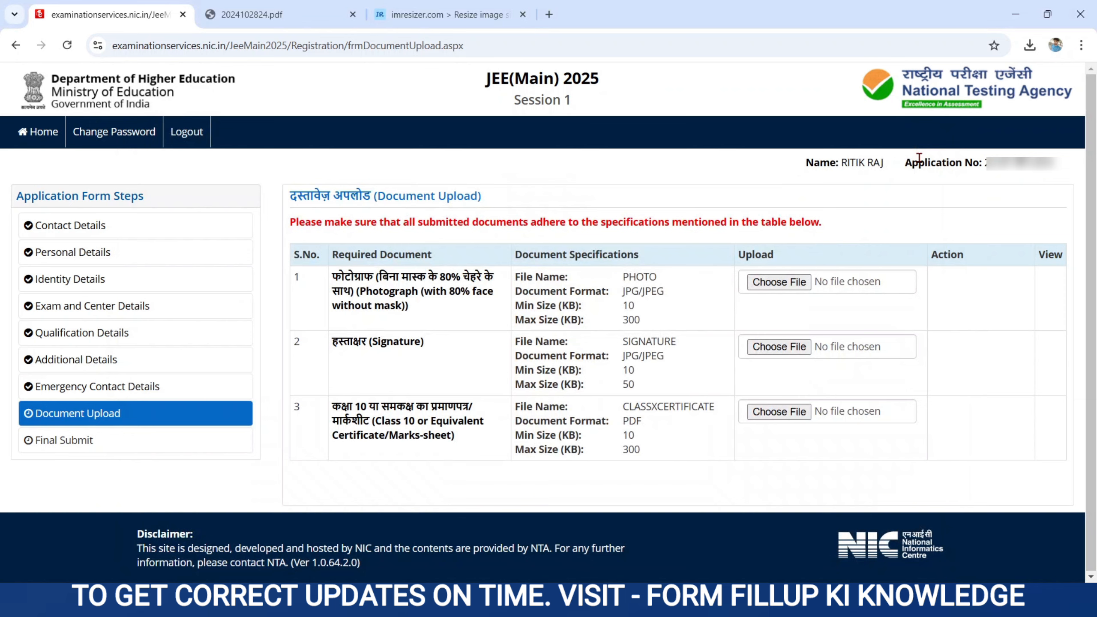
Step: Upload PHOTO.jpg from Downloads as the photograph using the original image, and close the document preview
left_click(761, 283)
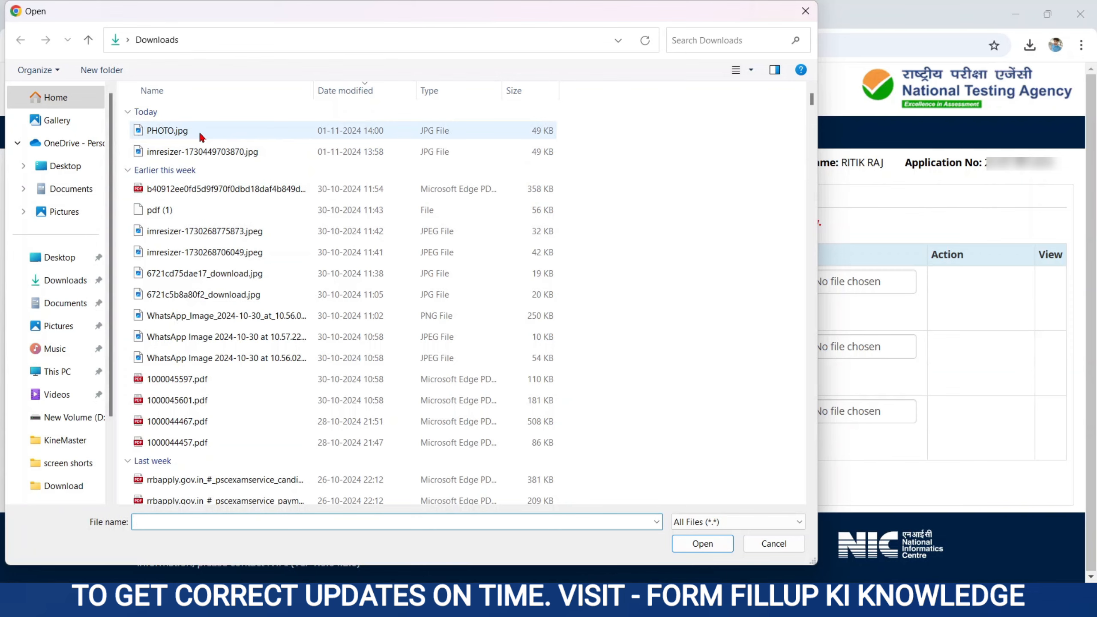
double_click(242, 138)
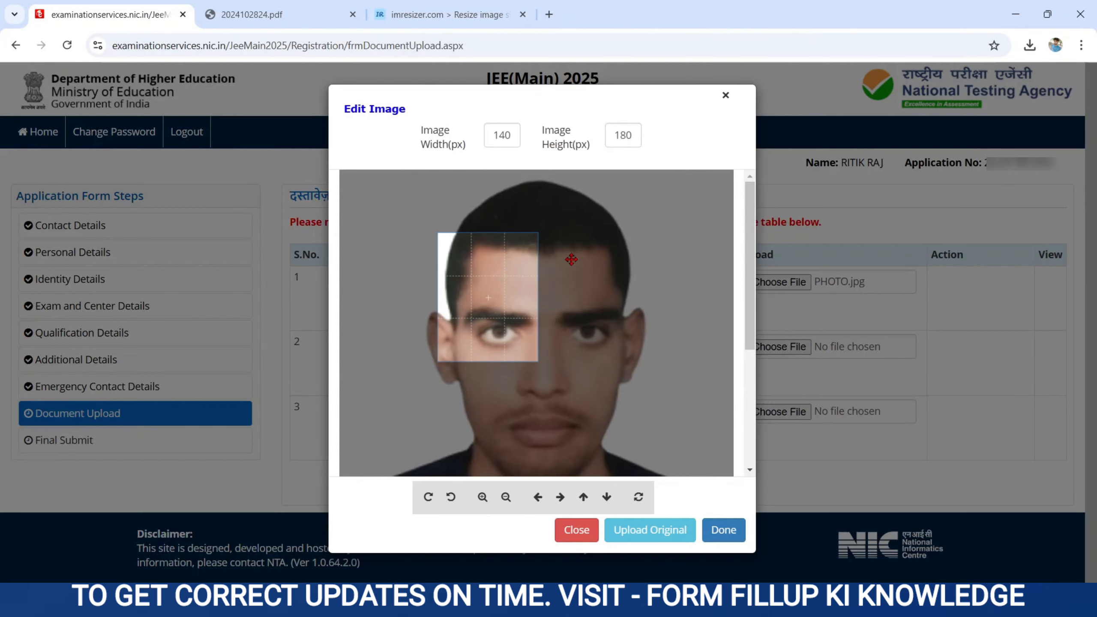
left_click(640, 543)
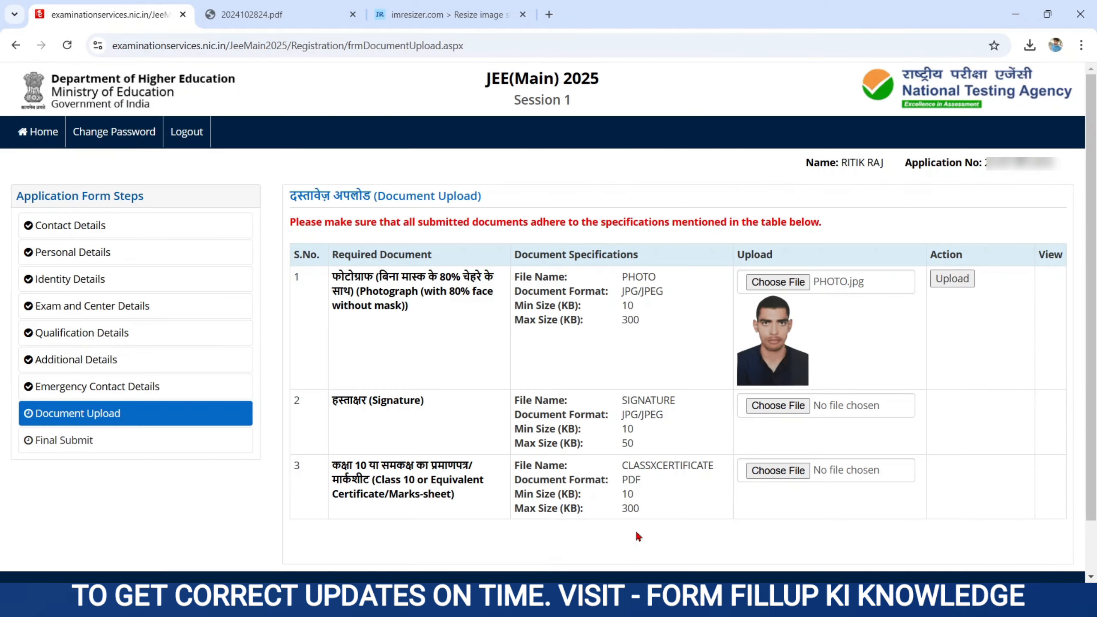
left_click(944, 283)
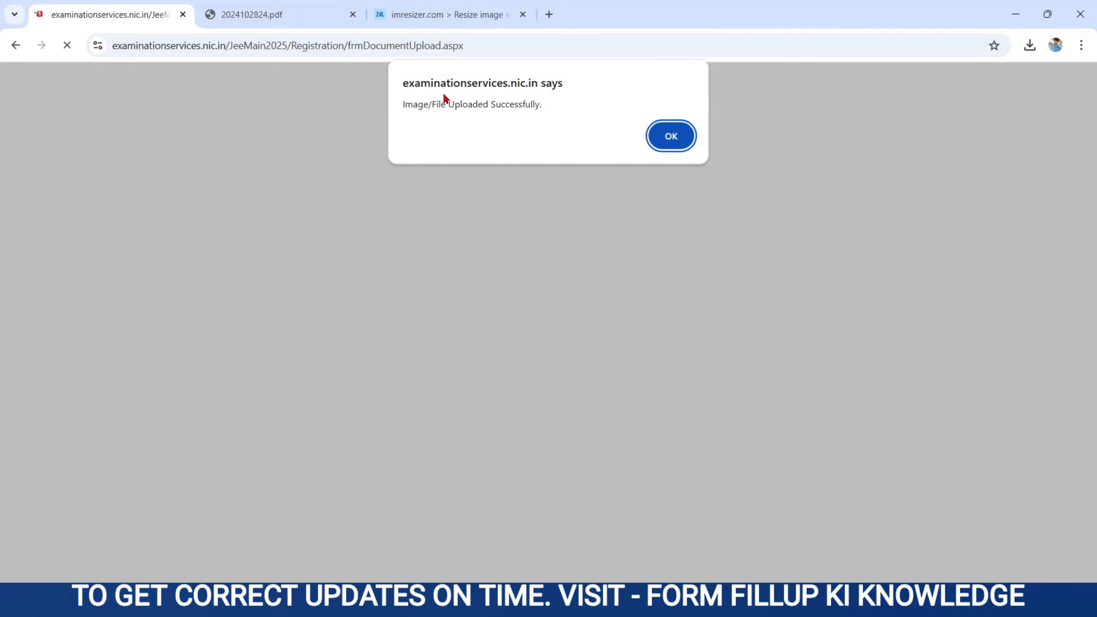
left_click(668, 136)
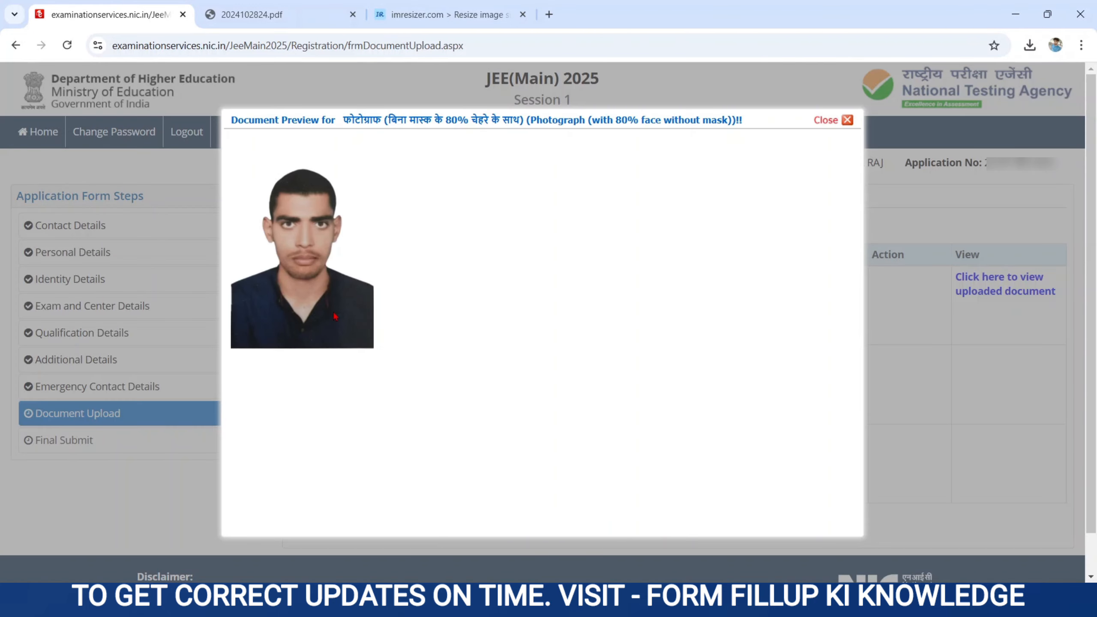
left_click(841, 122)
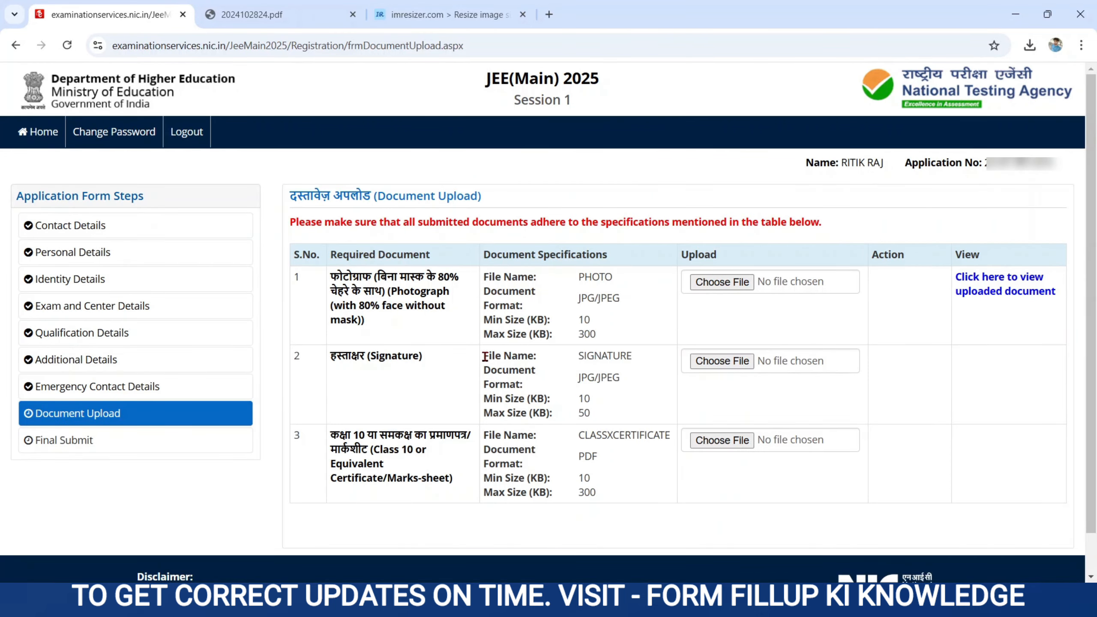
Step: Check the signature's file specifications, switch to imResizer and load the candidate's signature image from the Desktop folder
mouse_move(485, 357)
left_mouse_down()
mouse_move(536, 413)
mouse_move(563, 421)
left_mouse_up()
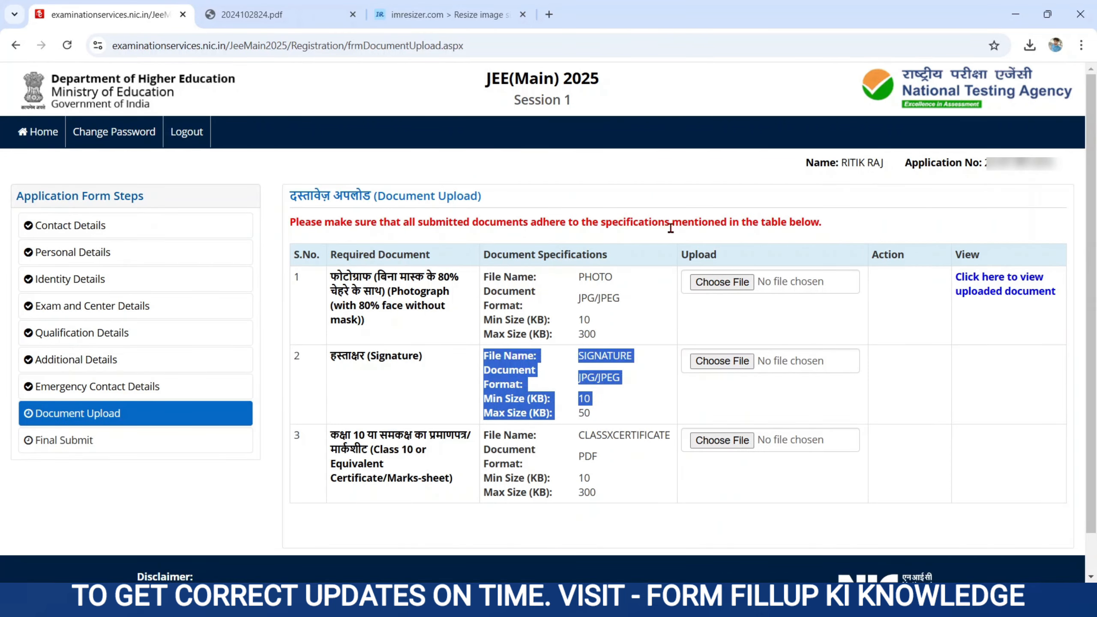
left_click(454, 17)
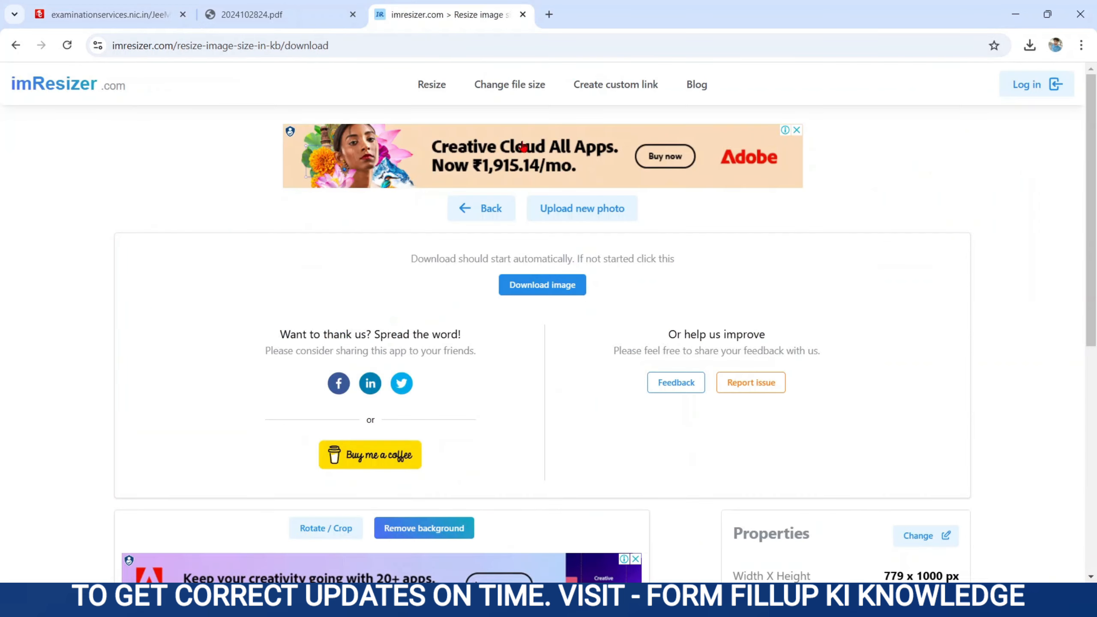
left_click(594, 215)
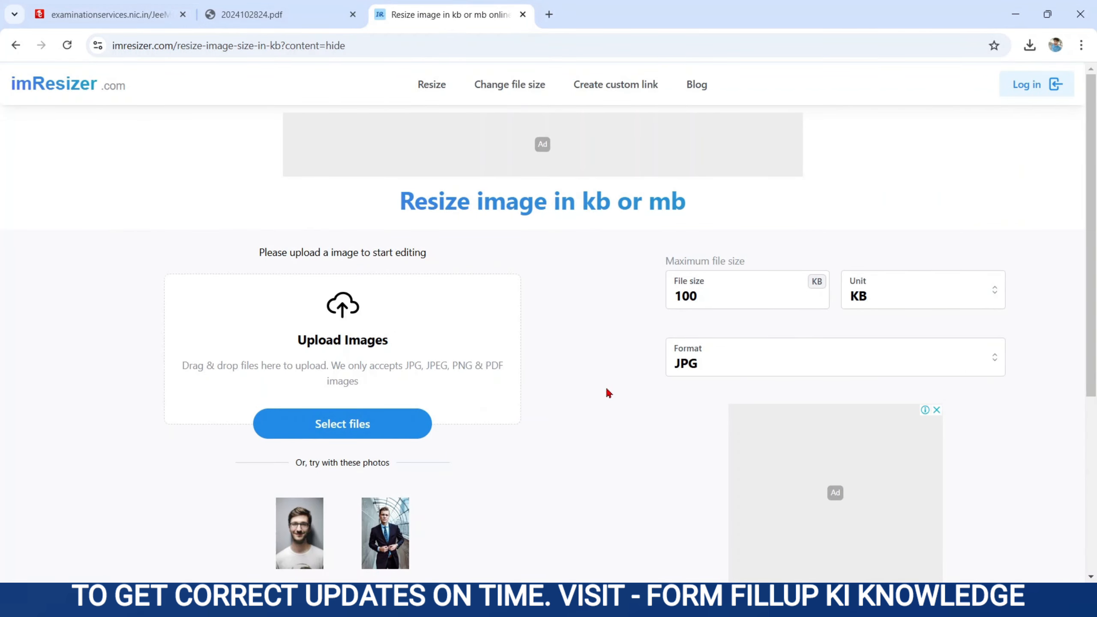
left_click(362, 425)
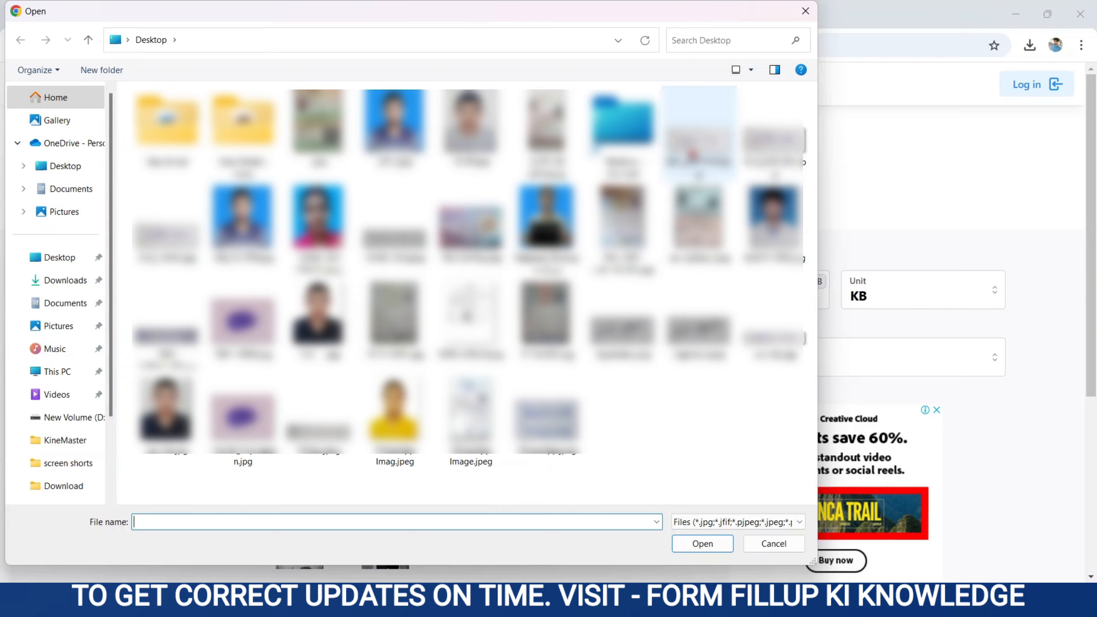
double_click(691, 153)
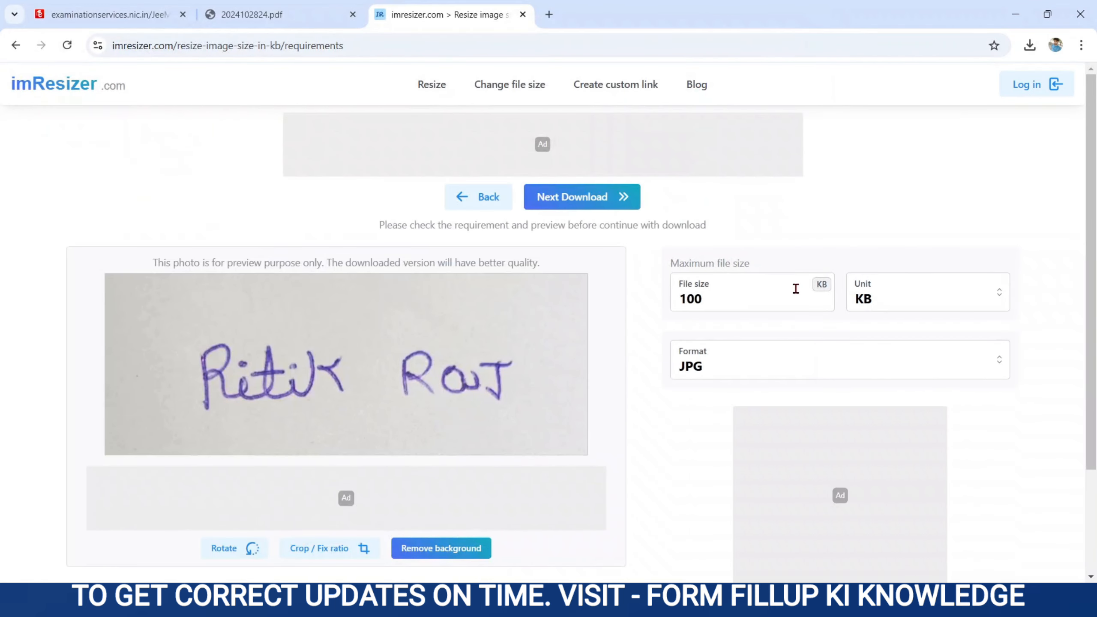
Step: Set the signature's maximum file size to 150 KB with JPG format and download the resized image
left_click(752, 301)
key("BackSpace")
key("BackSpace")
key("BackSpace")
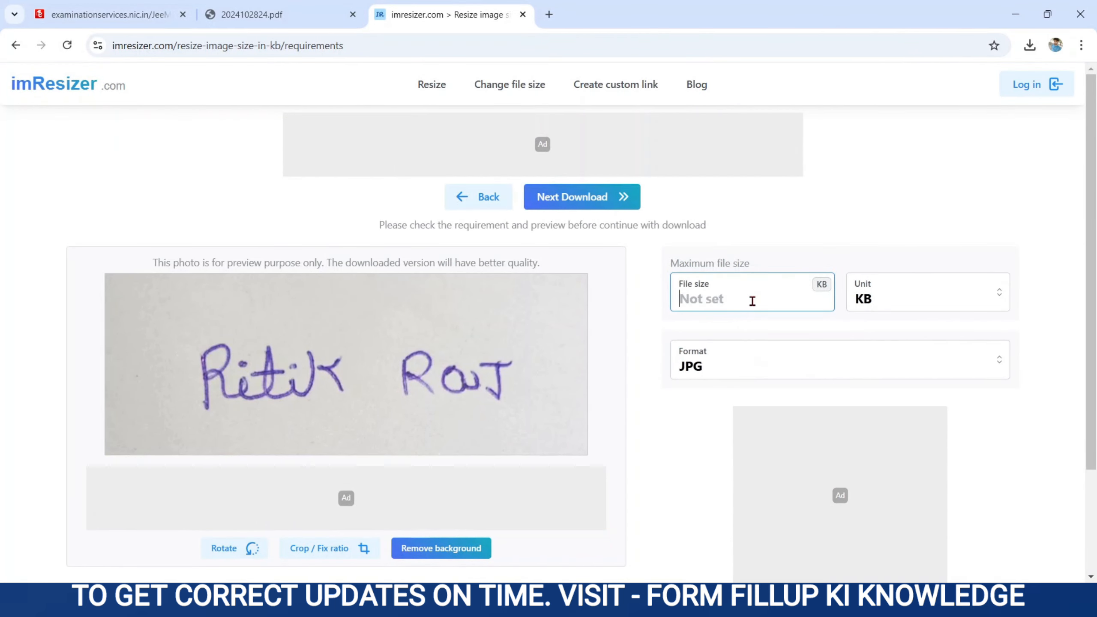
type("1500")
left_click(668, 407)
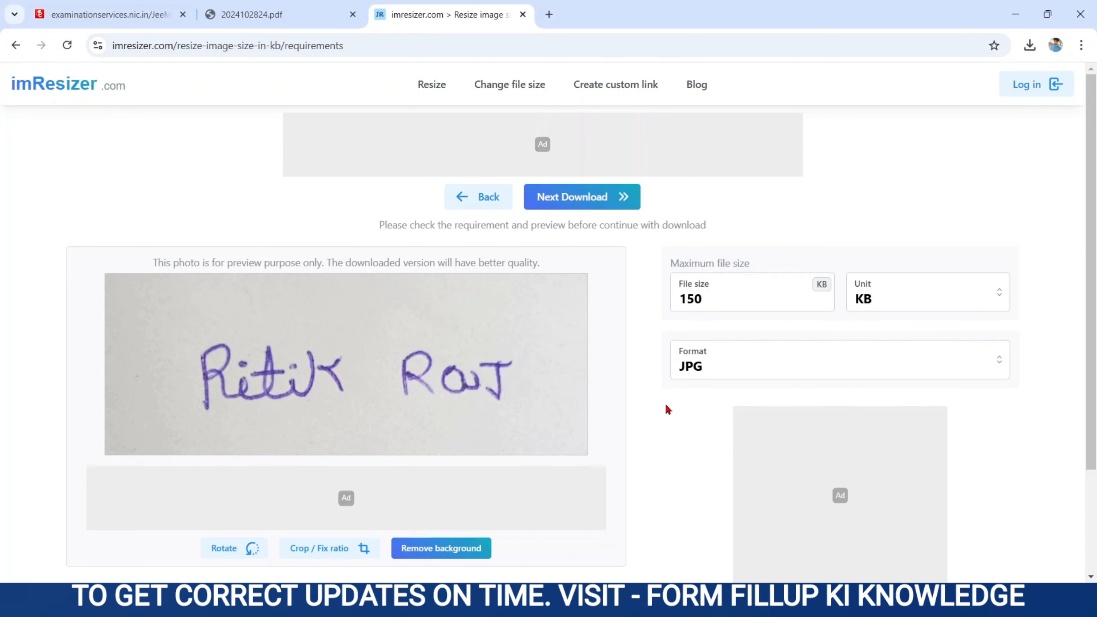
left_click(598, 199)
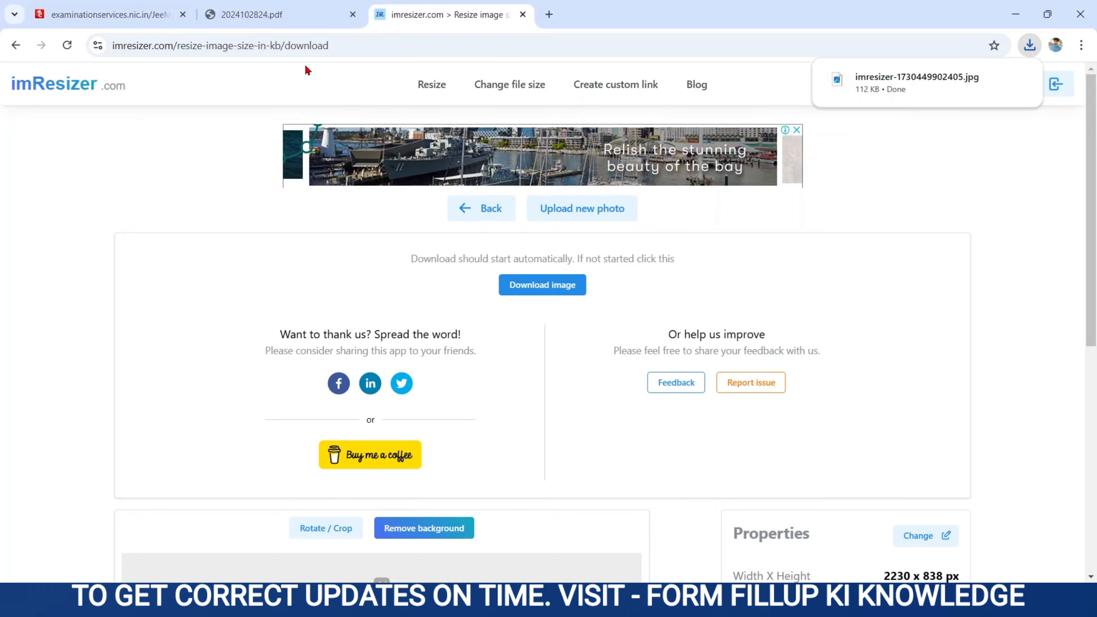
Step: Return to the JEE(Main) upload page and choose imresizer-1730449902405.jpg from Downloads as the signature
left_click(78, 16)
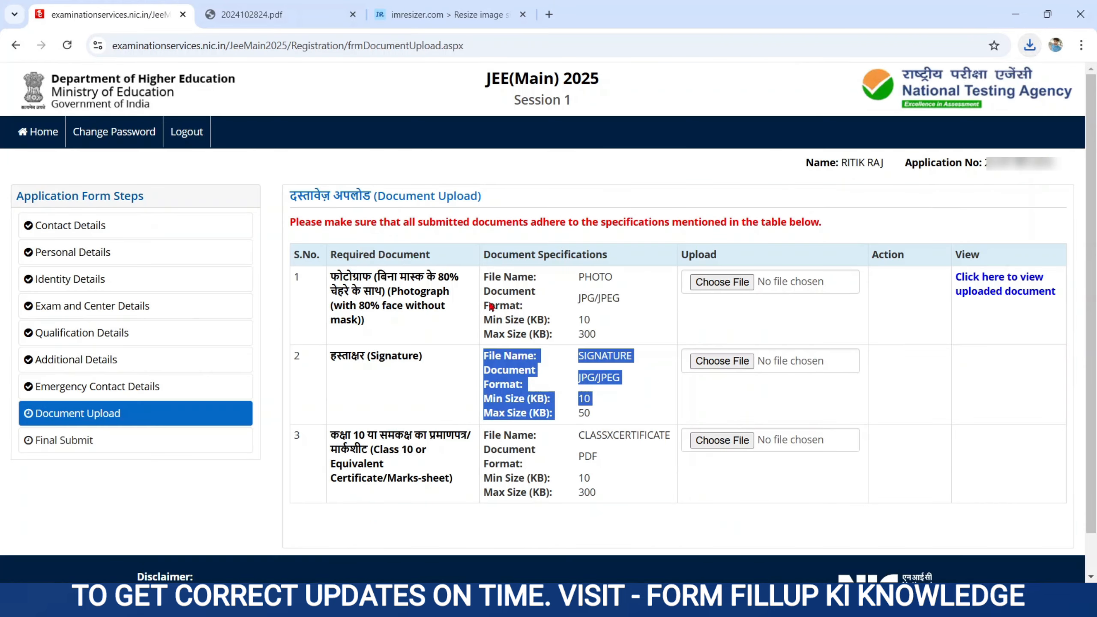
left_click(728, 361)
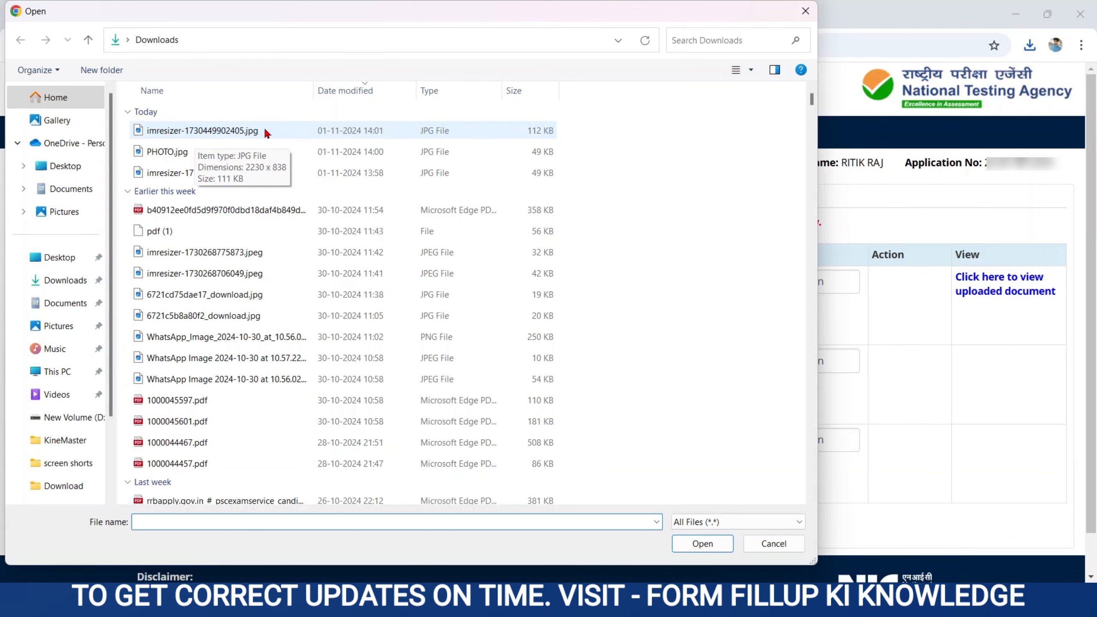
double_click(265, 131)
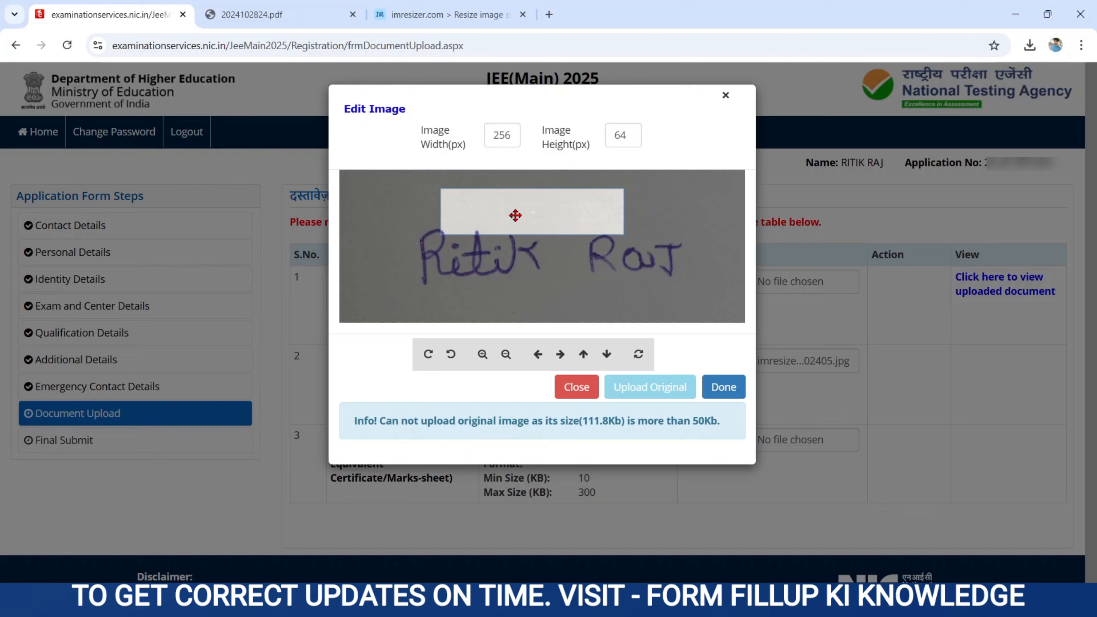
Step: Scale the signature image down and position the 256 × 64 px crop frame around the whole signature, and accept the cropped image
left_click_drag(514, 215, 500, 245)
left_click_drag(445, 254, 488, 253)
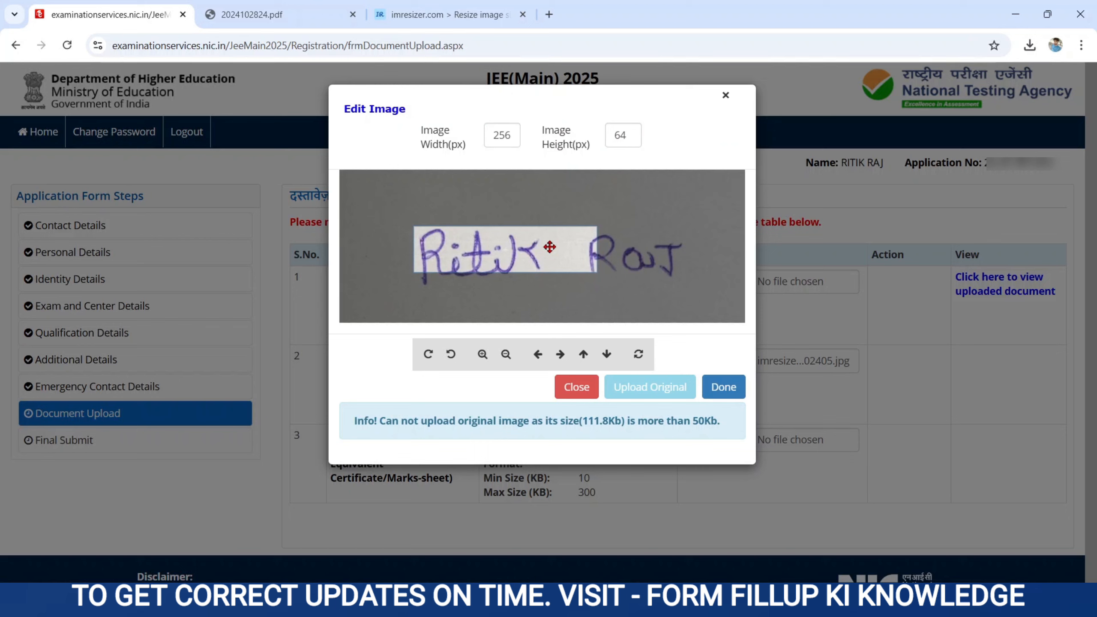
scroll(549, 247, "down", 8)
scroll(550, 247, "up", 9)
scroll(550, 247, "down", 7)
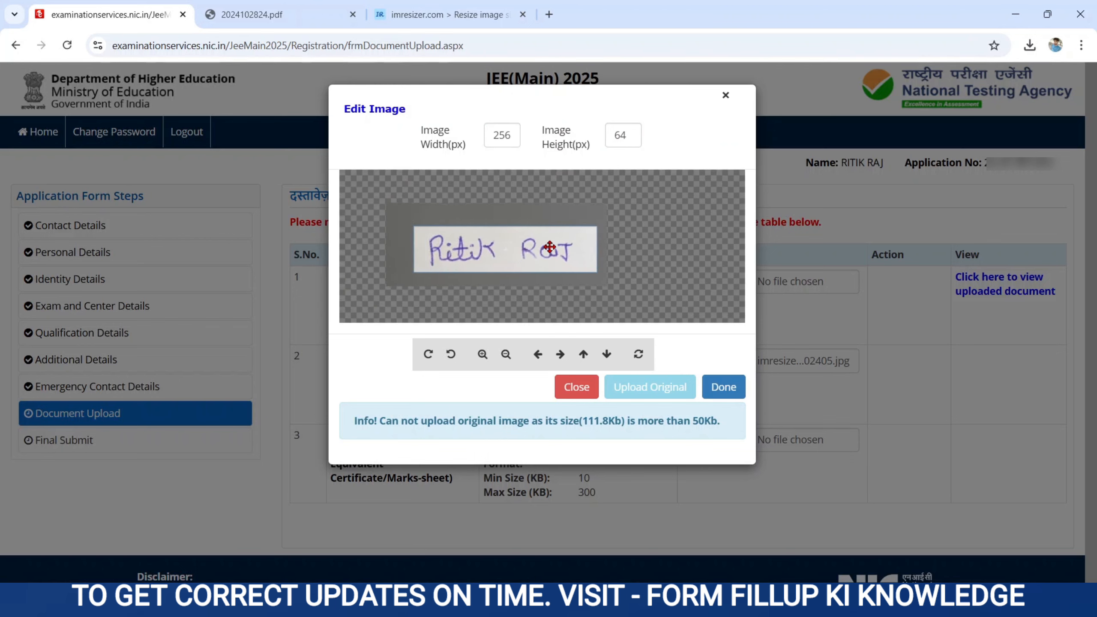
scroll(549, 247, "up", 1)
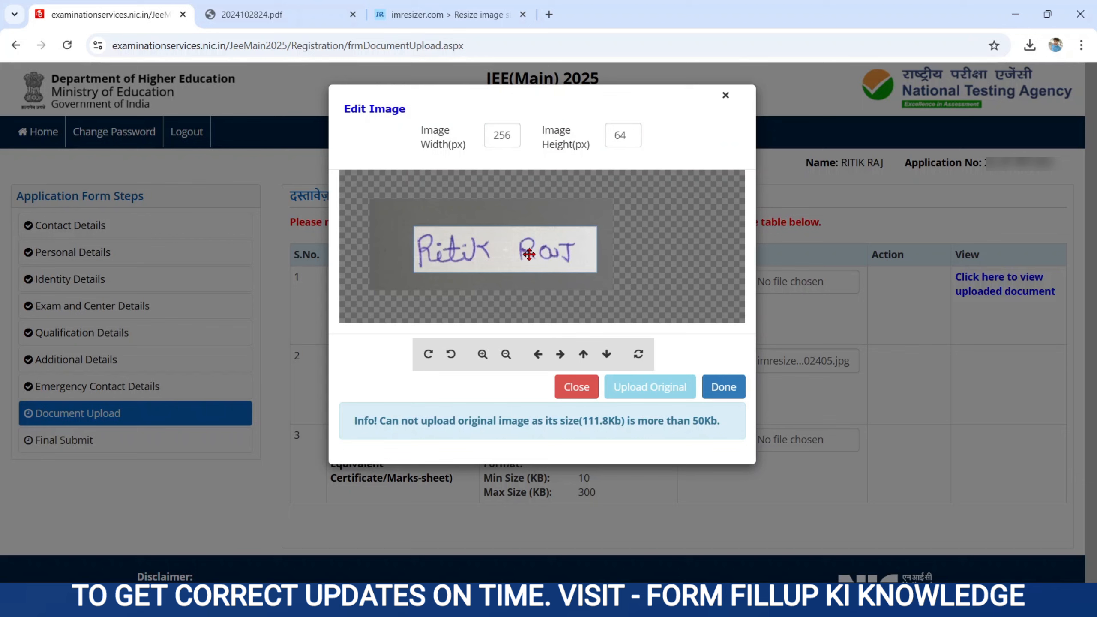
mouse_move(565, 254)
left_mouse_down()
mouse_move(574, 254)
mouse_move(562, 255)
left_mouse_up()
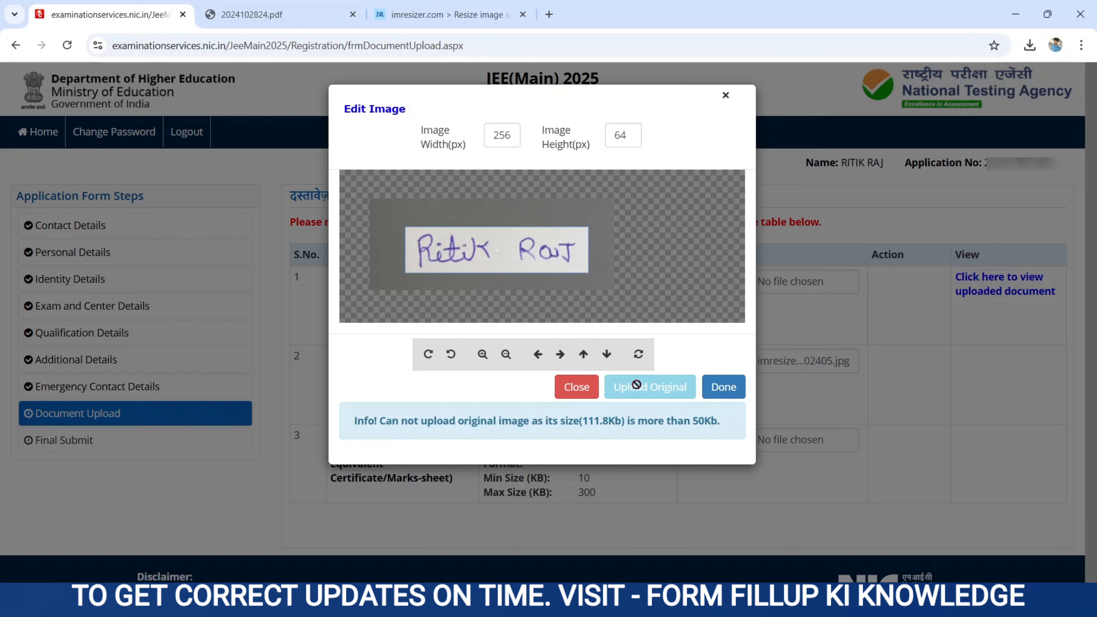
left_click(714, 388)
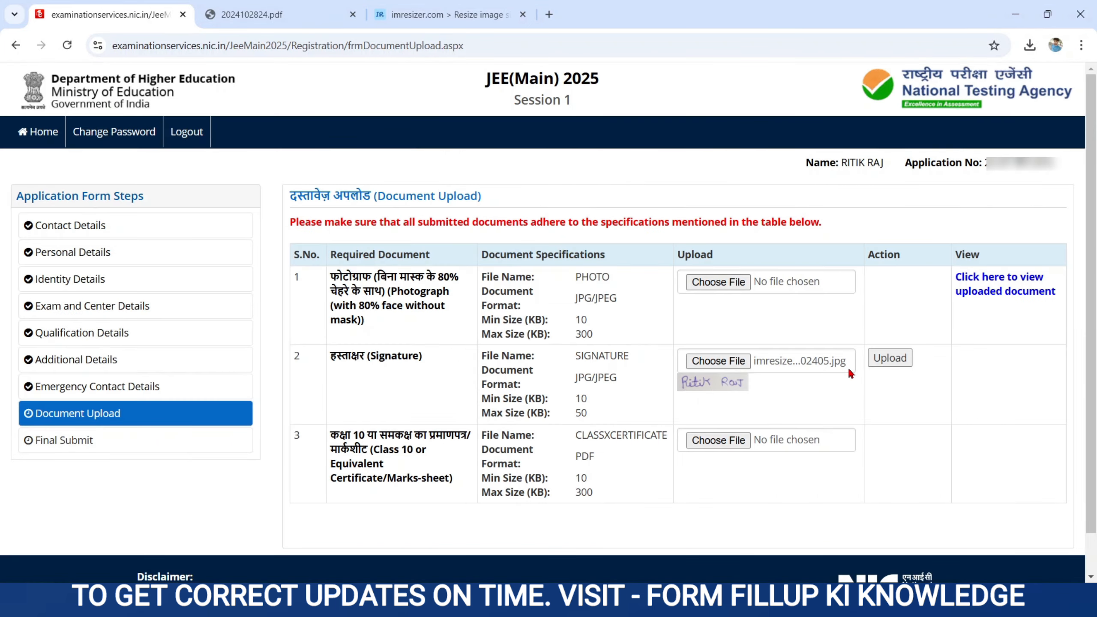
Step: Try to upload the cropped signature with the imresizer-1730449902405.jpg file name and review the required file name
left_click(898, 363)
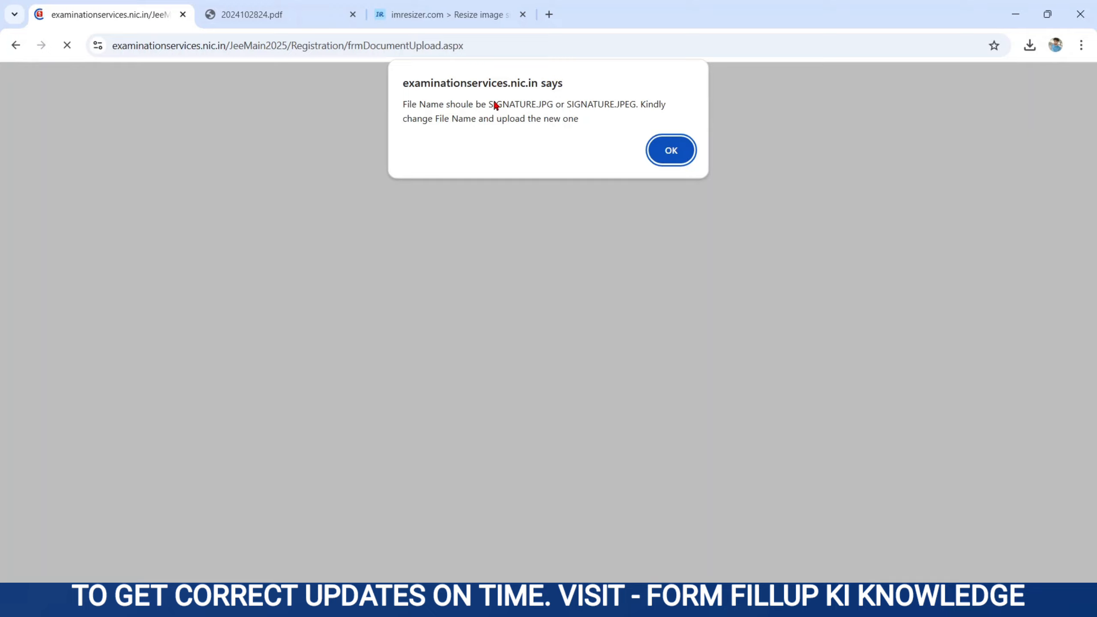
left_click_drag(487, 104, 537, 103)
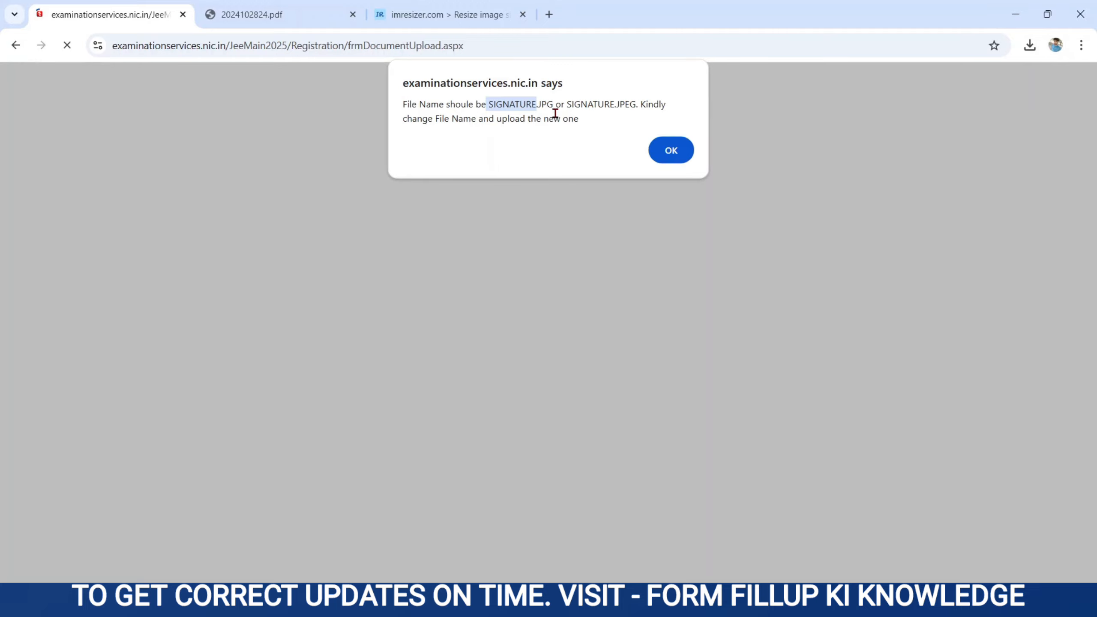
left_click(664, 150)
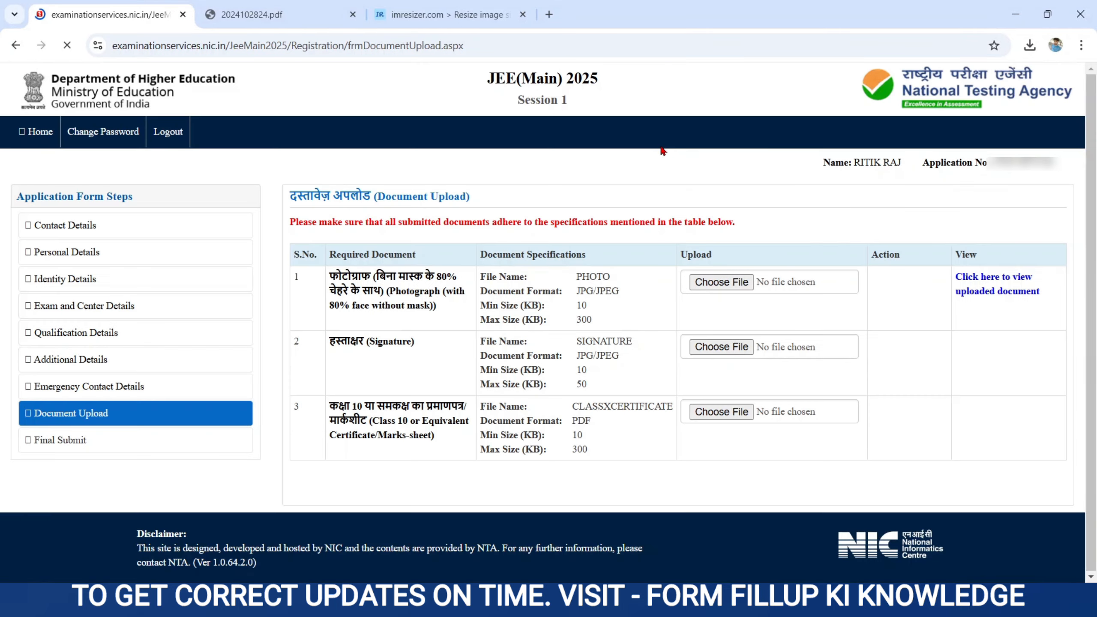
Step: Open the downloaded imresizer-1730449902405.jpg and save a copy in Downloads as signature in .jpg format, replacing the existing file
left_click(1029, 45)
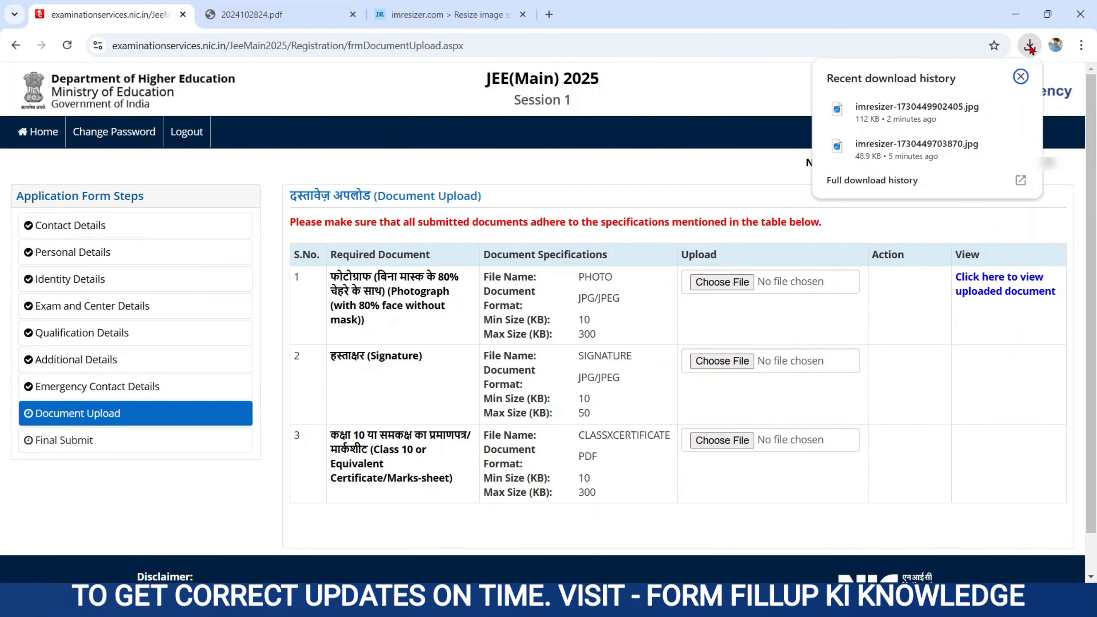
left_click(905, 112)
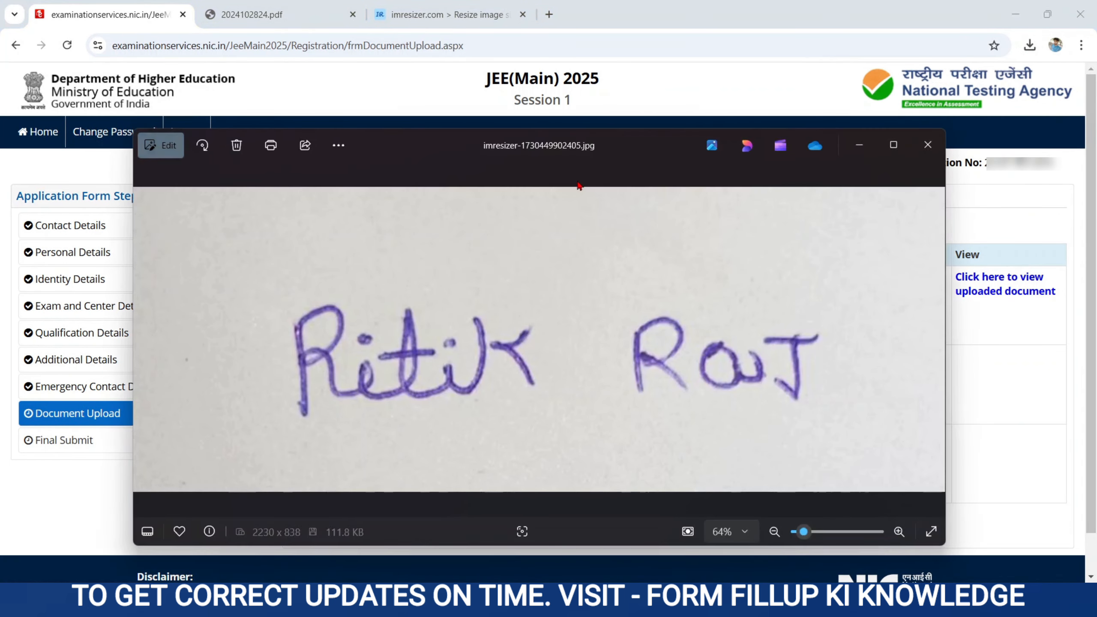
left_click(348, 146)
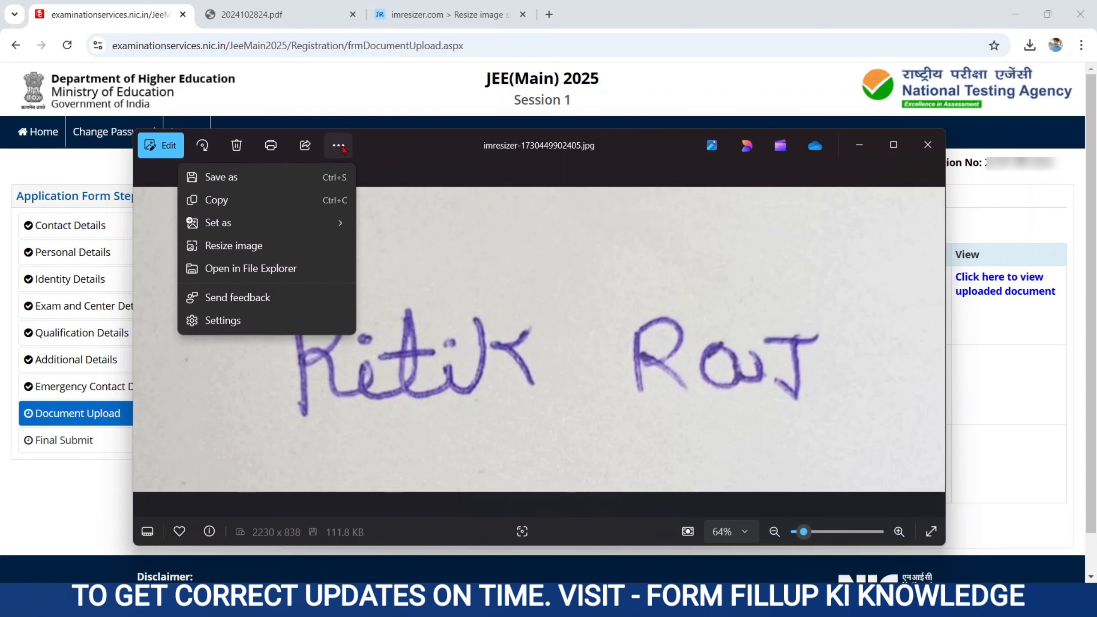
left_click(229, 185)
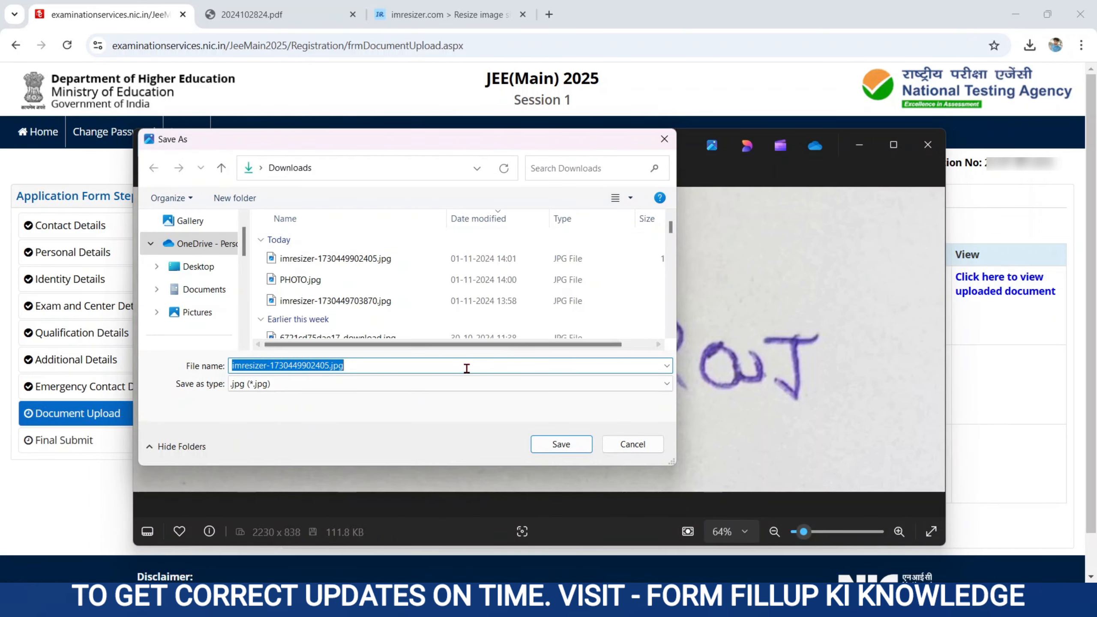
key("BackSpace")
type("signature")
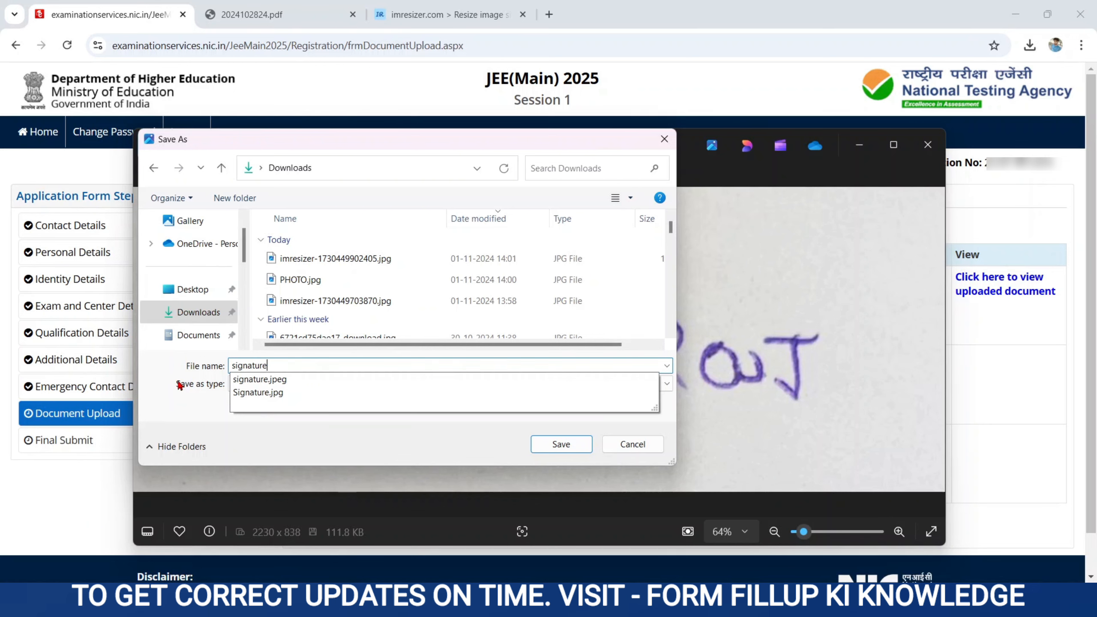
left_click(195, 405)
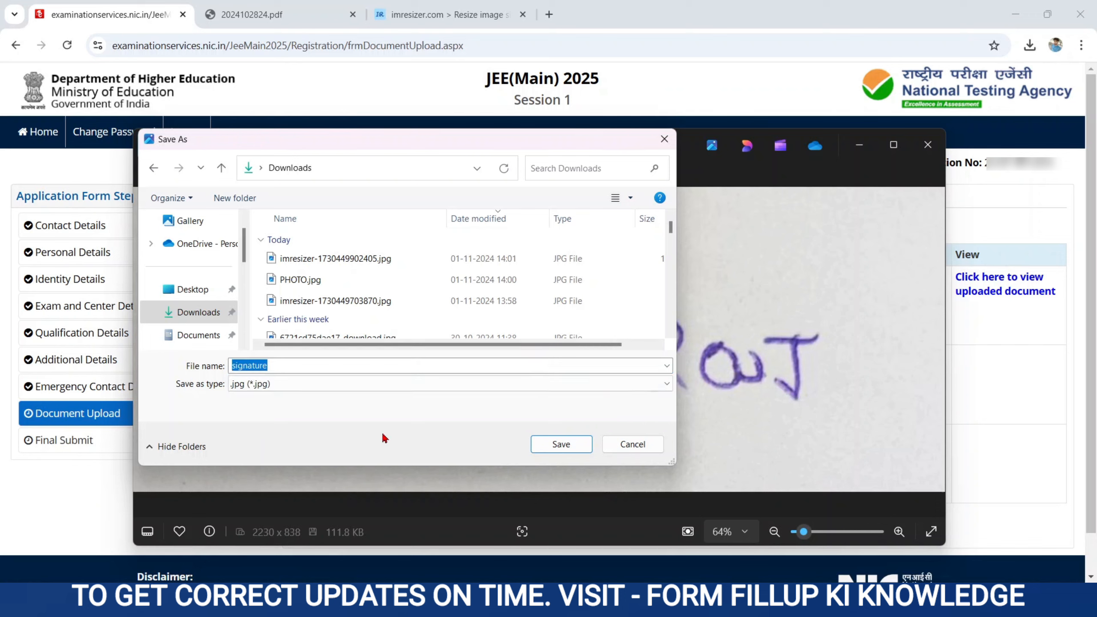
left_click(552, 447)
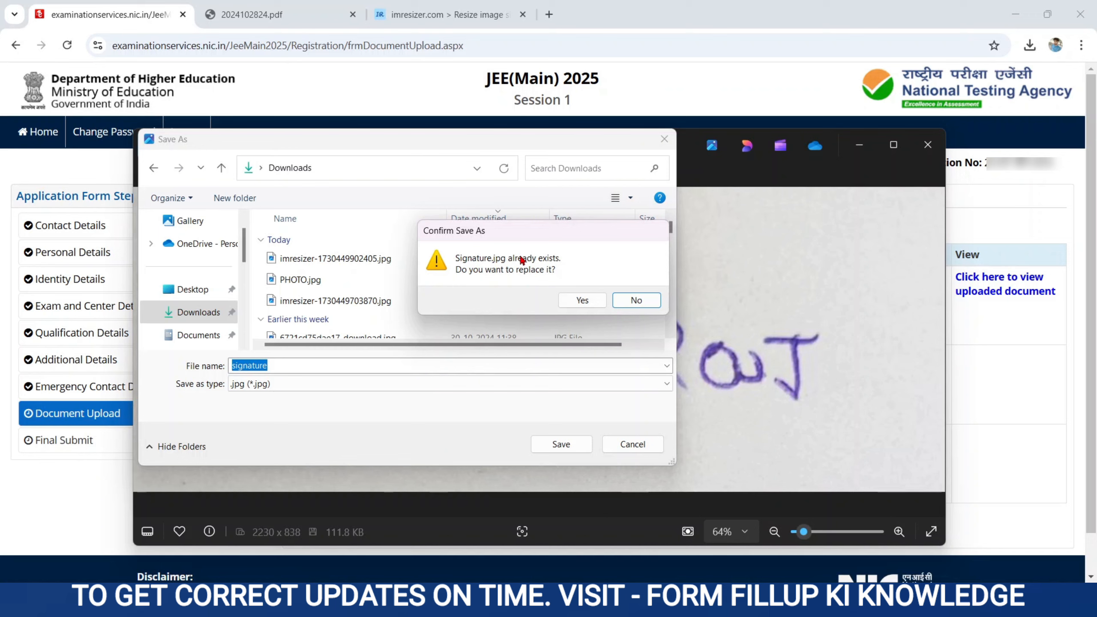
left_click(582, 301)
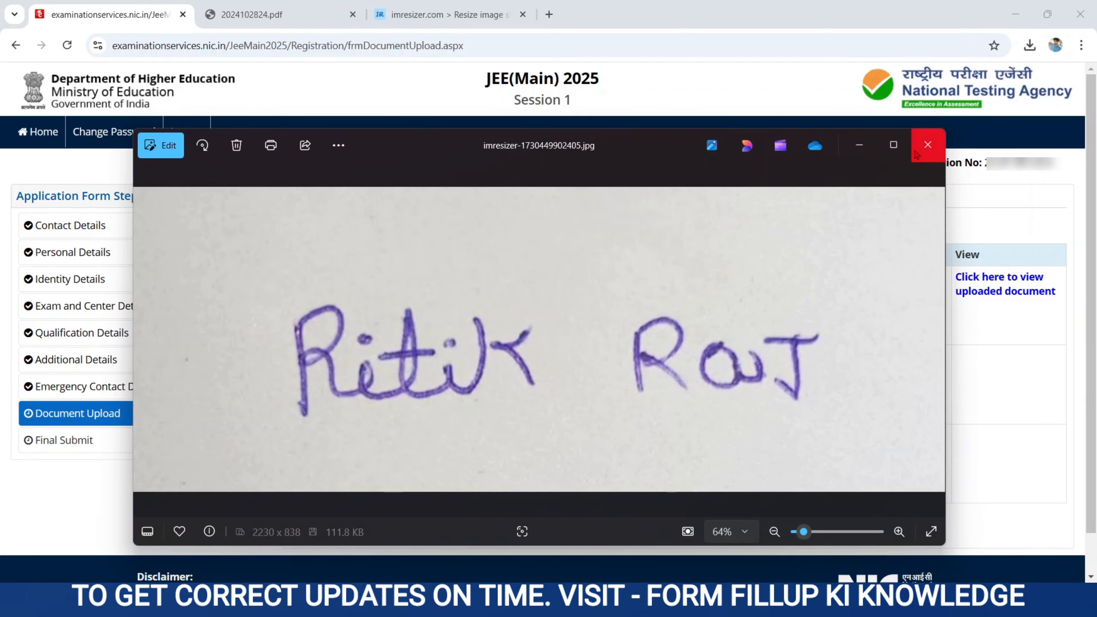
left_click(927, 145)
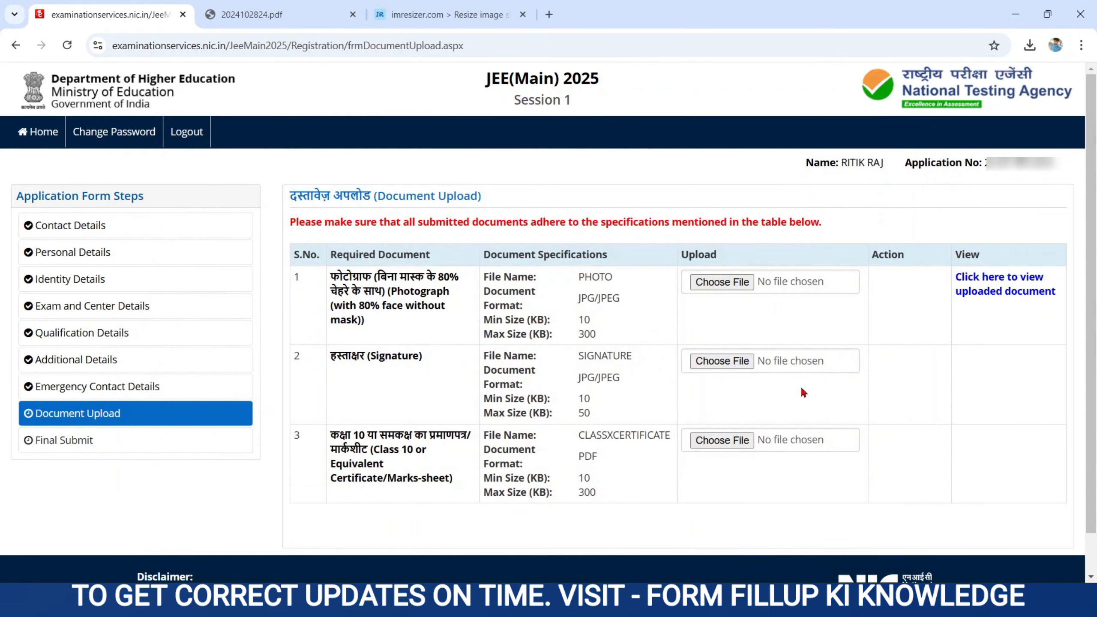
Step: Choose Signature.jpg from Downloads as the file for the signature entry on the JEE(Main) form
left_click_drag(329, 358, 698, 361)
left_click(708, 363)
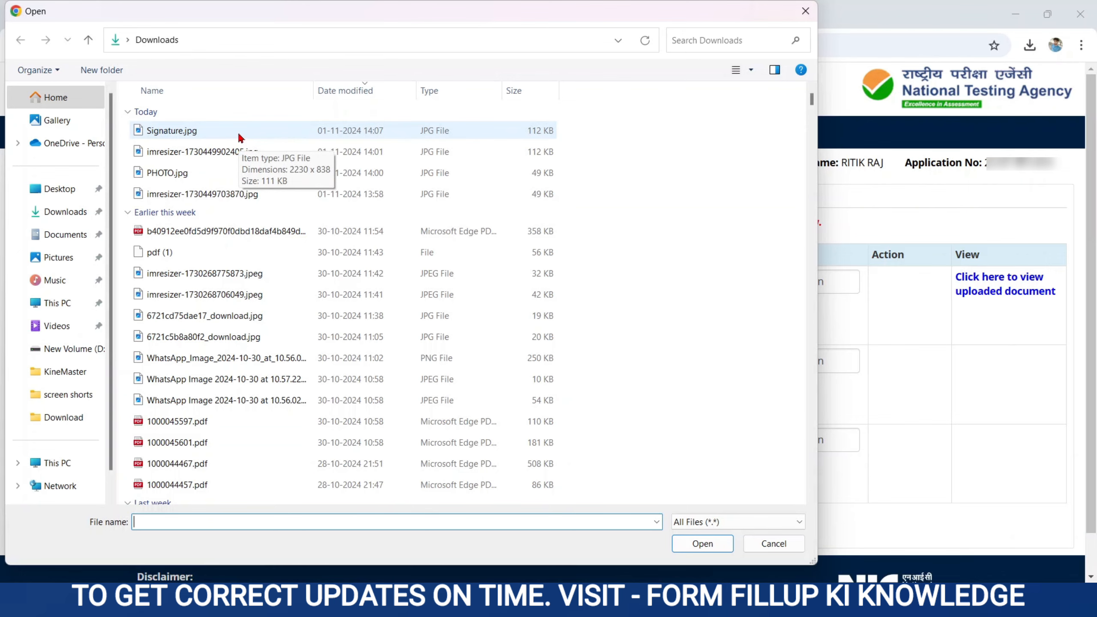
double_click(239, 135)
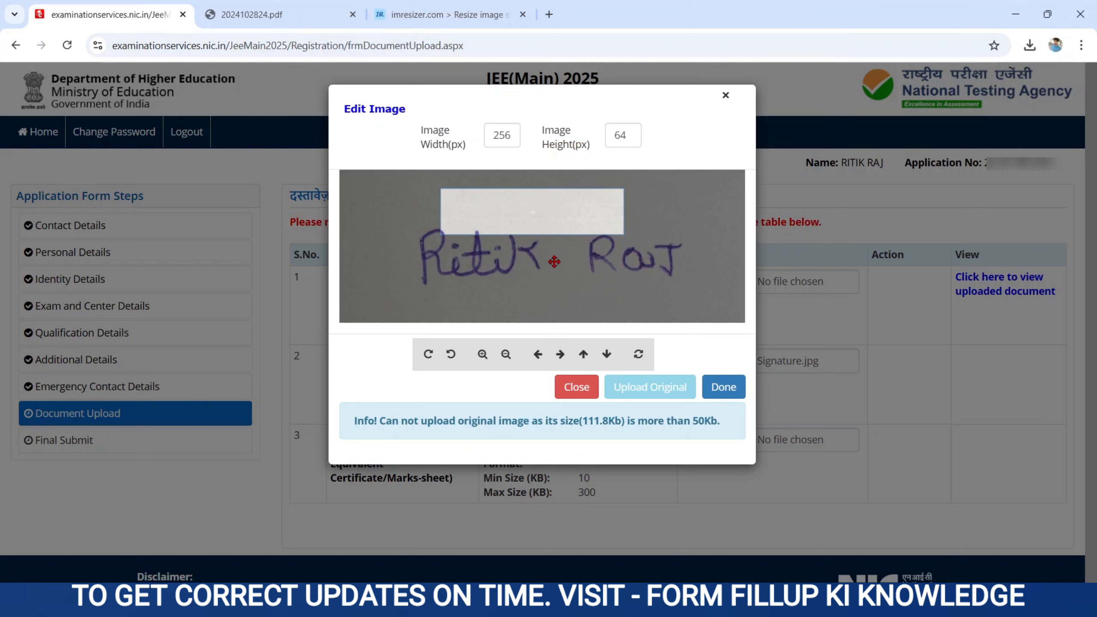
Step: Scale the signature image down, fit the 256 × 64 px crop frame around the whole signature and accept the crop
scroll(526, 261, "down", 2)
scroll(527, 261, "down", 2)
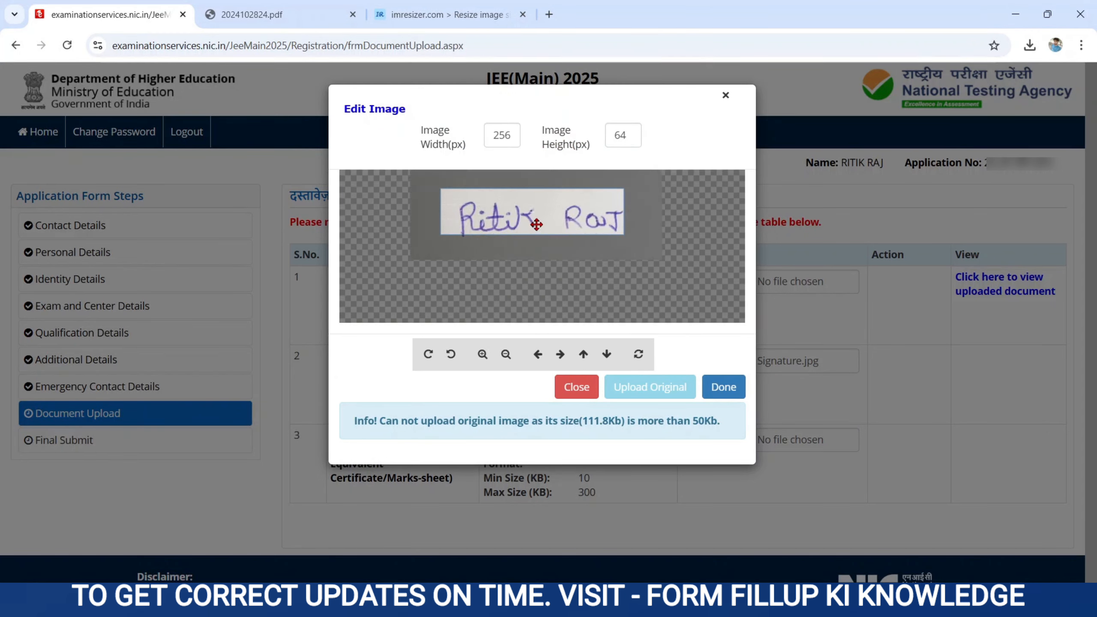
left_click_drag(537, 224, 545, 230)
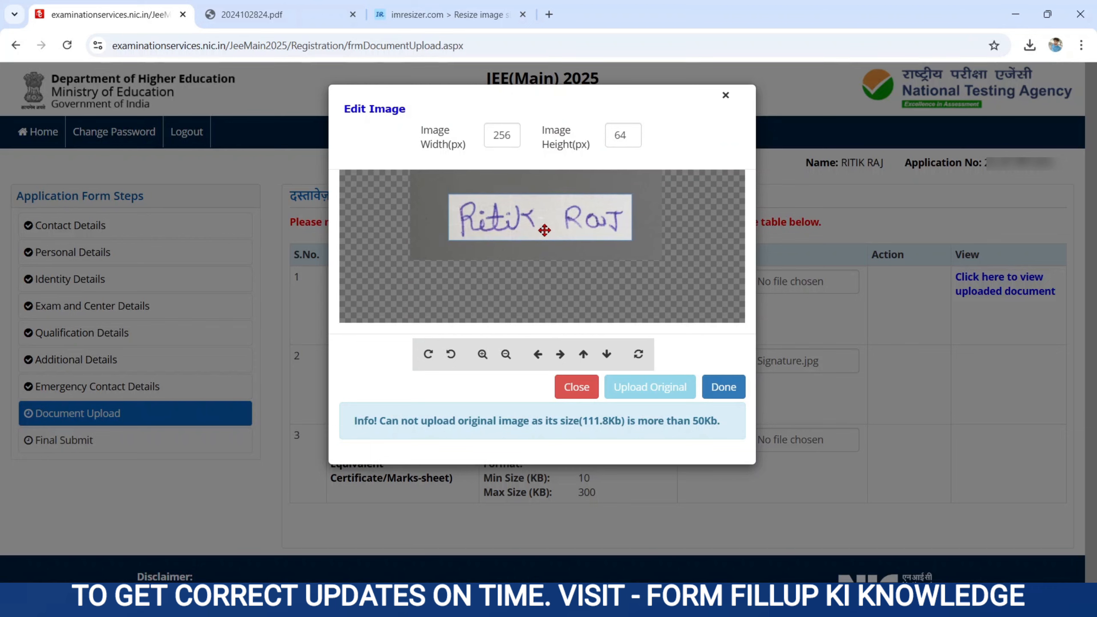
left_click(722, 387)
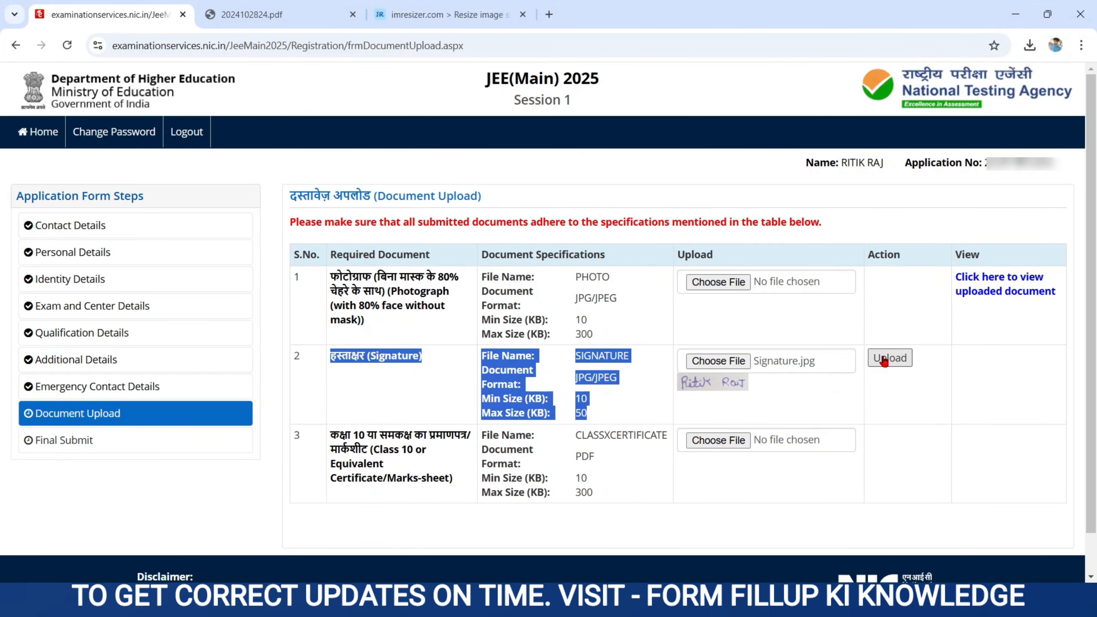
Step: Upload the cropped Signature.jpg to the form and preview the uploaded signature document
left_click(885, 358)
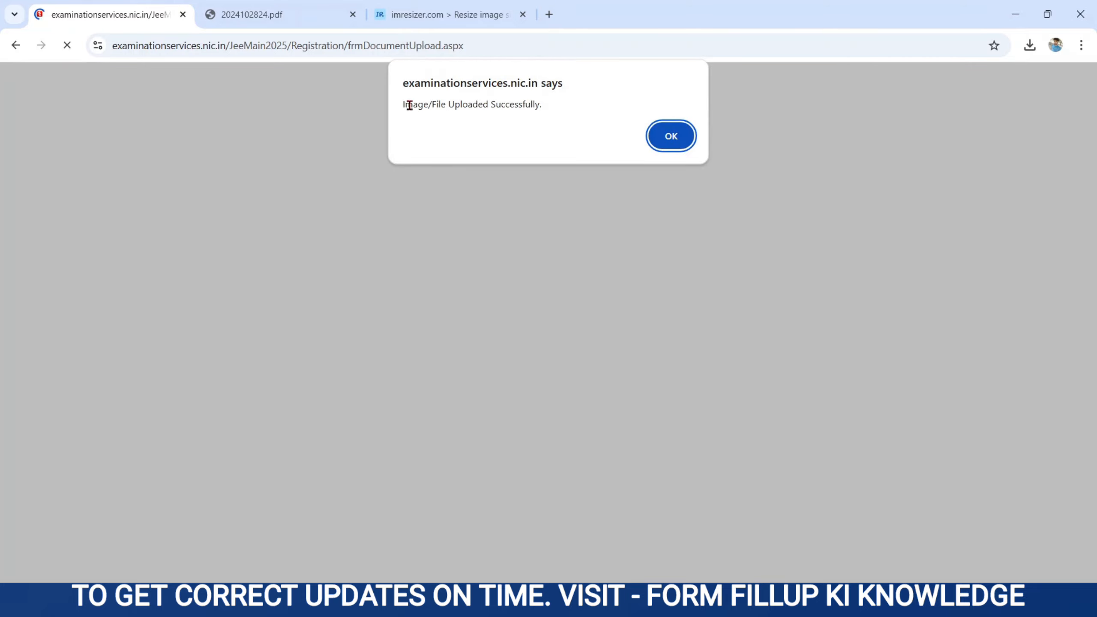
left_click_drag(409, 105, 553, 100)
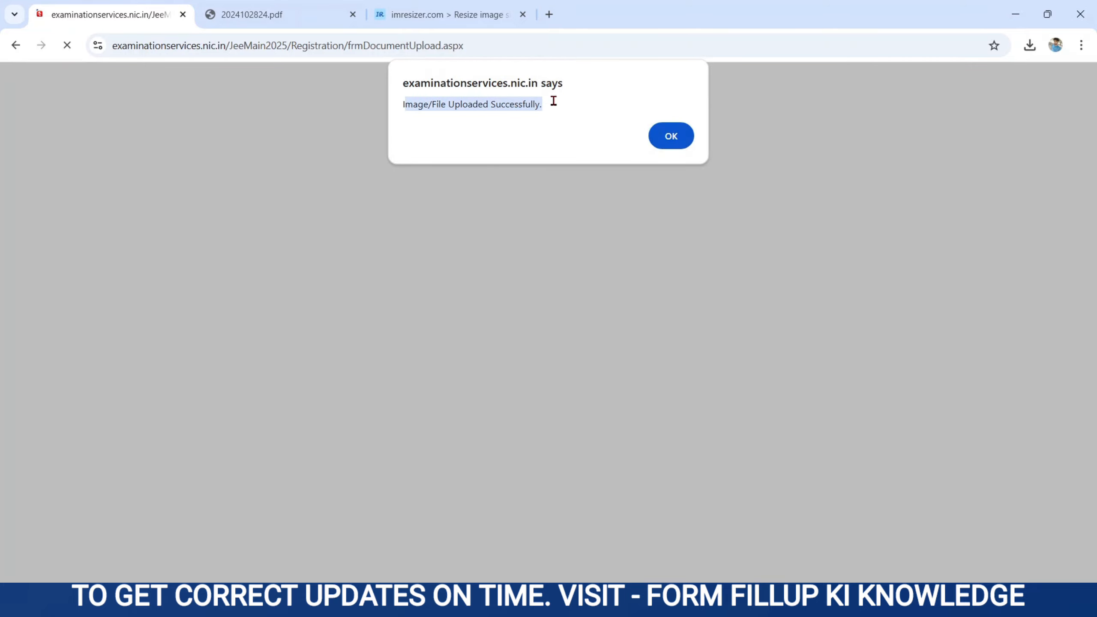
left_click(671, 137)
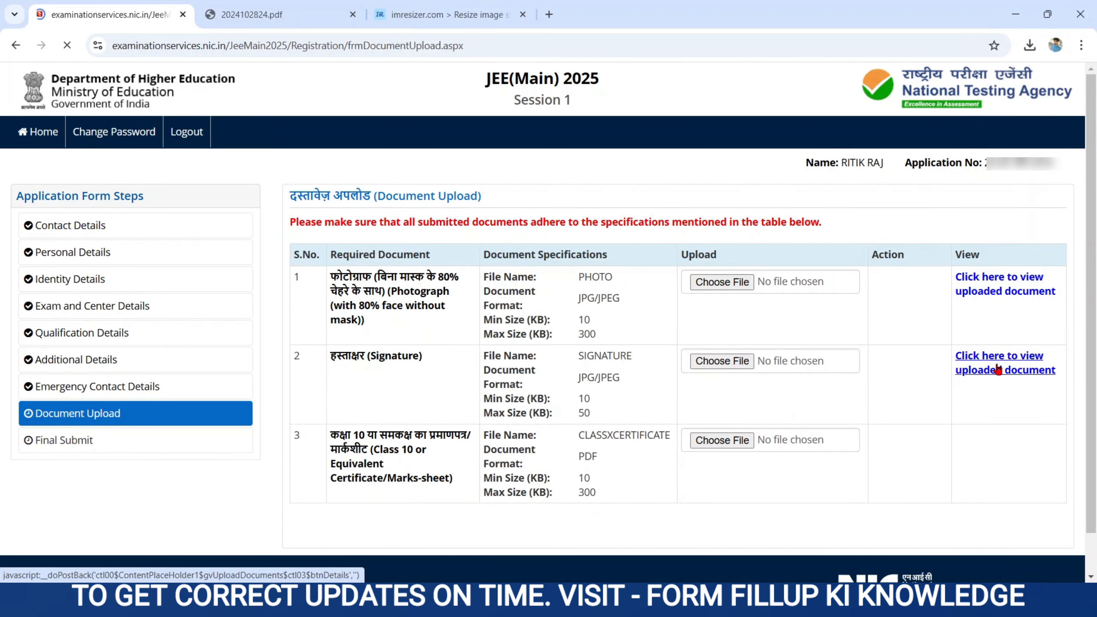
left_click(997, 369)
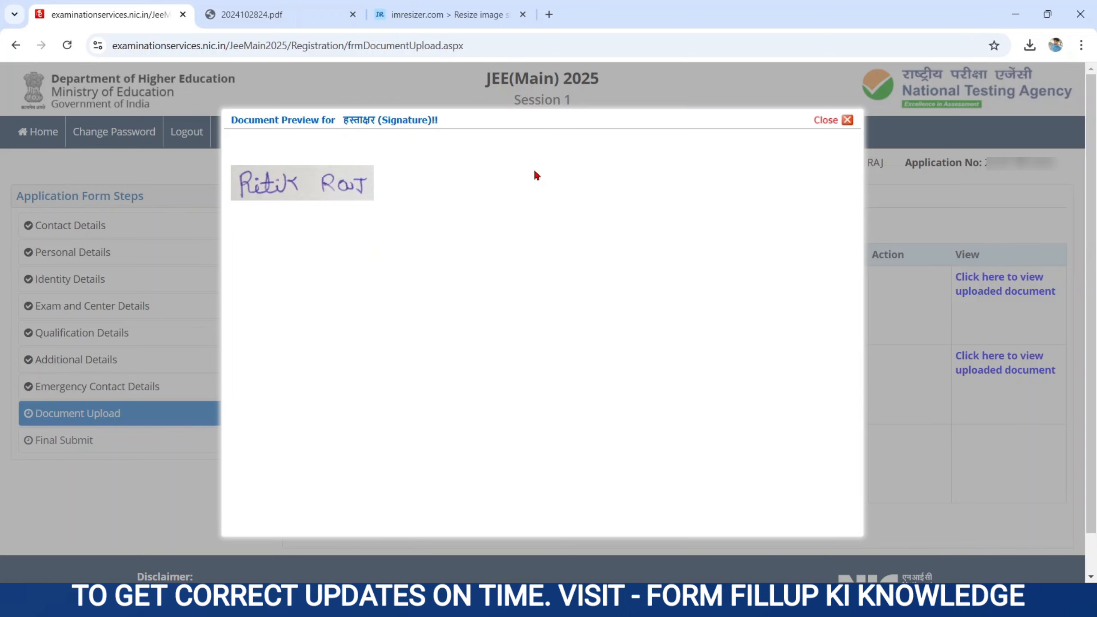
left_click(846, 121)
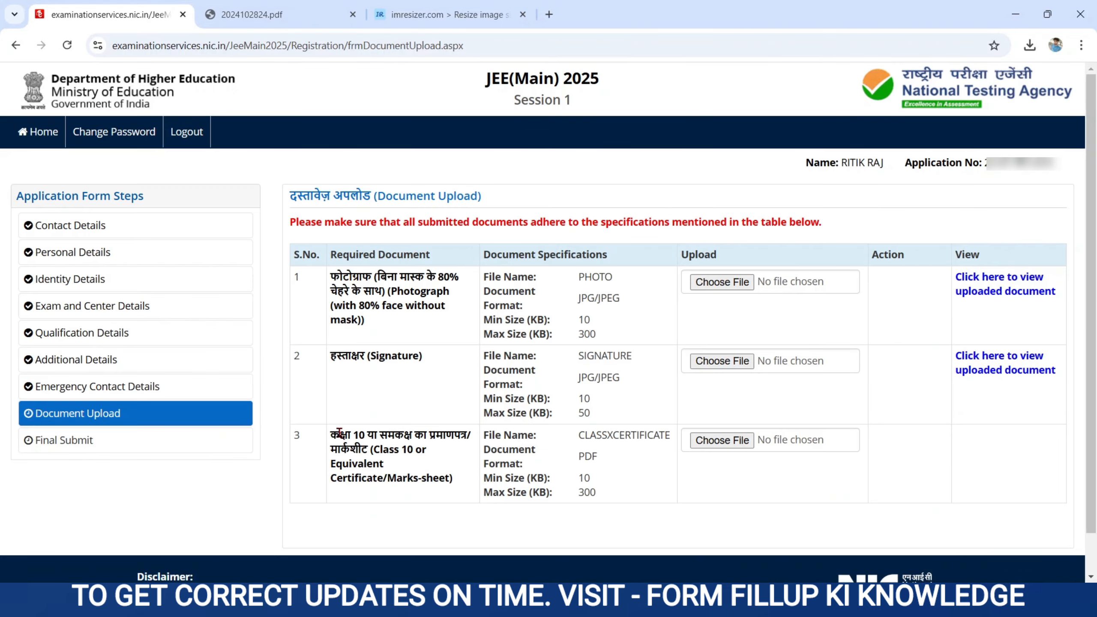
Step: Close the imResizer page, search Google for "jpg to pdf" and open the iLovePDF JPG to PDF converter
left_click_drag(332, 430, 461, 491)
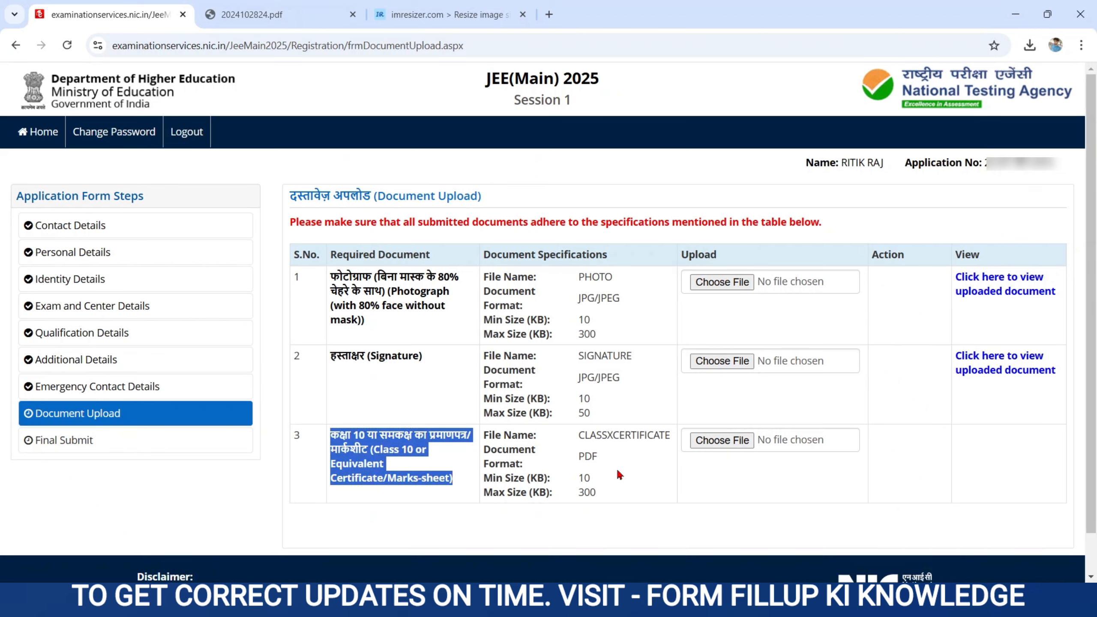
left_click(449, 9)
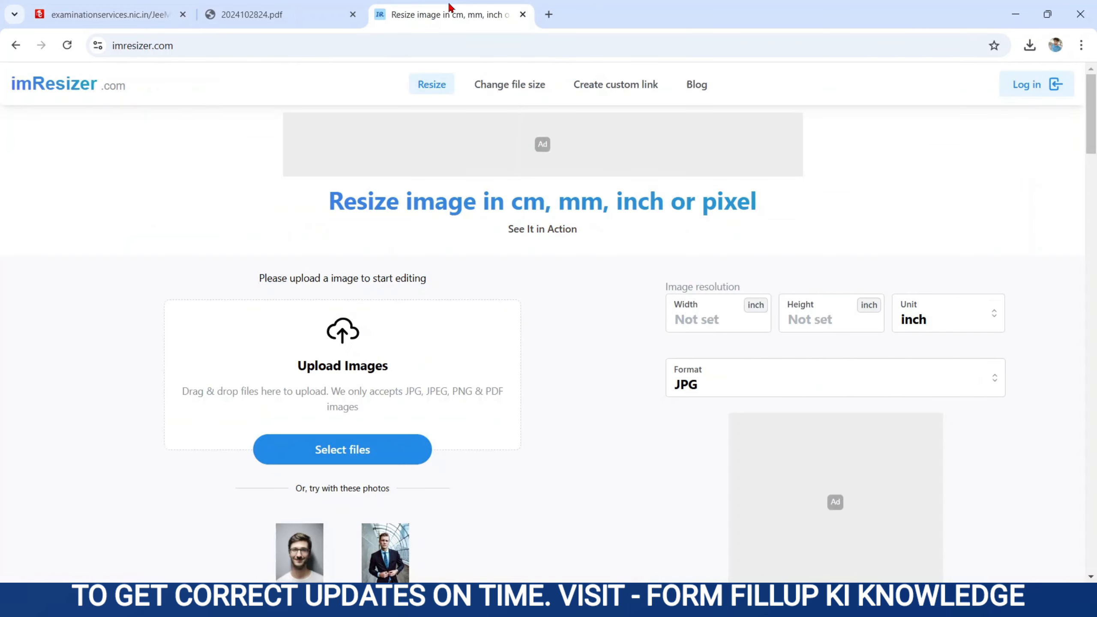
left_click(523, 14)
left_click(380, 15)
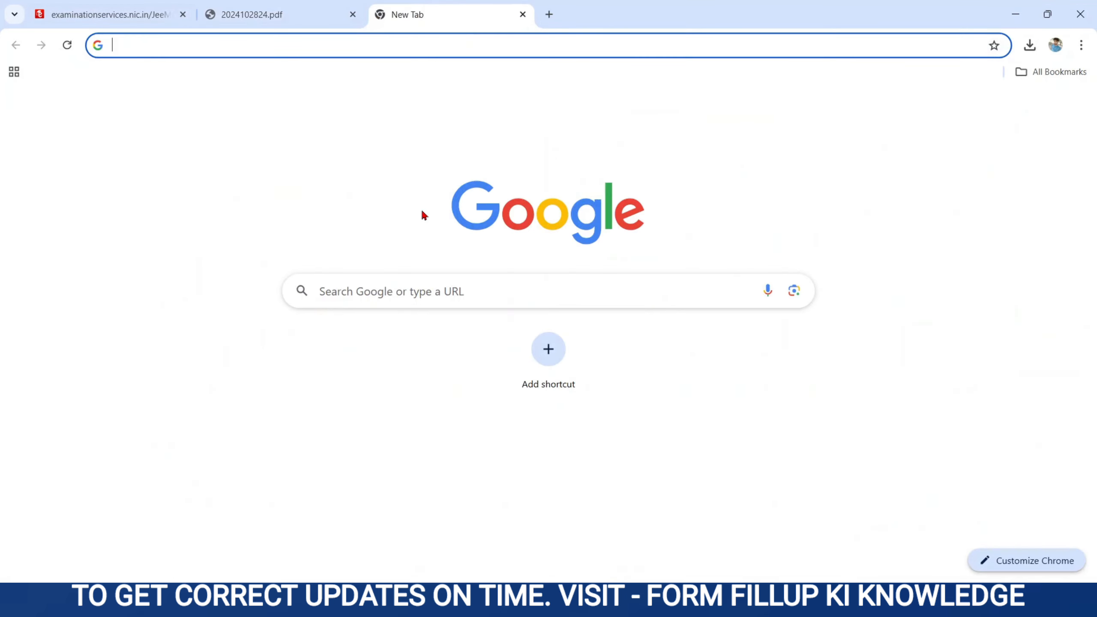
left_click(367, 289)
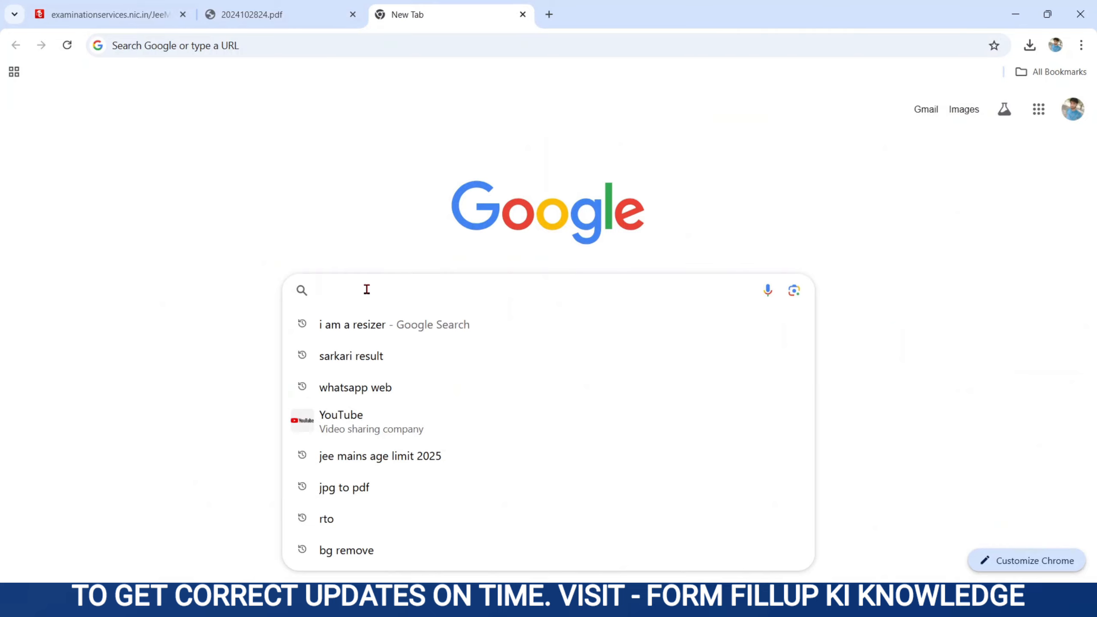
left_click(347, 490)
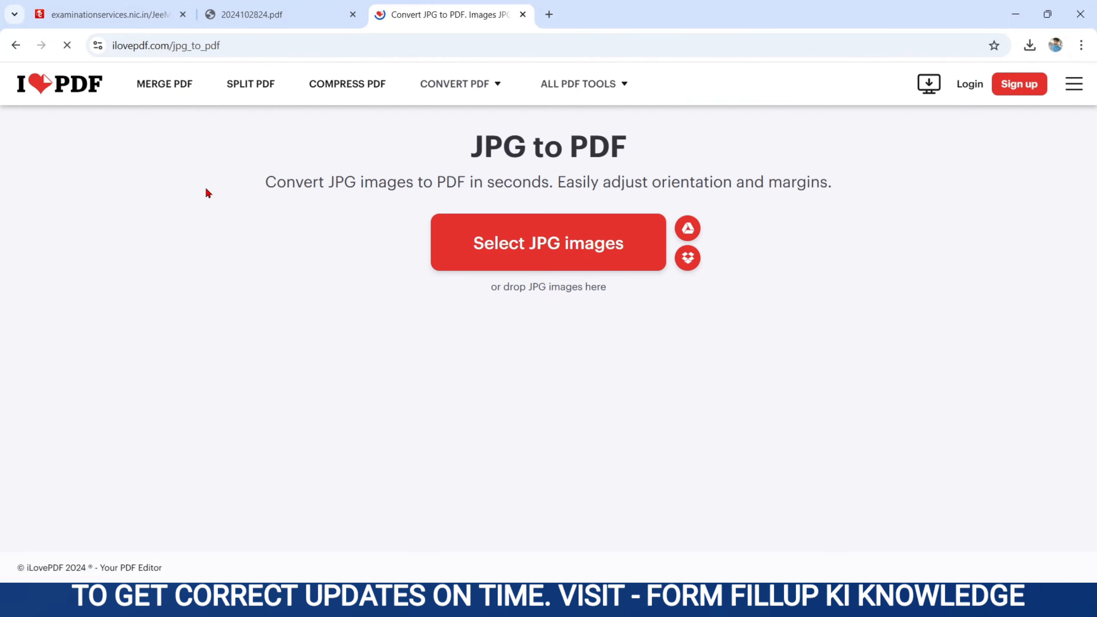
left_click_drag(471, 155, 645, 158)
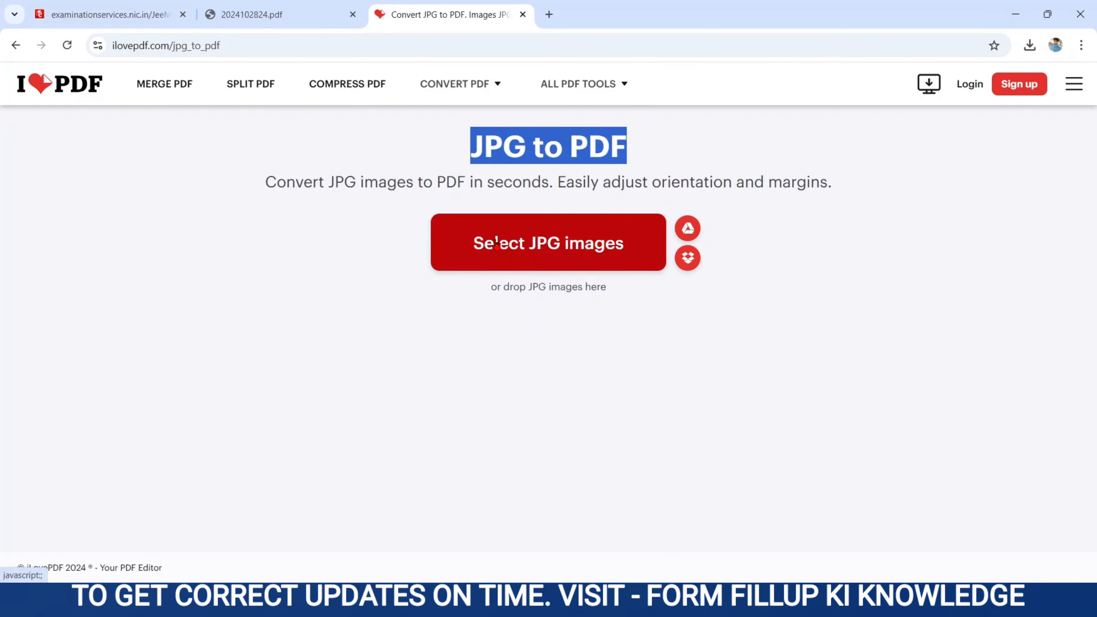
Step: Load the Class 10 certificate image from the Desktop folder, convert it to a portrait A4 PDF without margin and download it
left_click(496, 243)
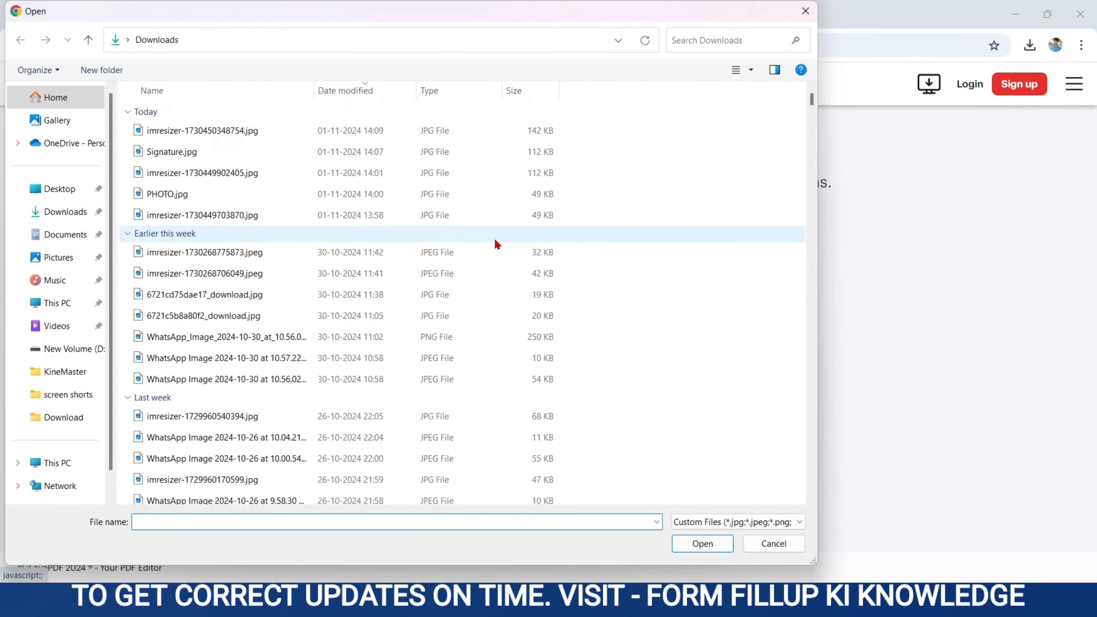
left_click(58, 191)
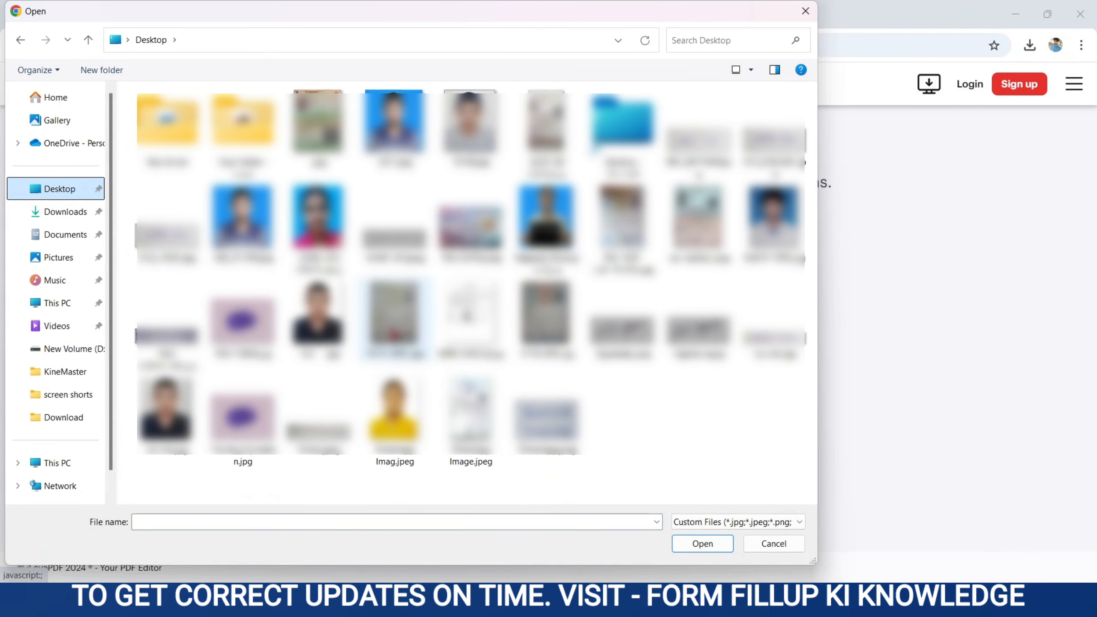
double_click(392, 324)
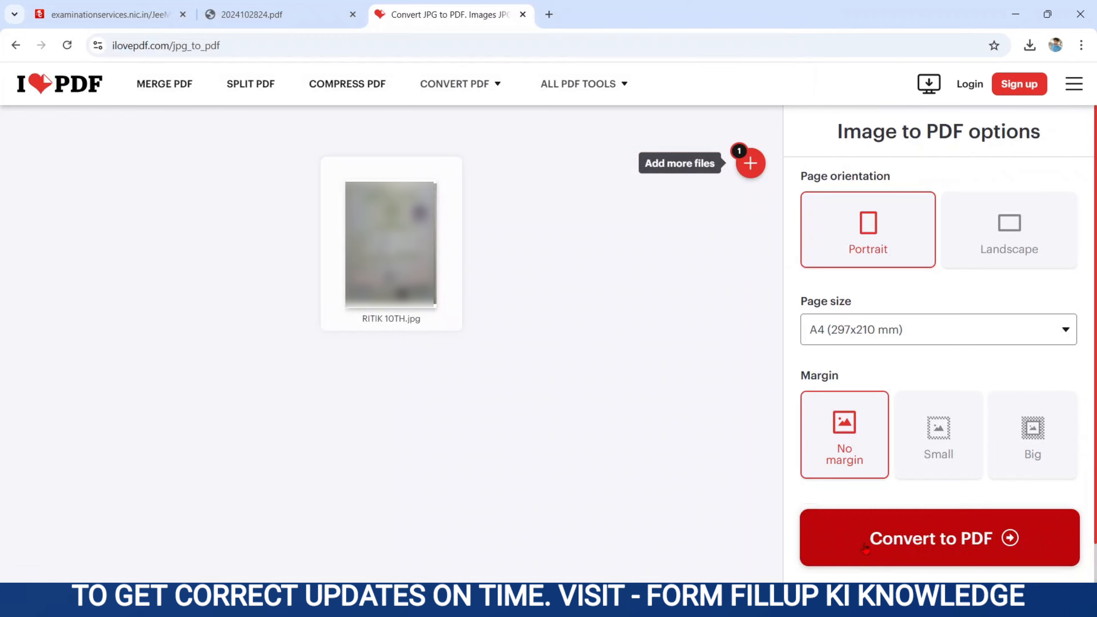
left_click(898, 538)
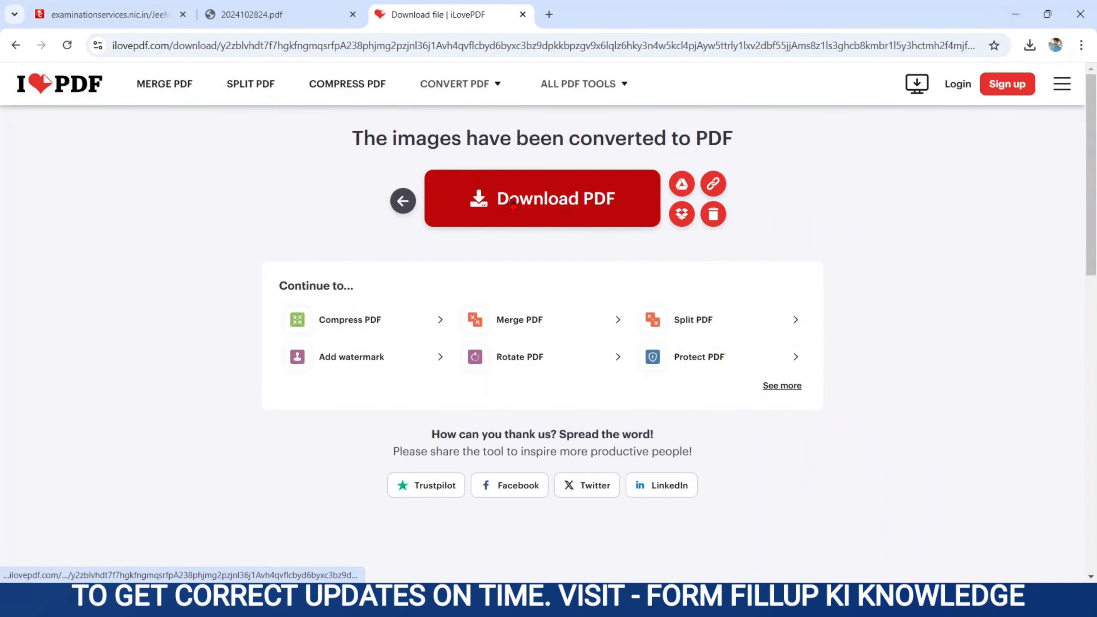
left_click(536, 200)
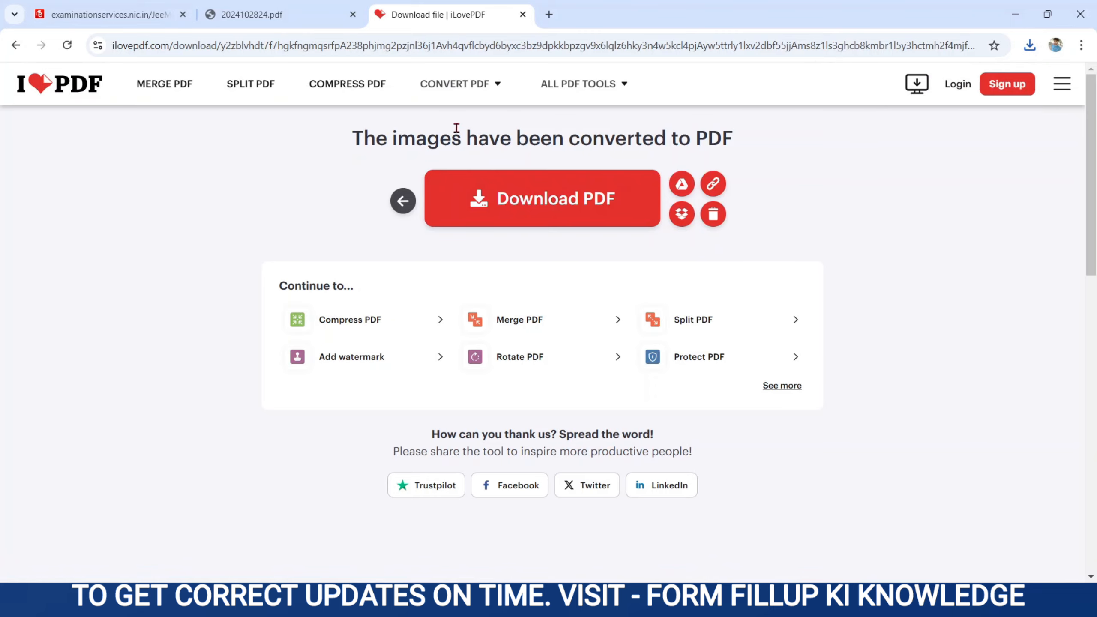
Step: Return to the application form and try to attach the newly downloaded PDF from Downloads as the Class 10 certificate
left_click(131, 15)
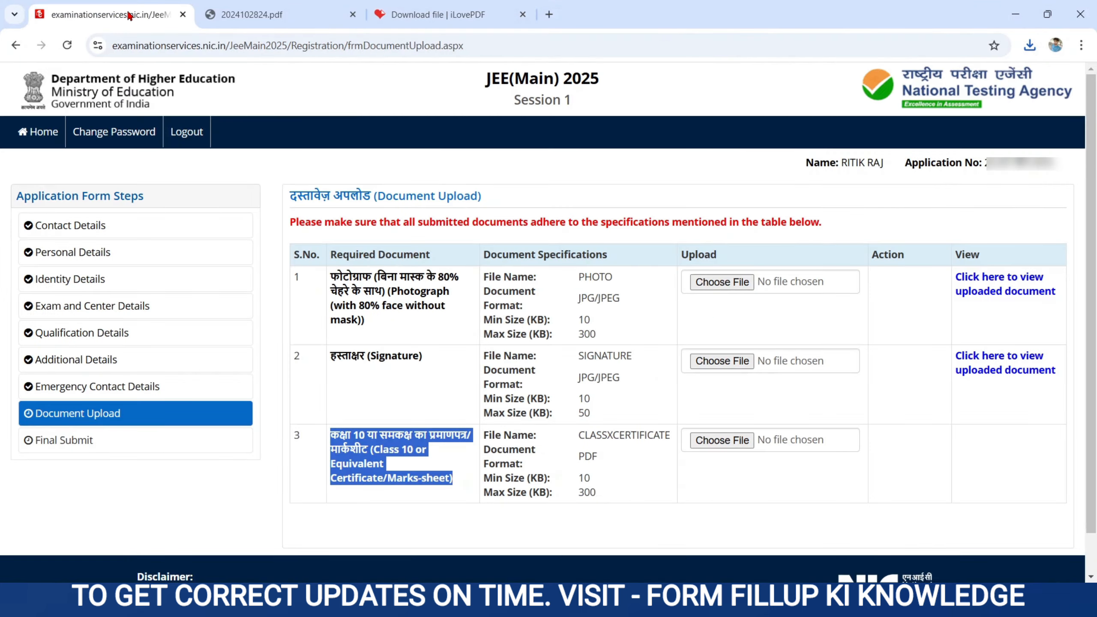
left_click(649, 495)
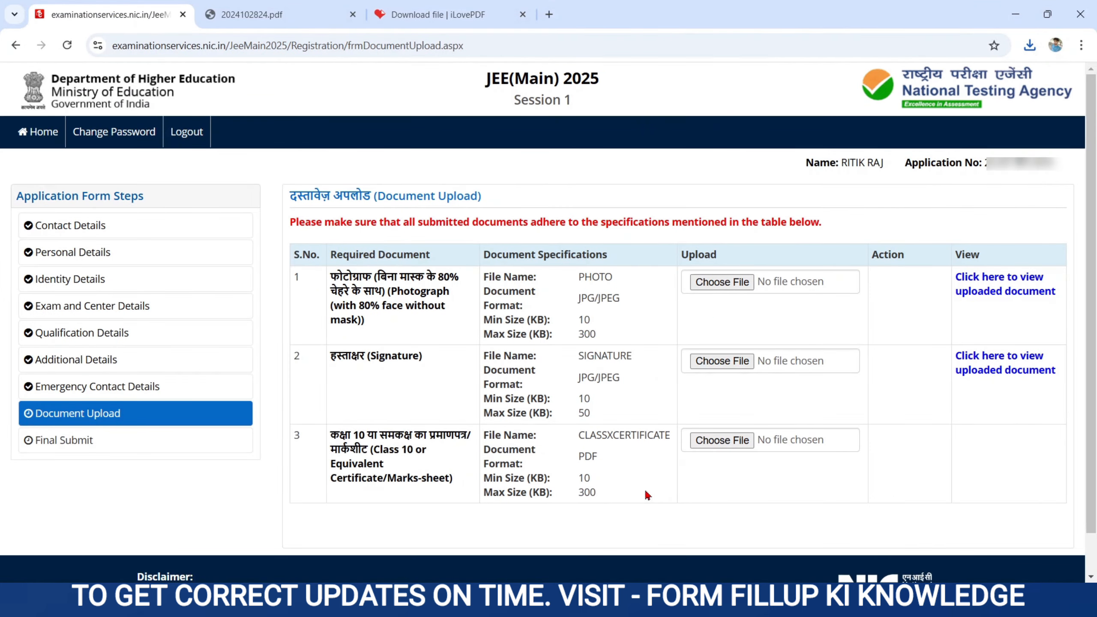
left_click(725, 440)
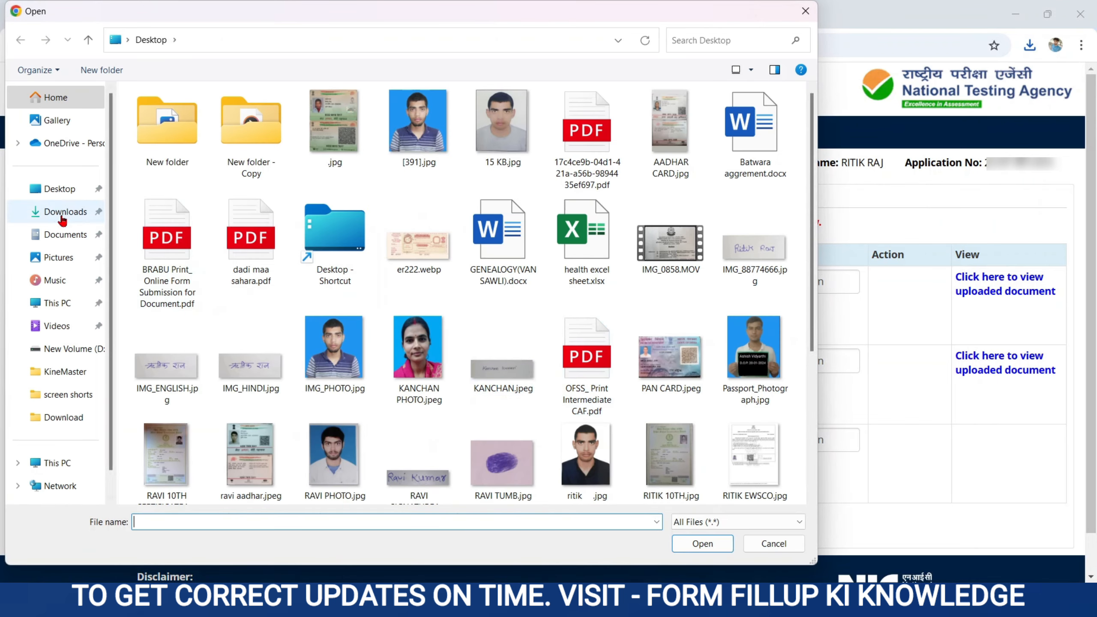
left_click(57, 215)
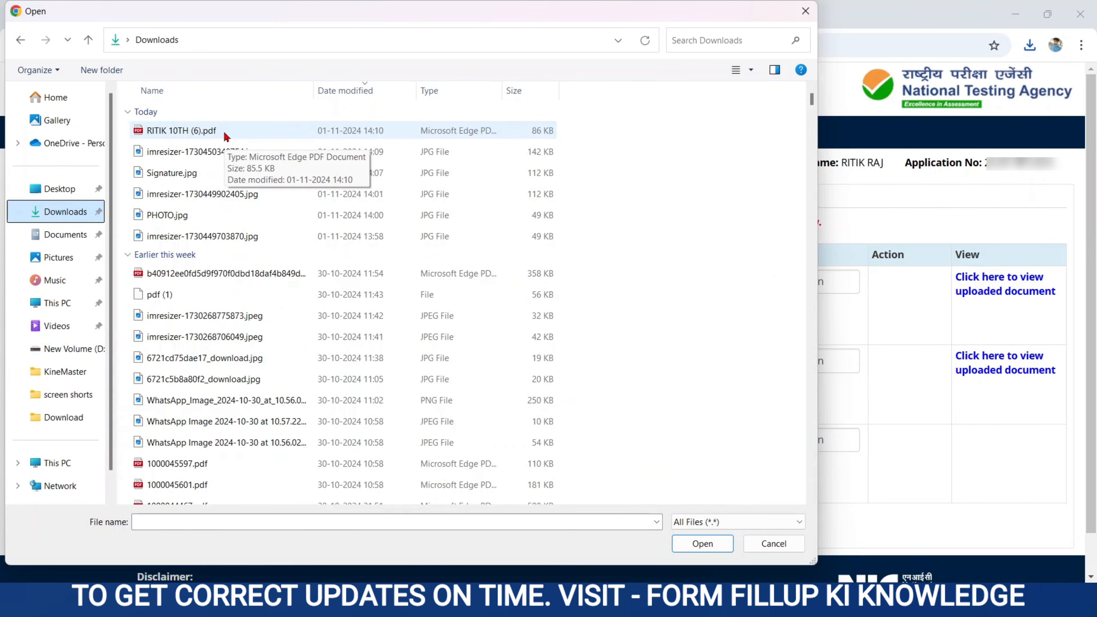
double_click(199, 133)
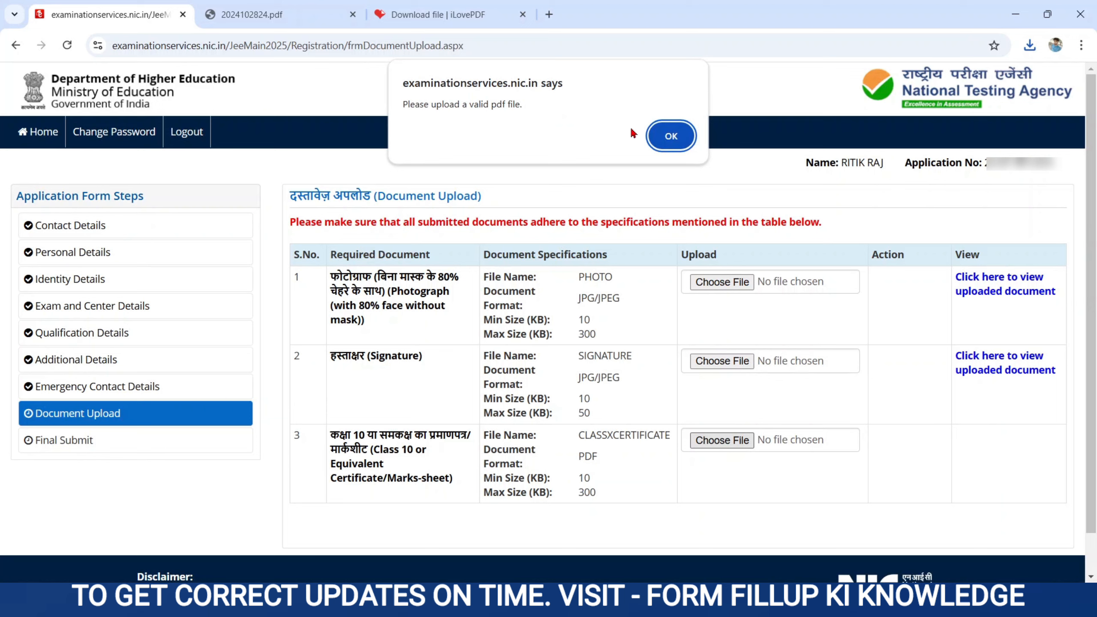
left_click(669, 136)
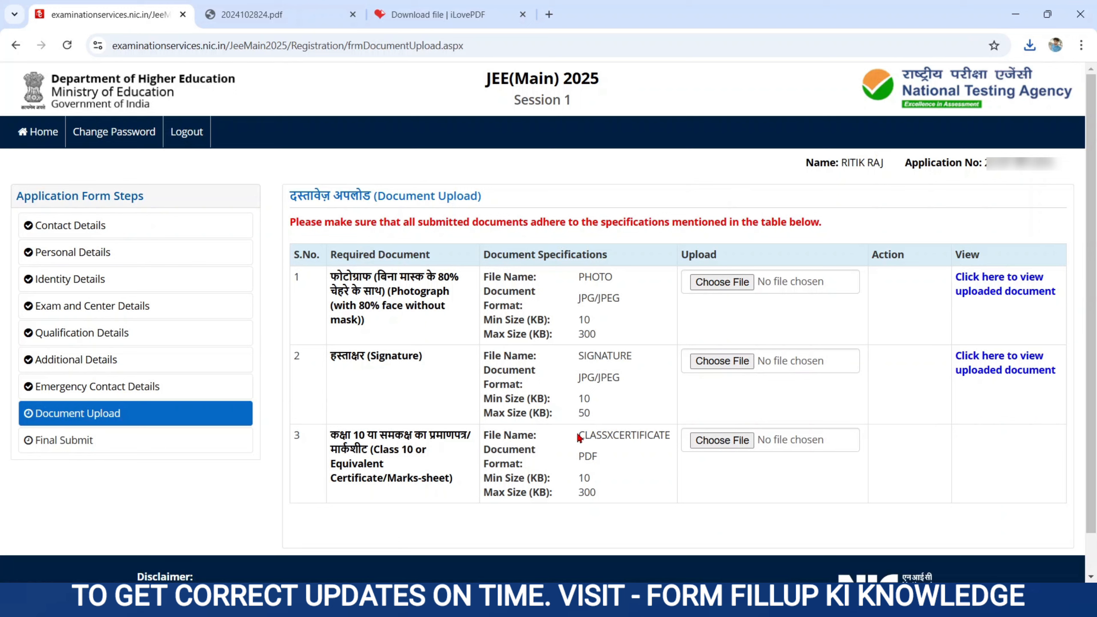
Step: Copy the required file name CLASSXCERTIFICATE from the form and view the downloaded Class 10 certificate PDF
left_click_drag(580, 439, 672, 440)
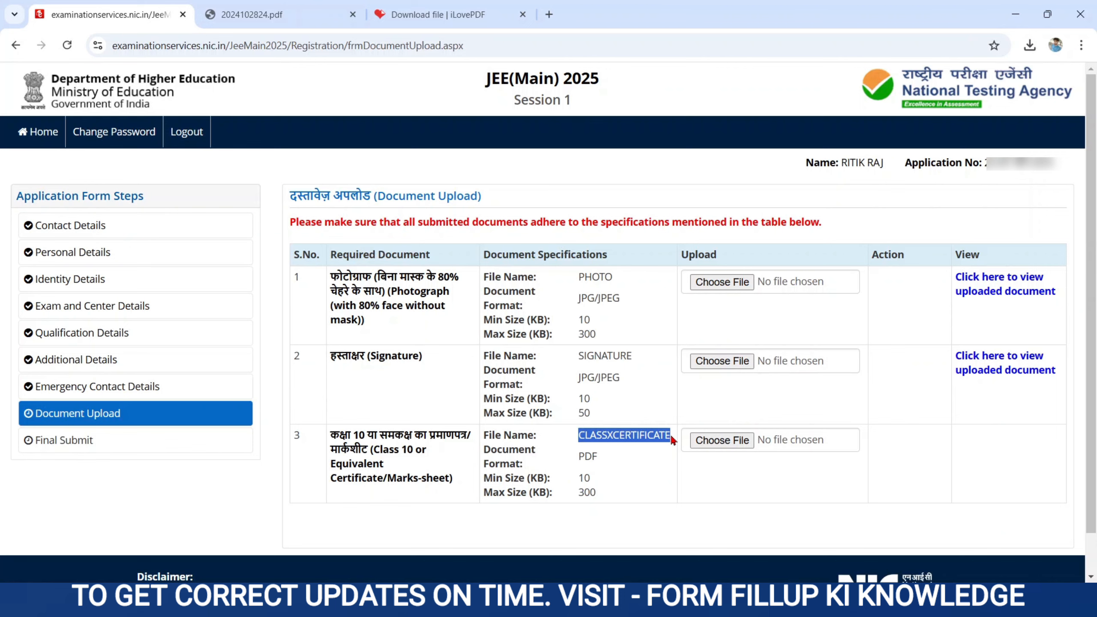
left_click(1029, 46)
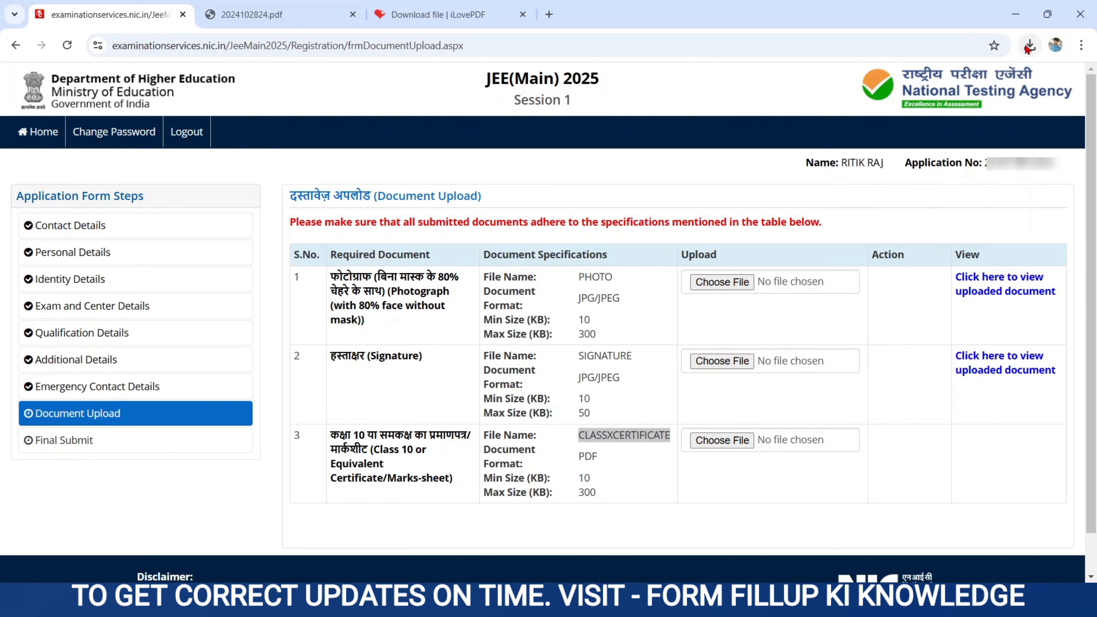
left_click(887, 113)
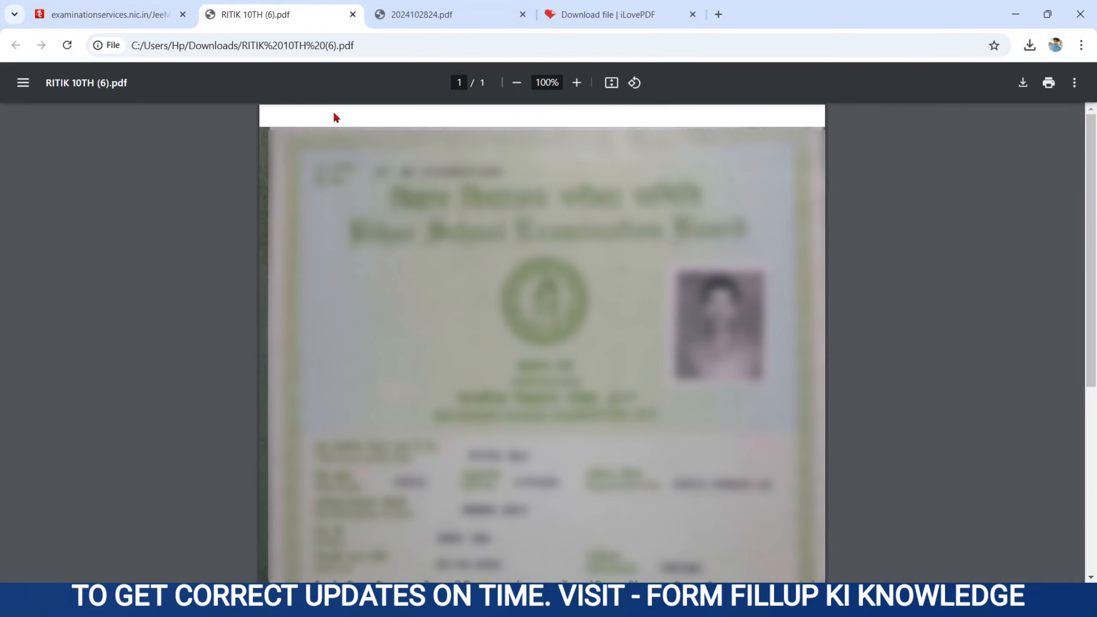
left_click(90, 15)
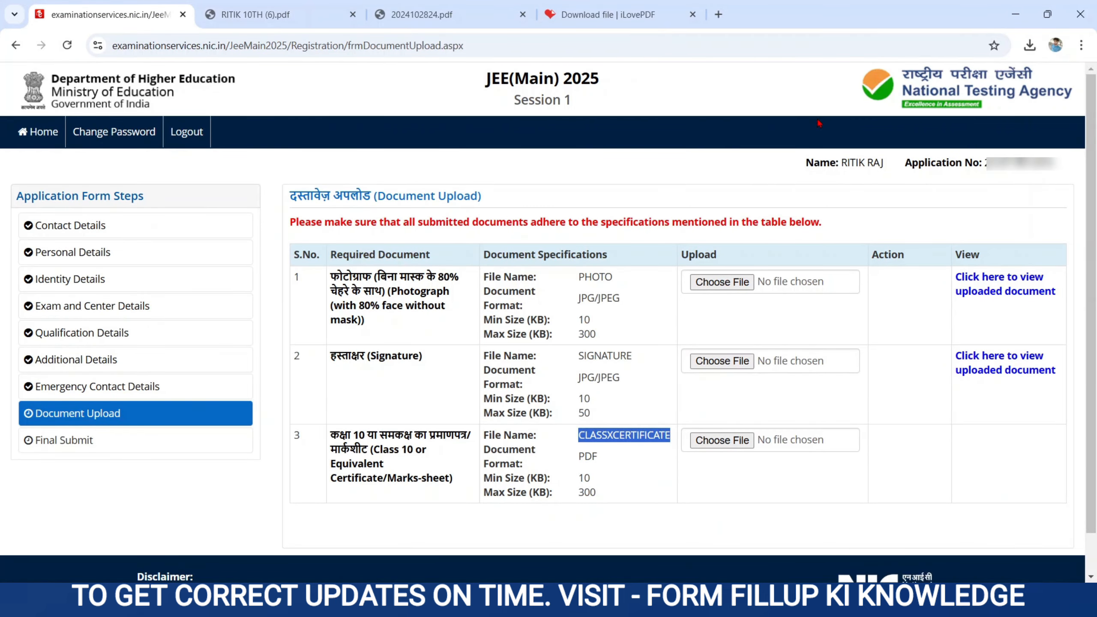
Step: Open the resized certificate image imresizer-1730450348754.jpg from the recent downloads and save a copy in Downloads as CLASSXCERTIFICATE.jpg
left_click(1033, 47)
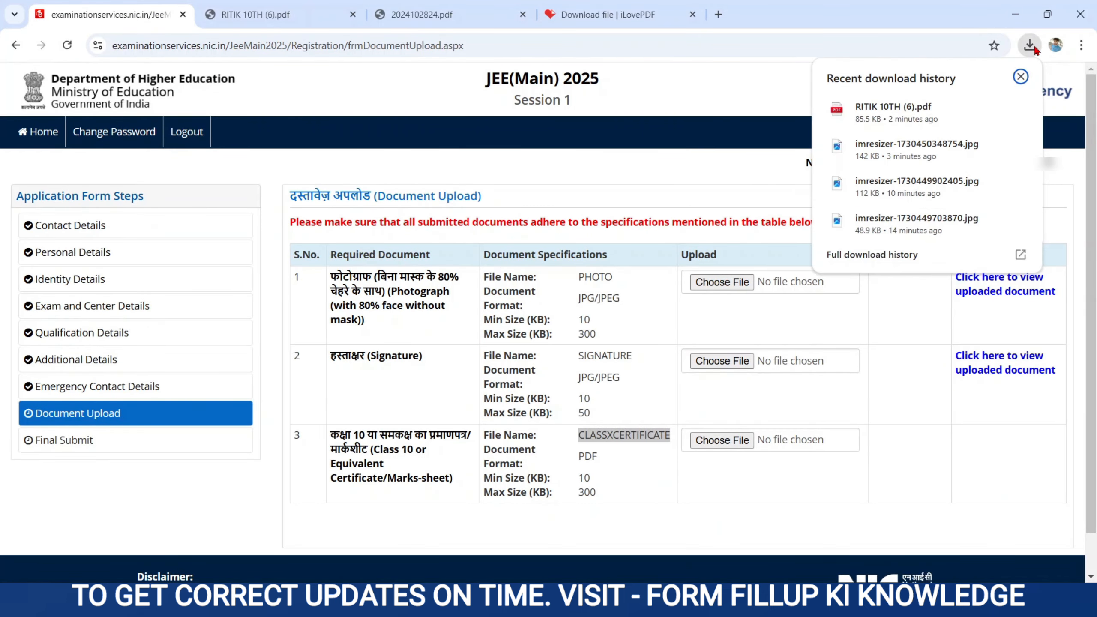
left_click(915, 157)
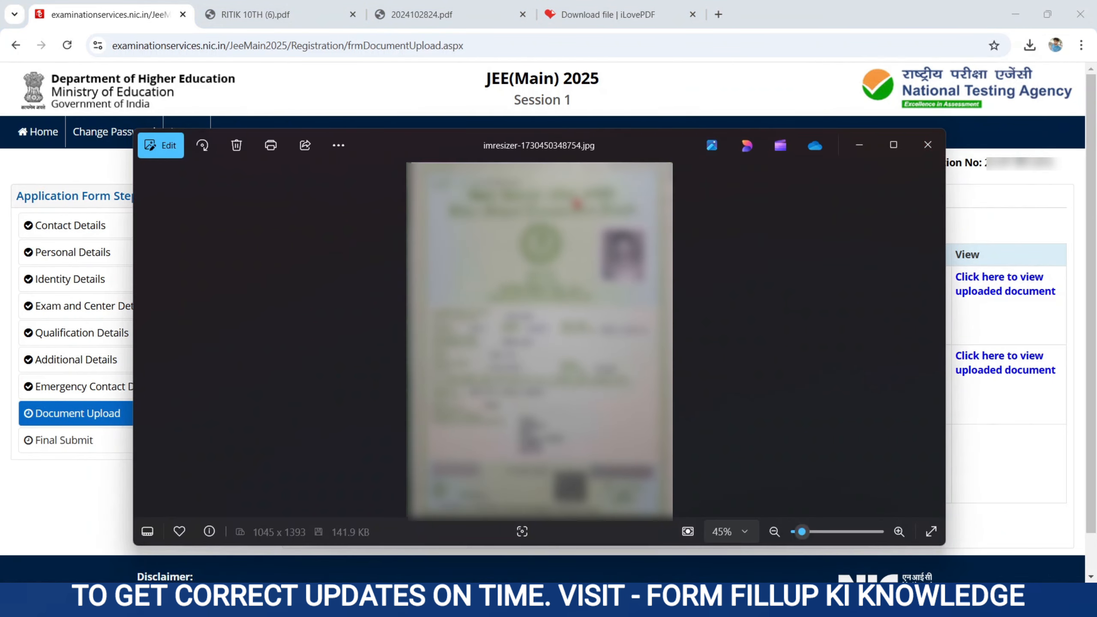
left_click(338, 146)
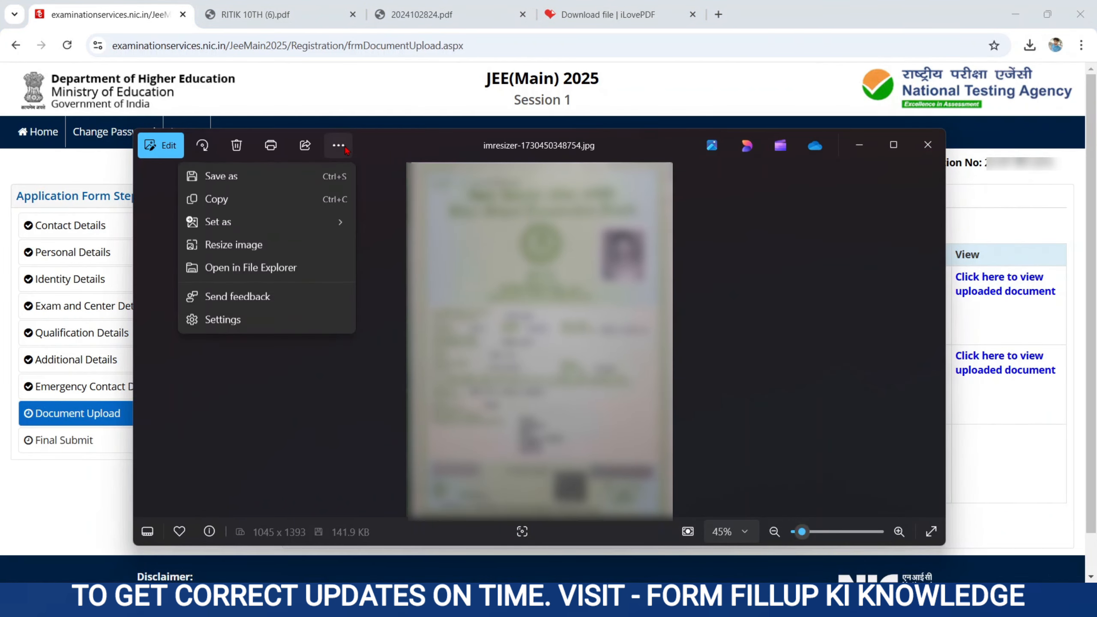
left_click(211, 178)
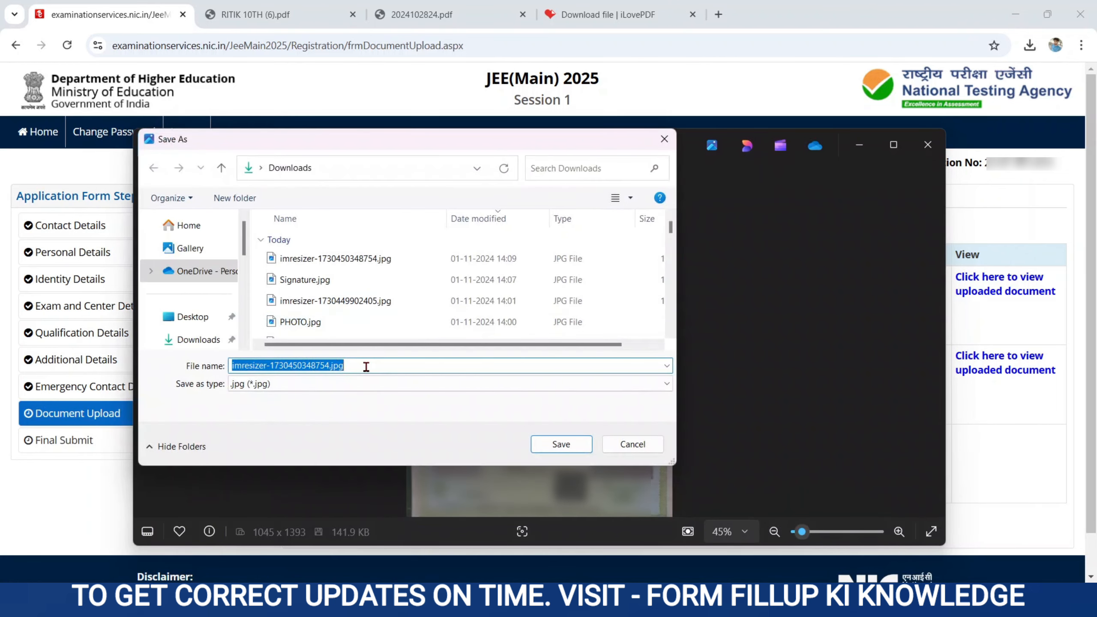
left_click(366, 366)
key("BackSpace")
key("BackSpace")
key("BackSpace")
key("BackSpace")
key("BackSpace")
key("BackSpace")
key("BackSpace")
key("BackSpace")
key("BackSpace")
key("BackSpace")
key("BackSpace")
key("BackSpace")
key("BackSpace")
key("BackSpace")
key("BackSpace")
key("BackSpace")
key("BackSpace")
key("BackSpace")
key("BackSpace")
key("BackSpace")
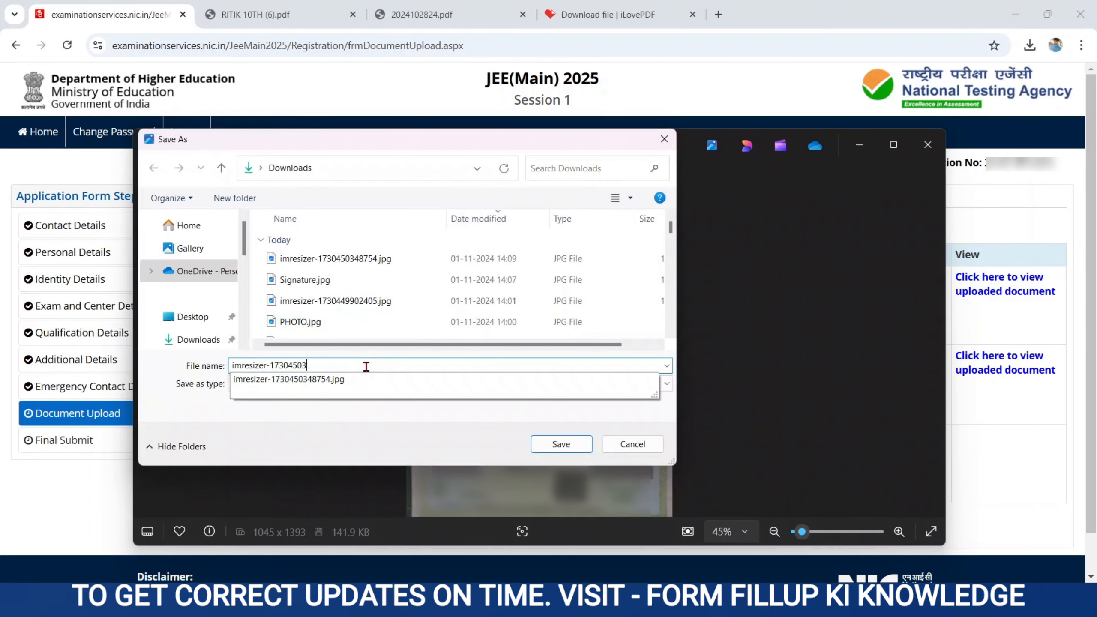
type("CLASSXCERTIFICATE")
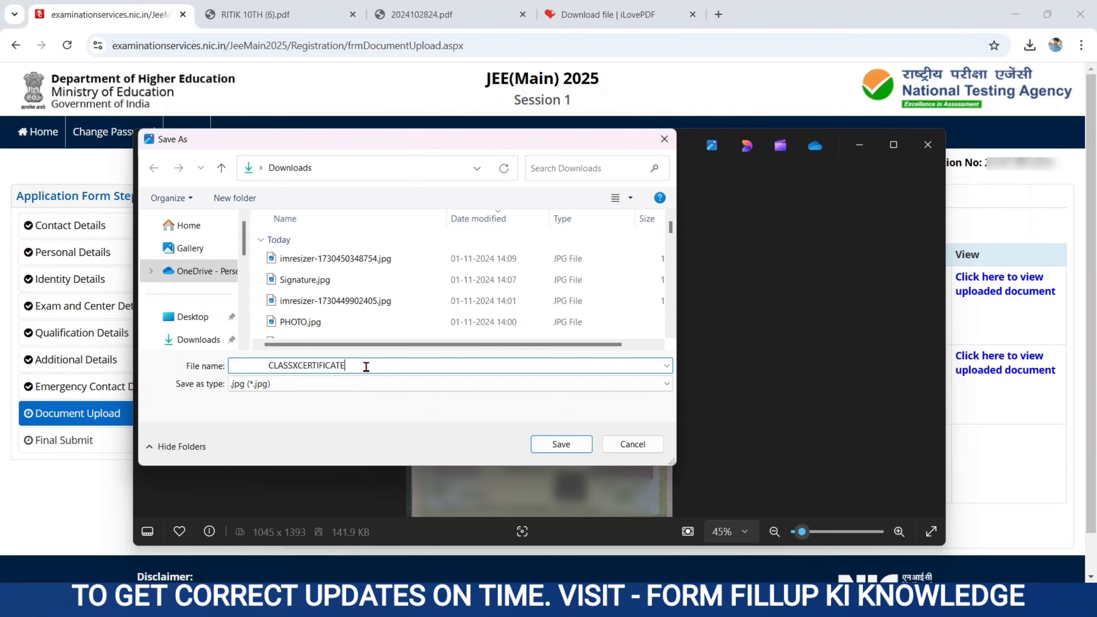
left_click(267, 361)
key("BackSpace")
key("BackSpace")
key("BackSpace")
key("BackSpace")
key("BackSpace")
key("BackSpace")
key("BackSpace")
key("BackSpace")
key("BackSpace")
key("BackSpace")
key("BackSpace")
key("BackSpace")
key("BackSpace")
key("BackSpace")
key("BackSpace")
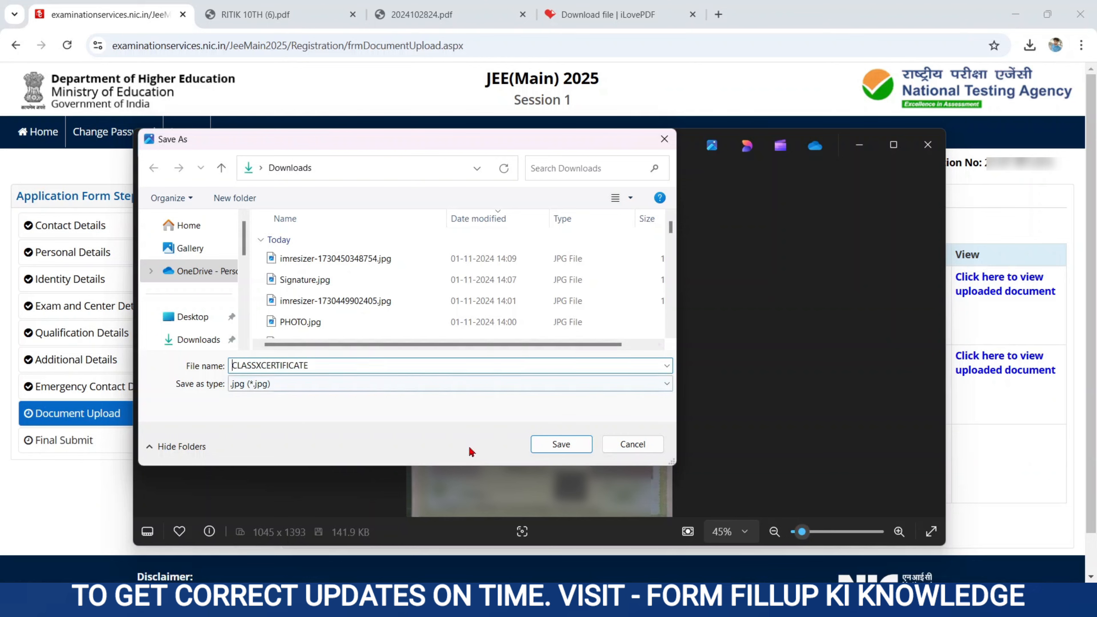
left_click(560, 444)
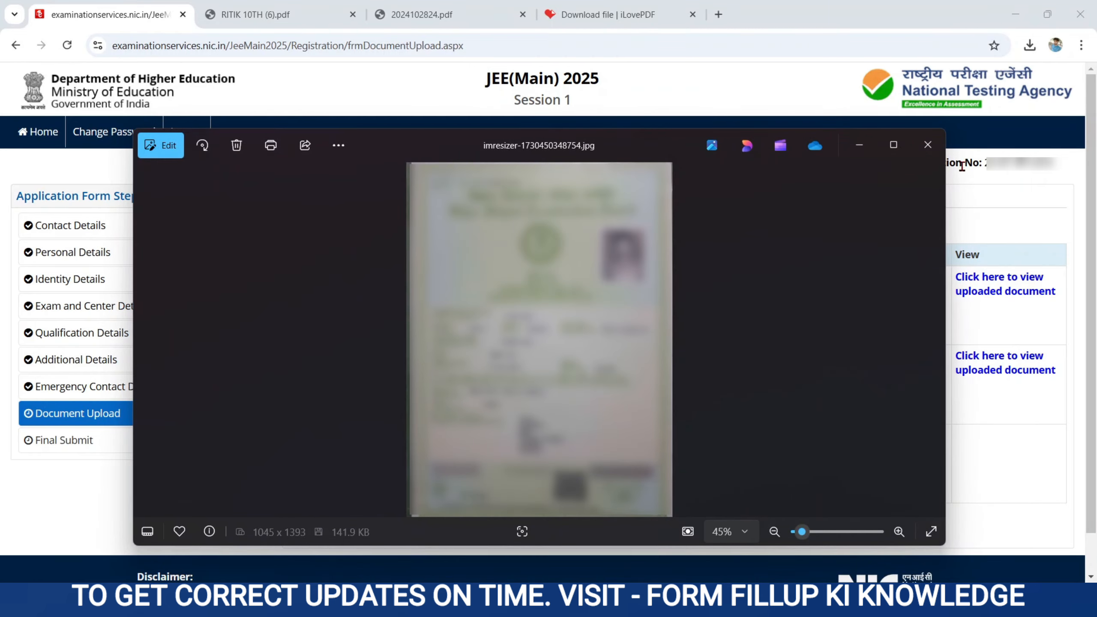
left_click(928, 145)
Step: Convert CLASSXCERTIFICATE.jpg to a portrait A4 PDF without margin in iLovePDF and download it
left_click(644, 16)
mouse_move(581, 83)
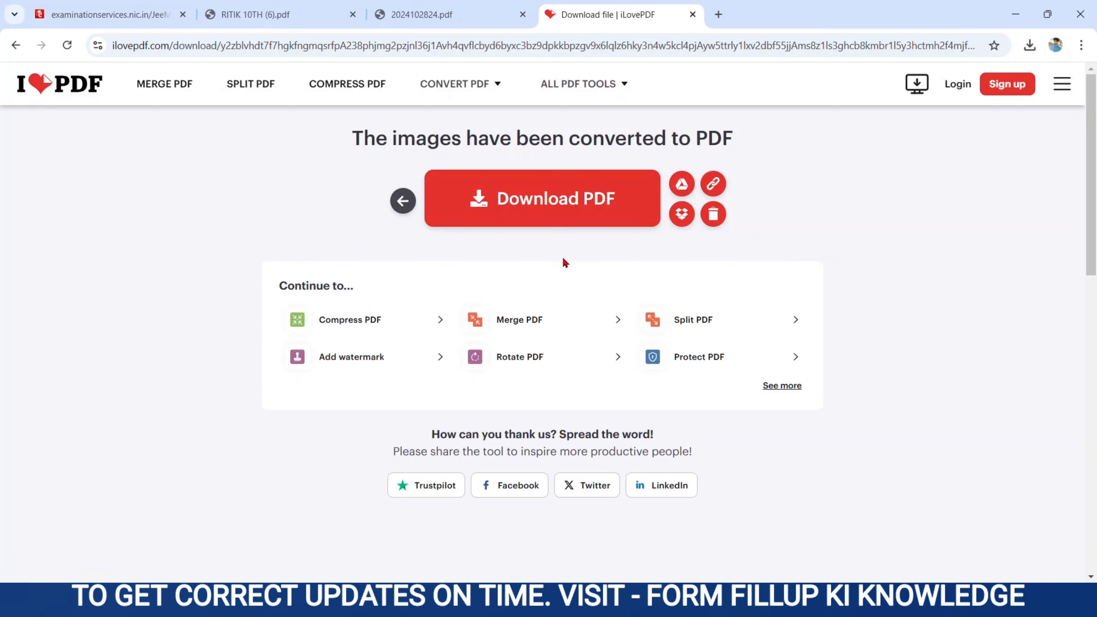
left_click(400, 201)
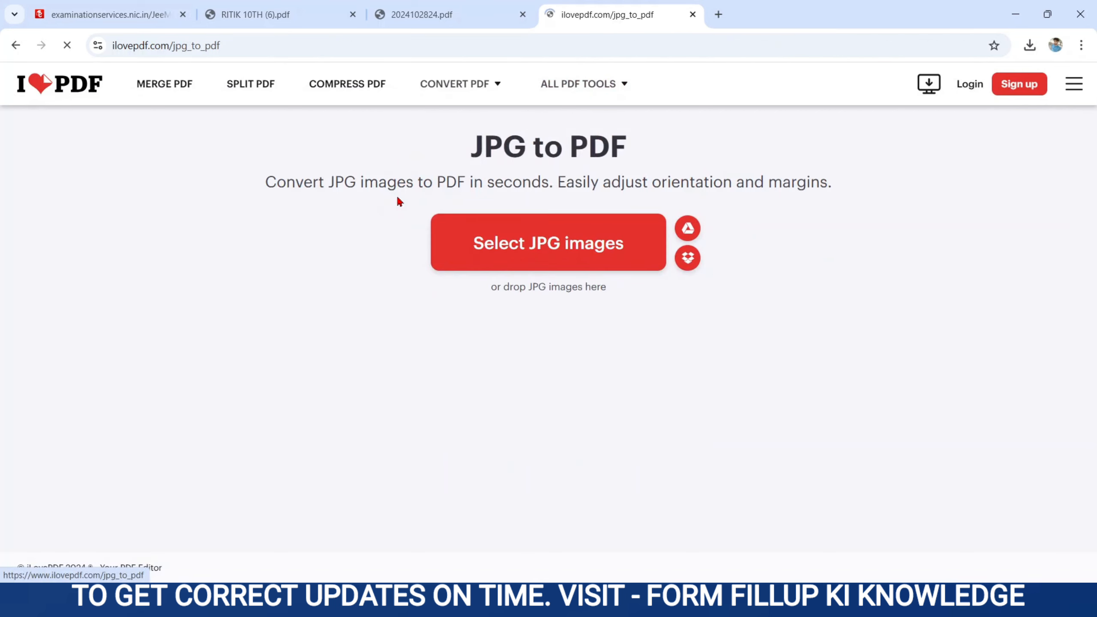
left_click(510, 262)
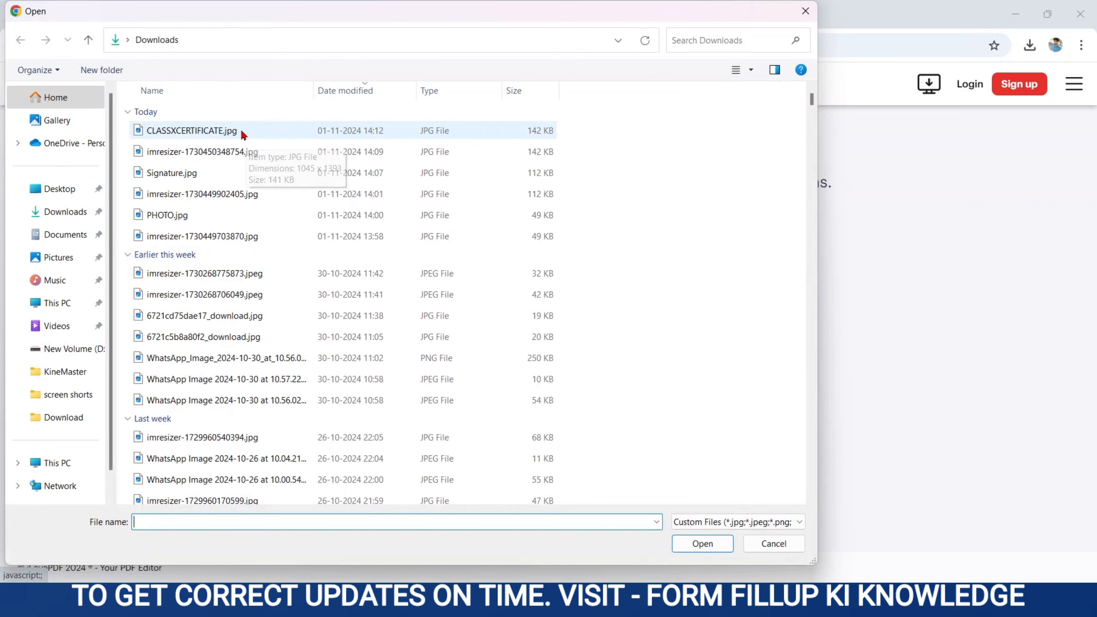
double_click(212, 132)
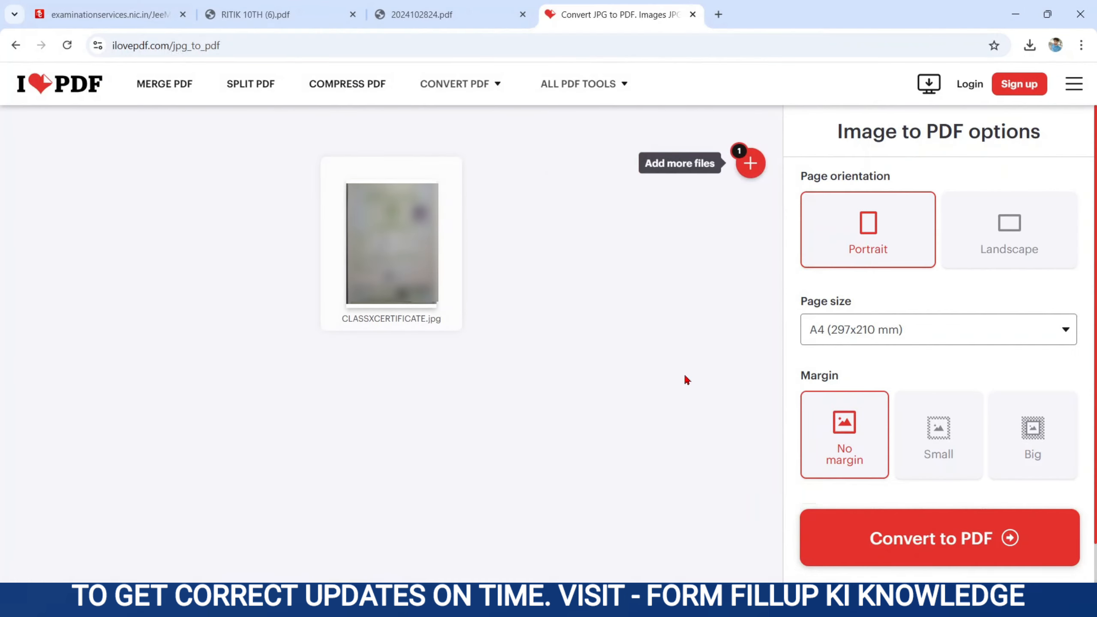
left_click(830, 518)
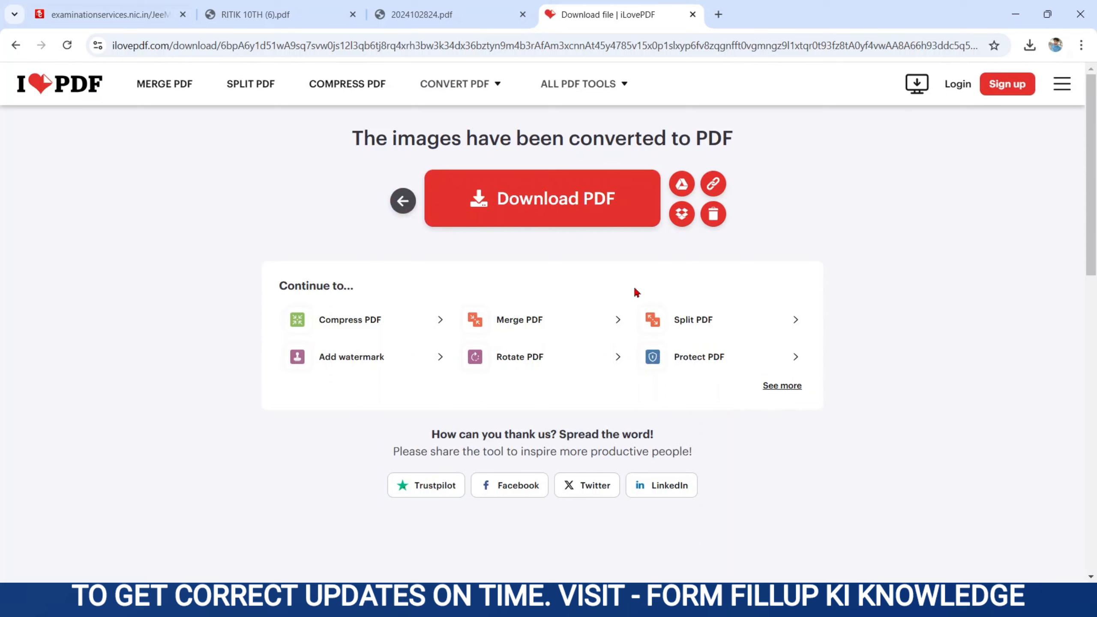
left_click(565, 214)
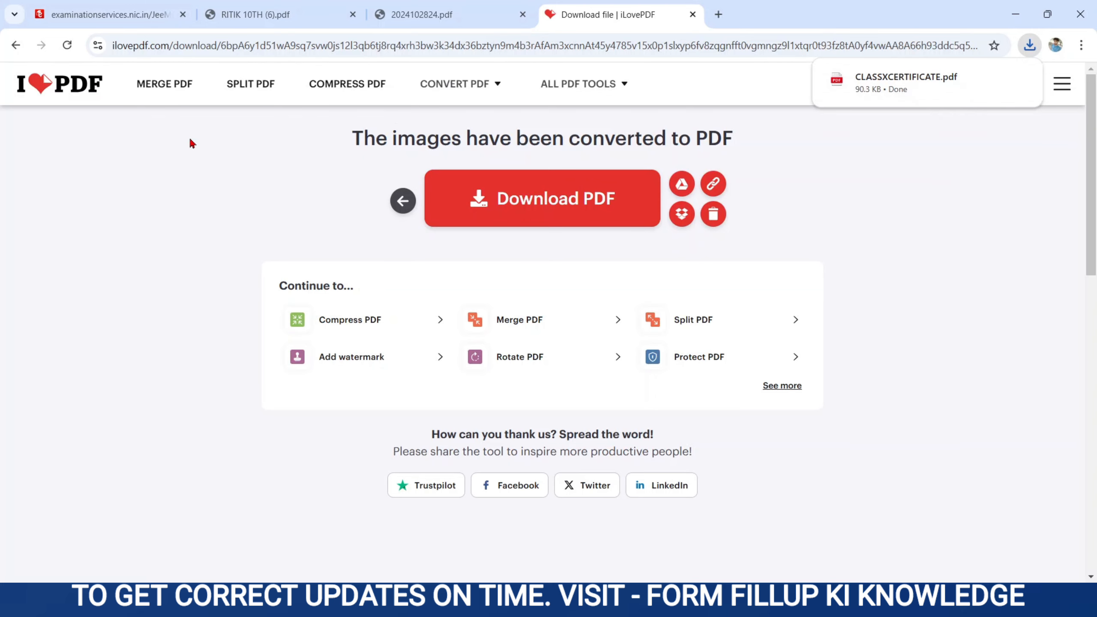
Step: Upload CLASSXCERTIFICATE.pdf from Downloads as the Class 10 certificate in the application form and dismiss the upload message
left_click(153, 15)
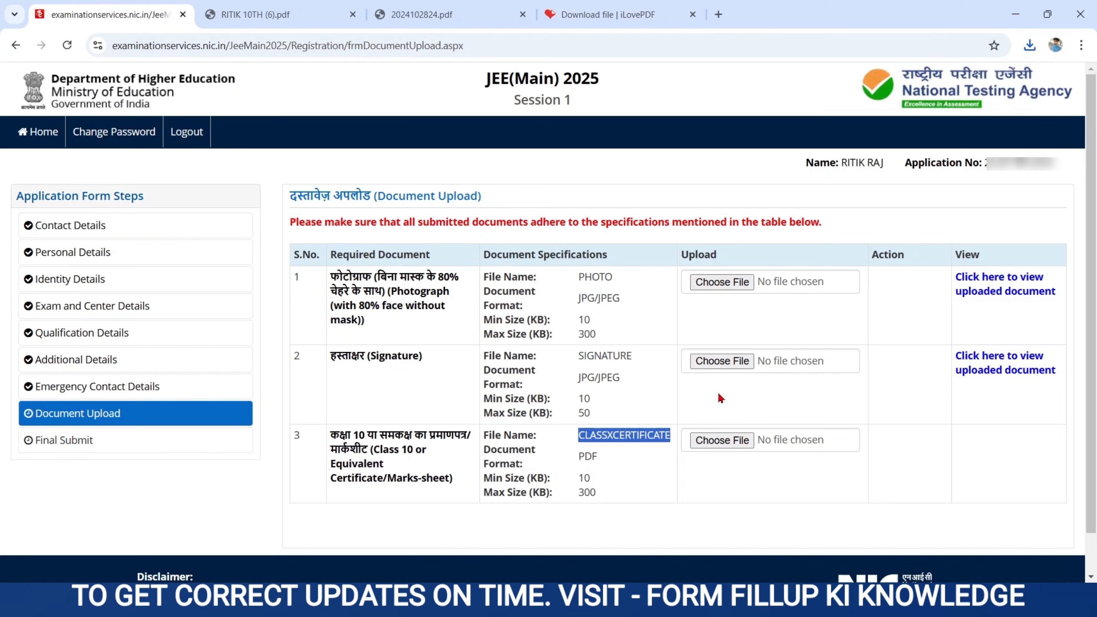
left_click(708, 440)
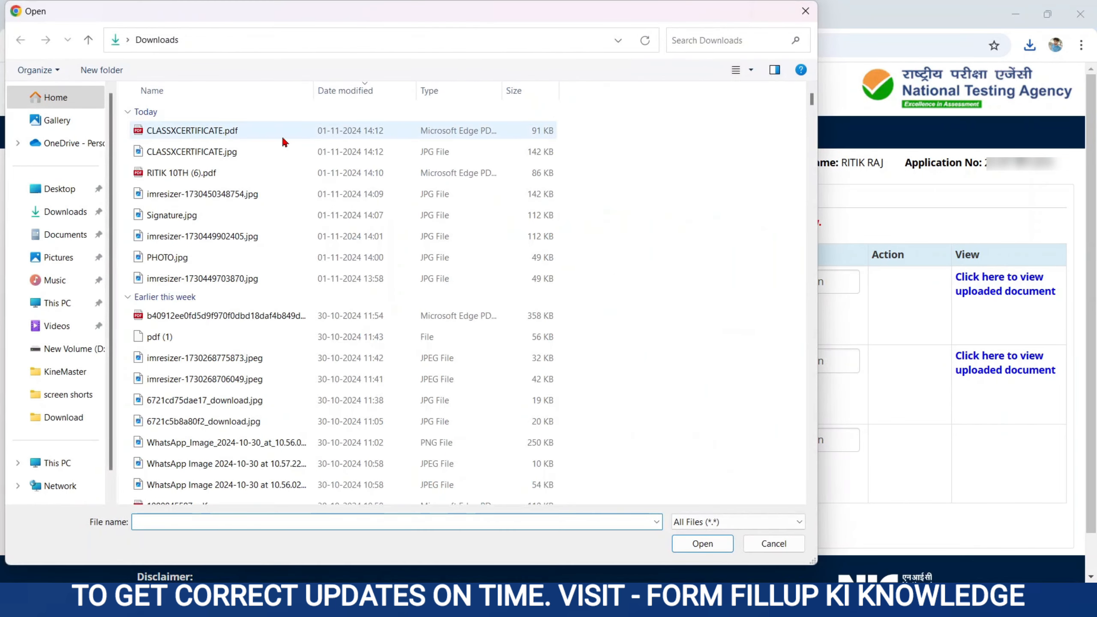
double_click(207, 131)
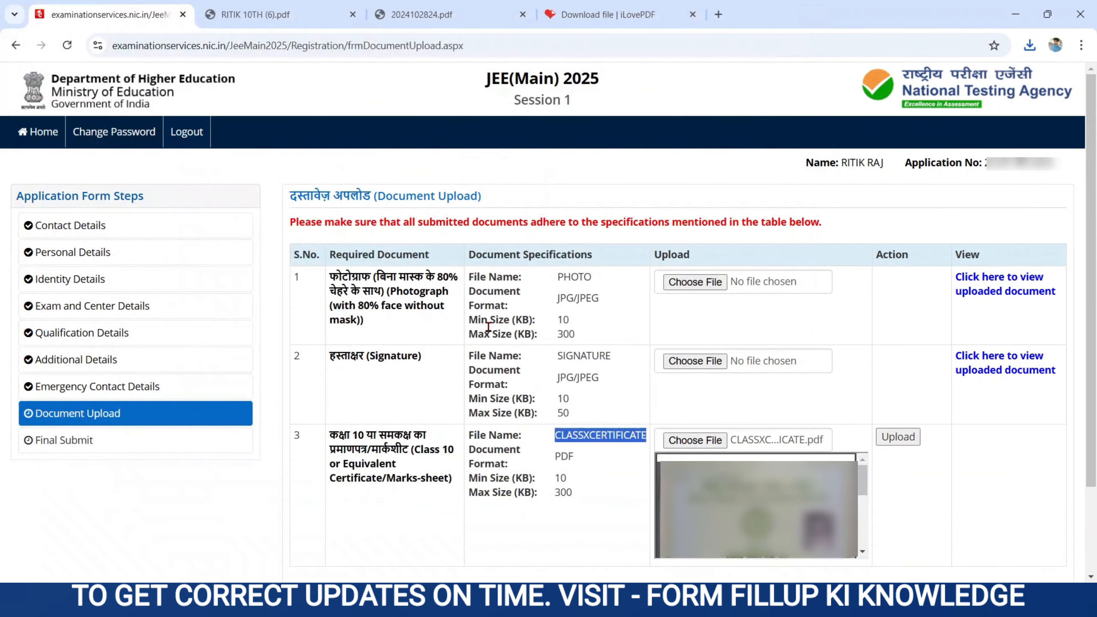
left_click(890, 440)
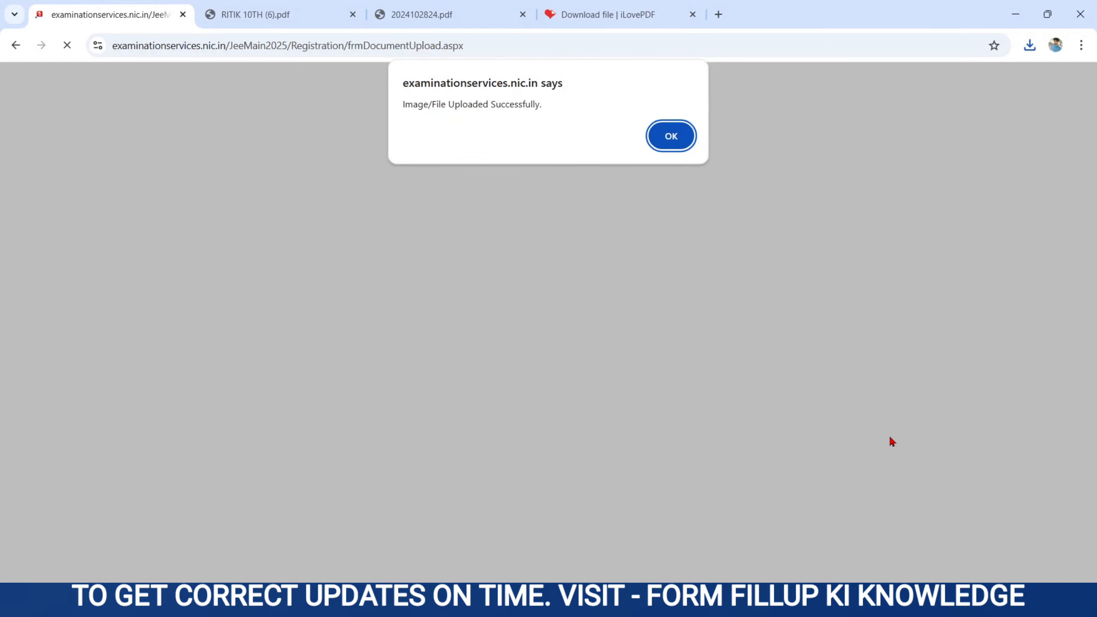
left_click_drag(409, 104, 548, 108)
left_click(655, 130)
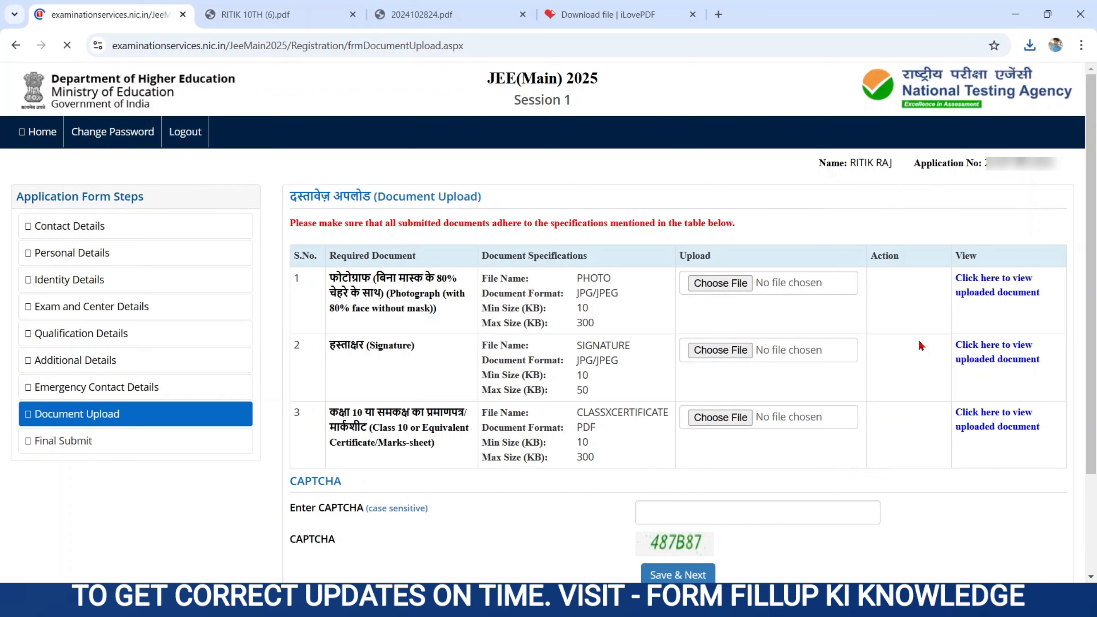
Step: Go to the CAPTCHA entry field below the document upload table
left_click(694, 518)
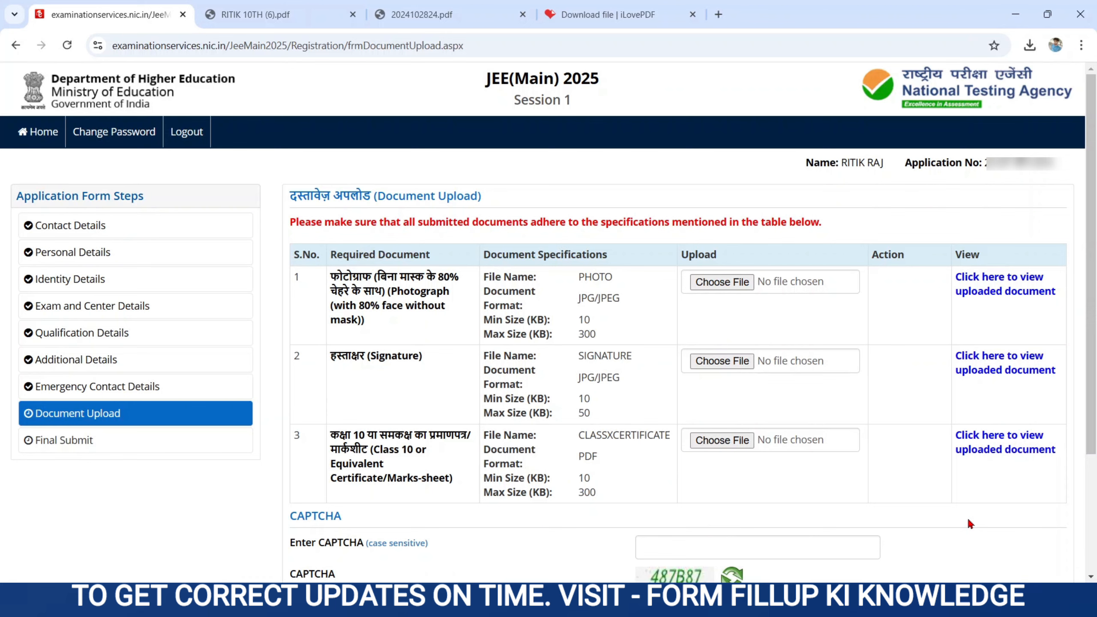
scroll(968, 524, "down", 3)
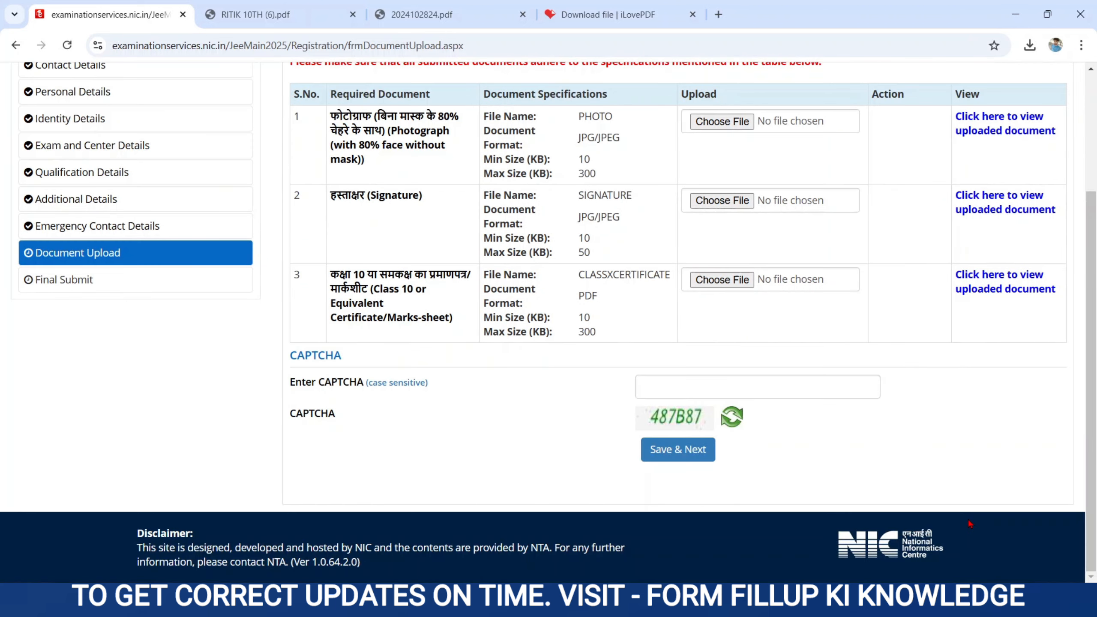